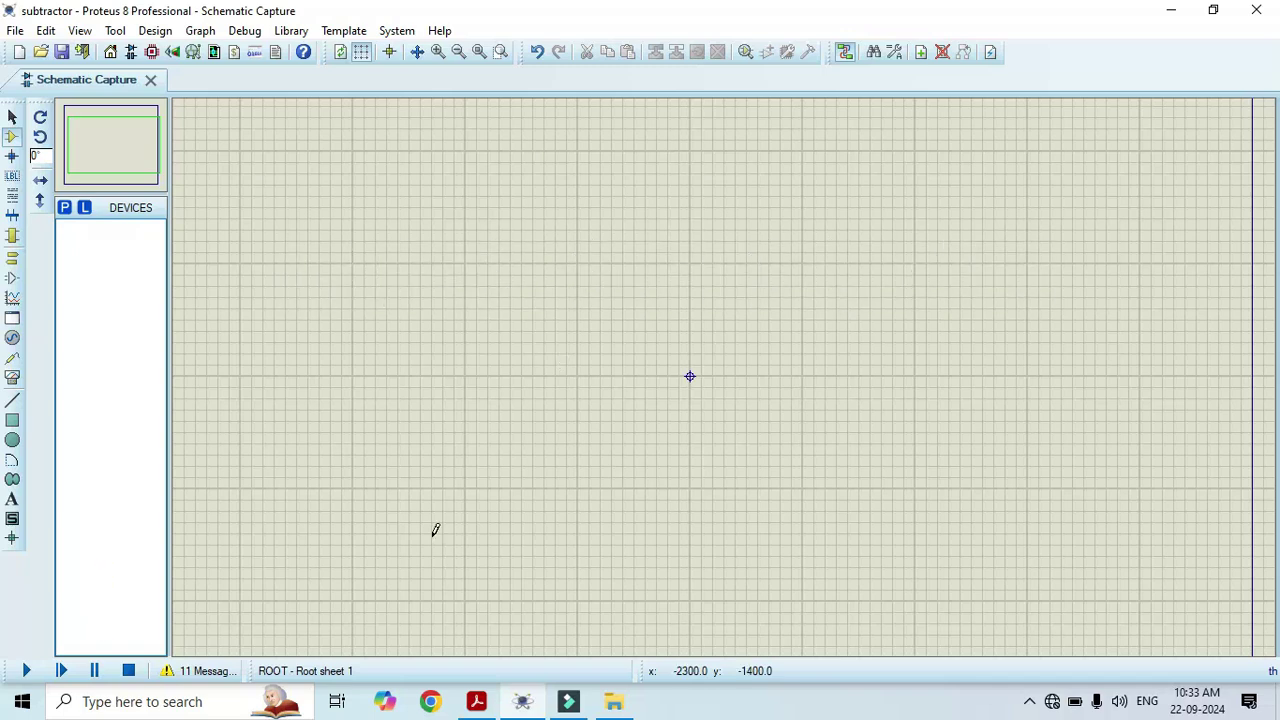
# Step: Examine the RC phase shift oscillator circuit and its output waveform in the simulation screenshot PDF, and return to the Proteus schematic
pyautogui.moveTo(478, 703)
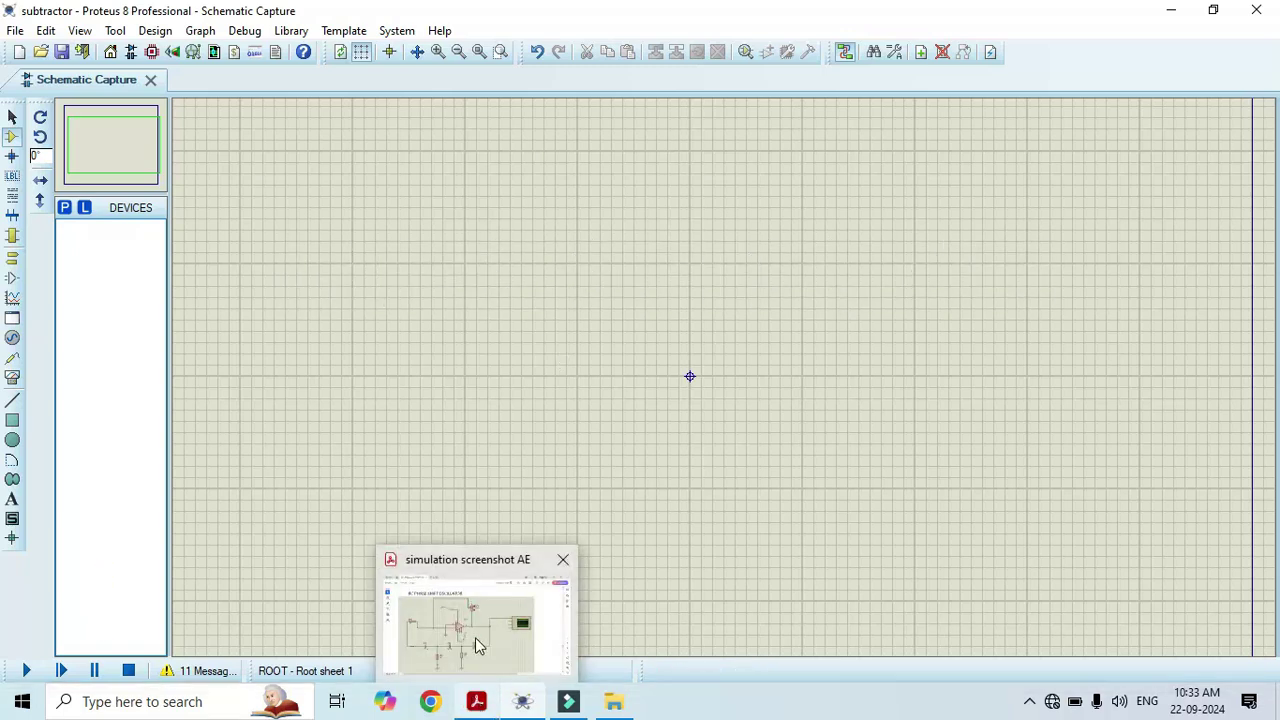
pyautogui.click(478, 646)
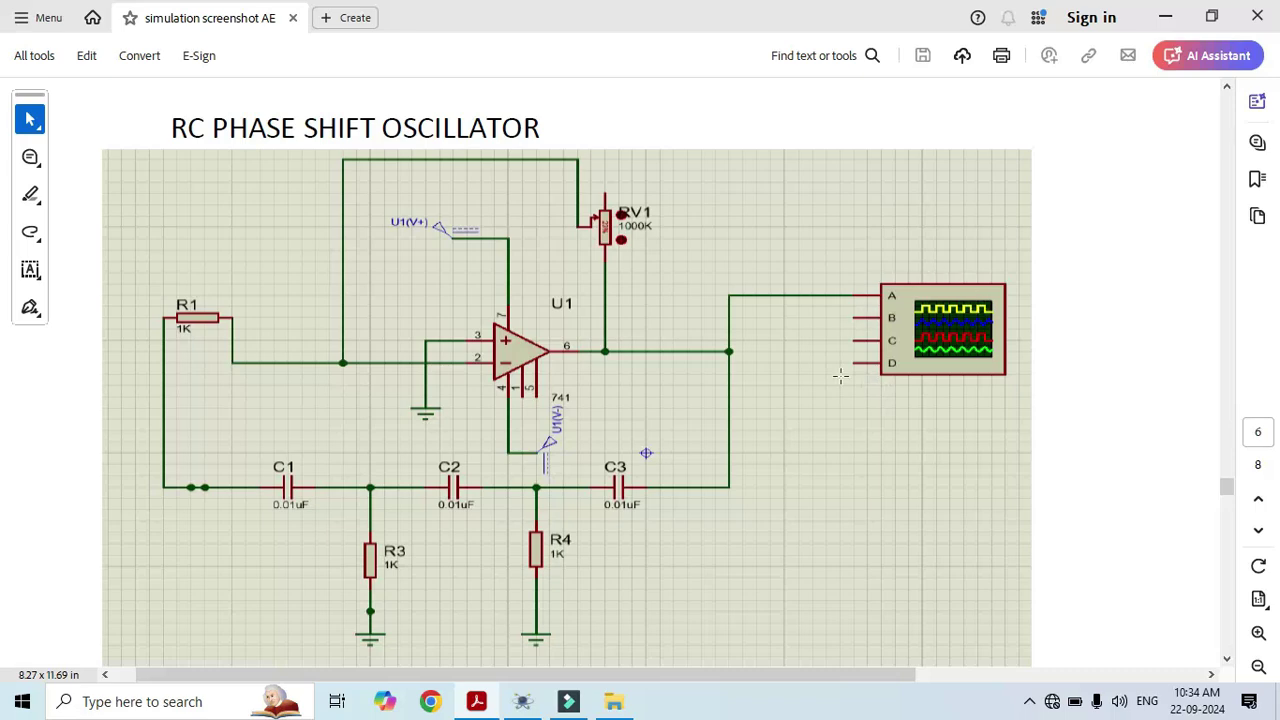
pyautogui.scroll(-8, 779, 368)
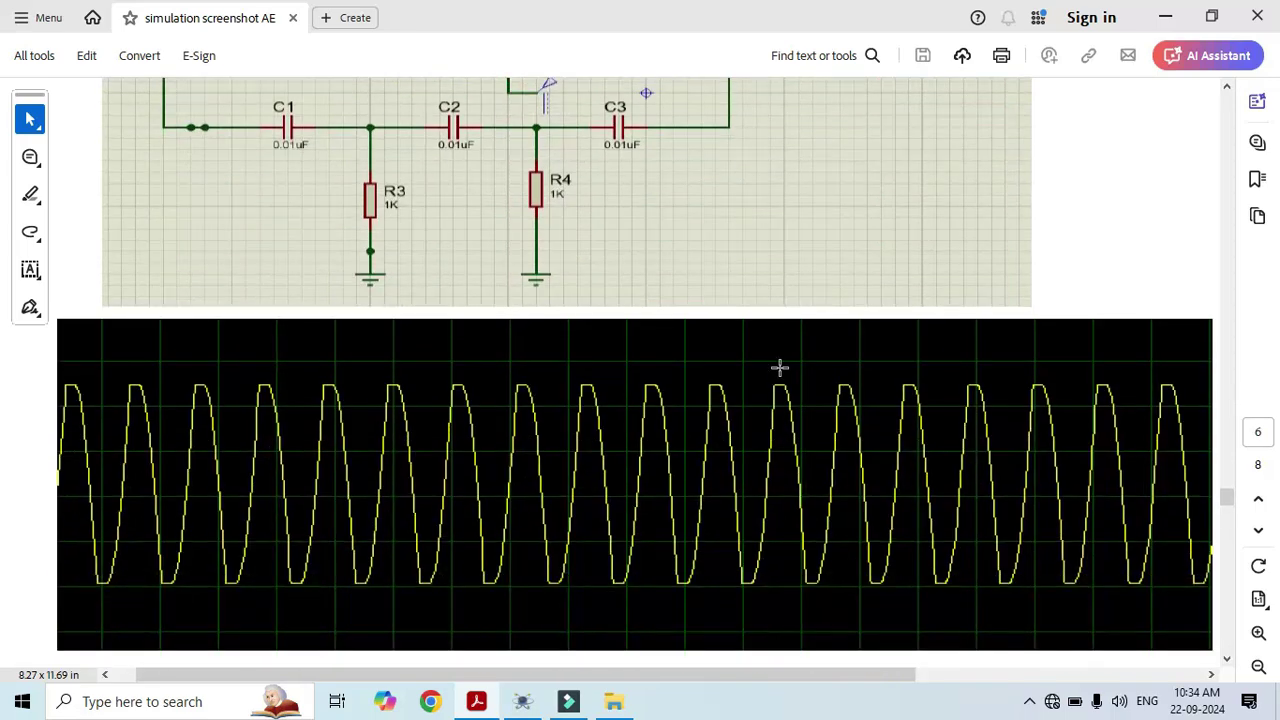
pyautogui.scroll(8, 779, 368)
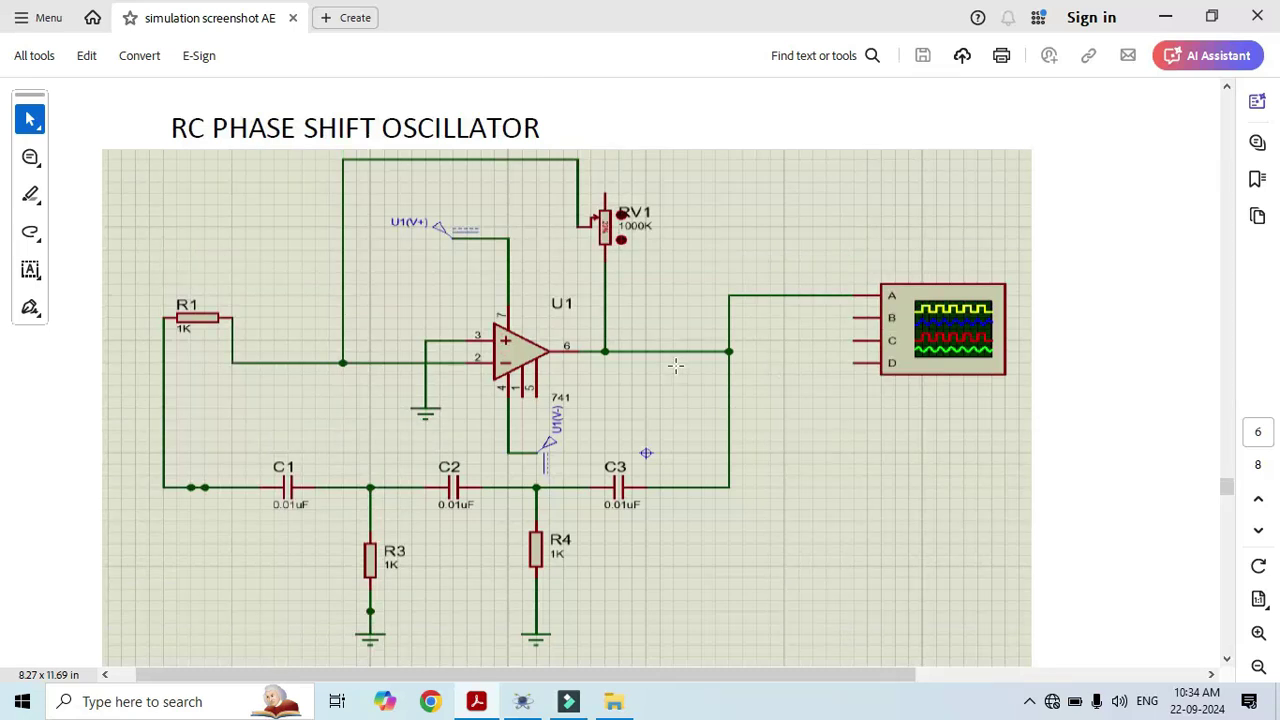
pyautogui.click(522, 701)
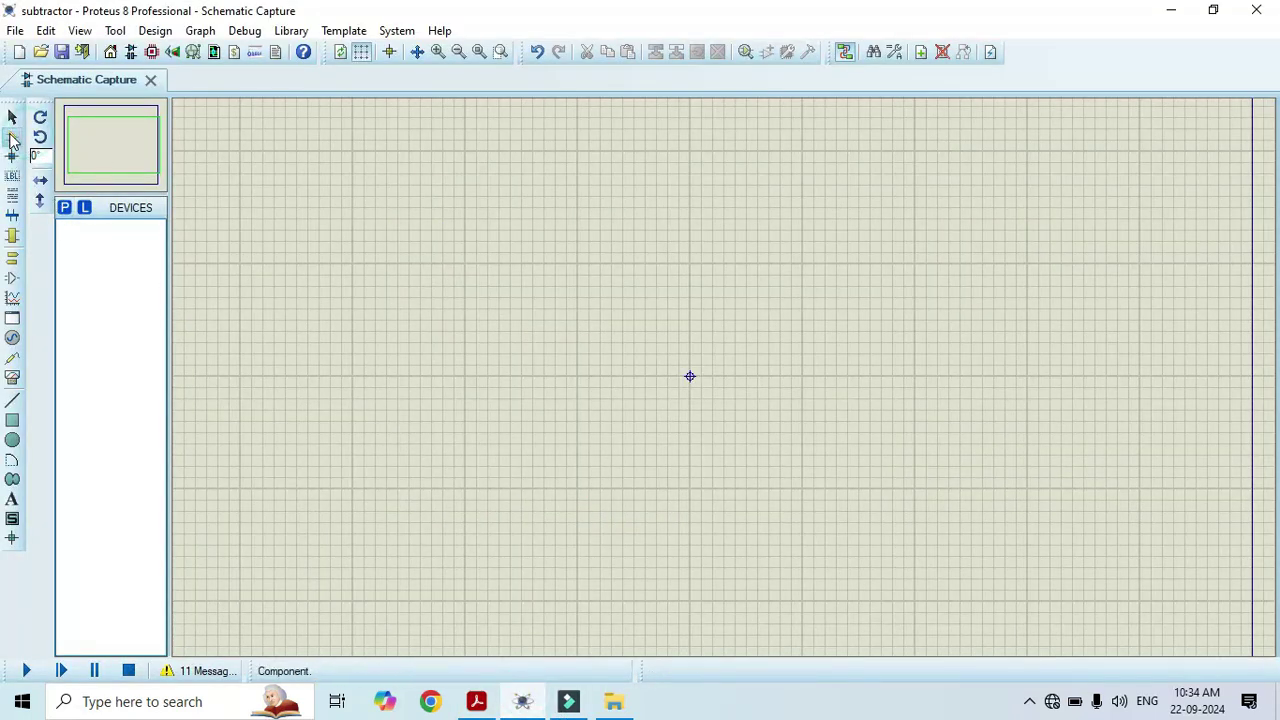
# Step: Add the 741 op-amp and the generic RES resistor to the device list, using the keywords "op amp" and "resistor"
pyautogui.click(64, 208)
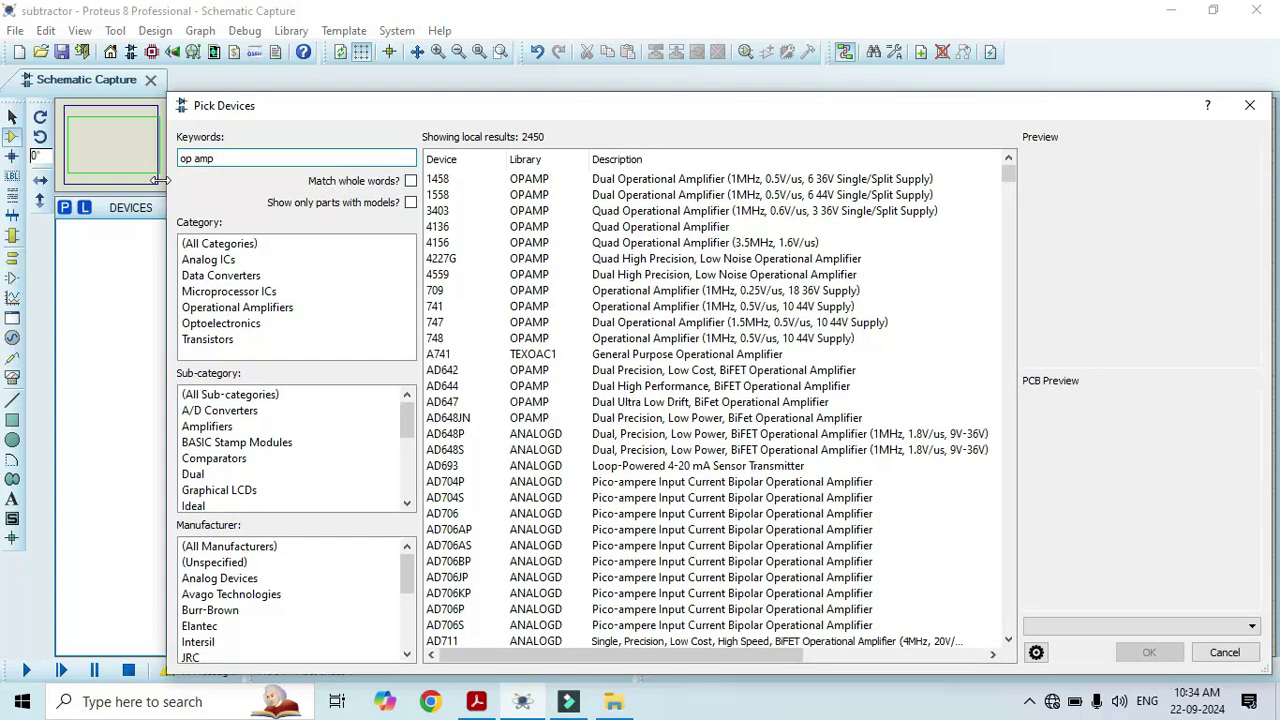
pyautogui.doubleClick(609, 313)
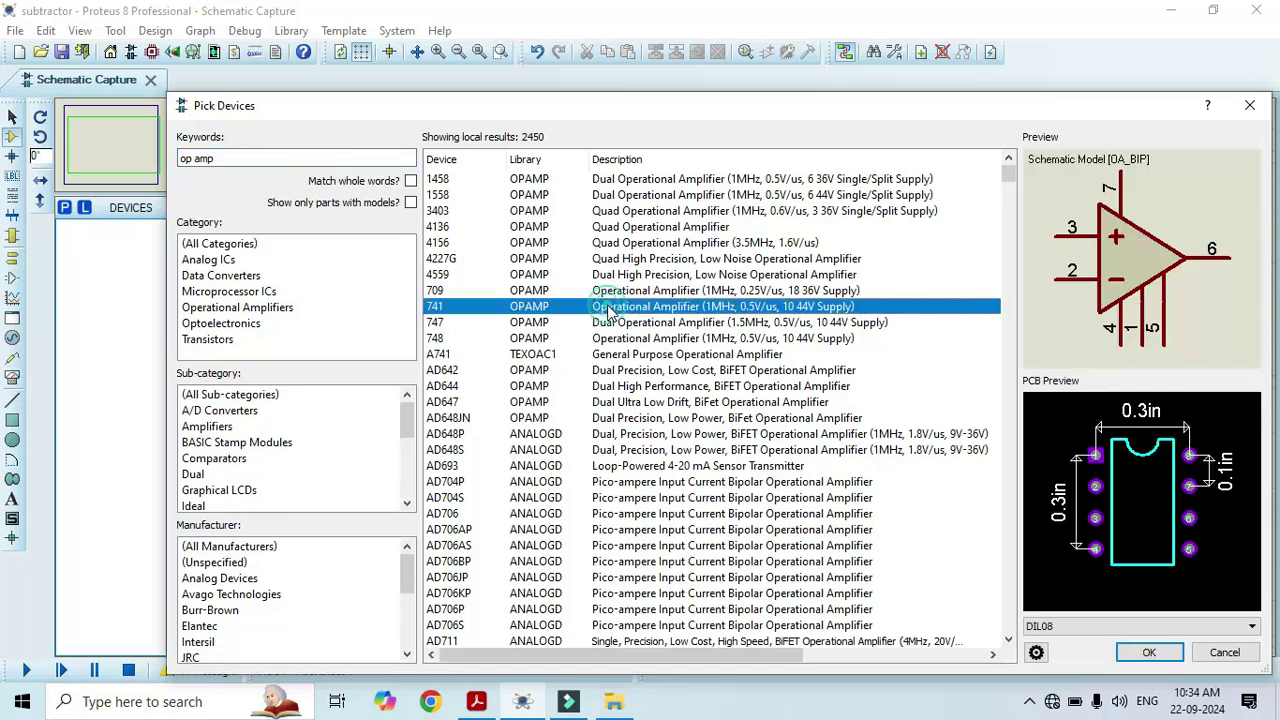
pyautogui.click(251, 158)
pyautogui.write('re')
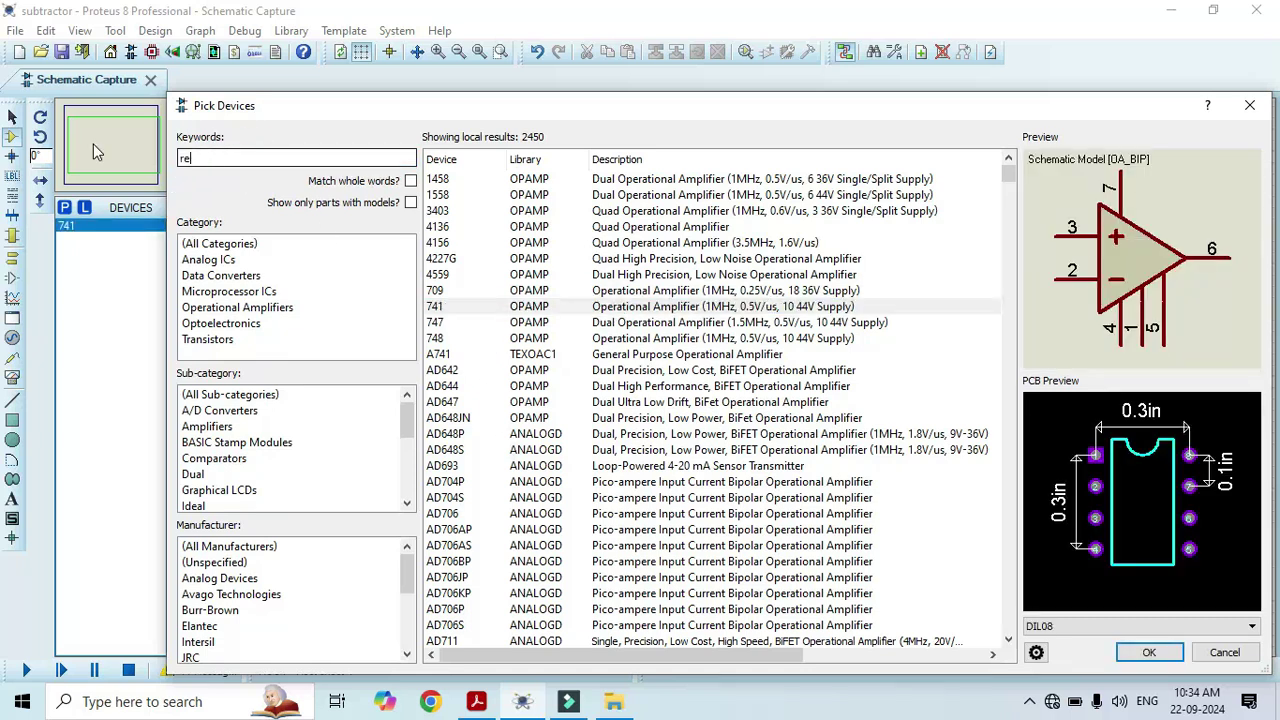
pyautogui.write('sistor')
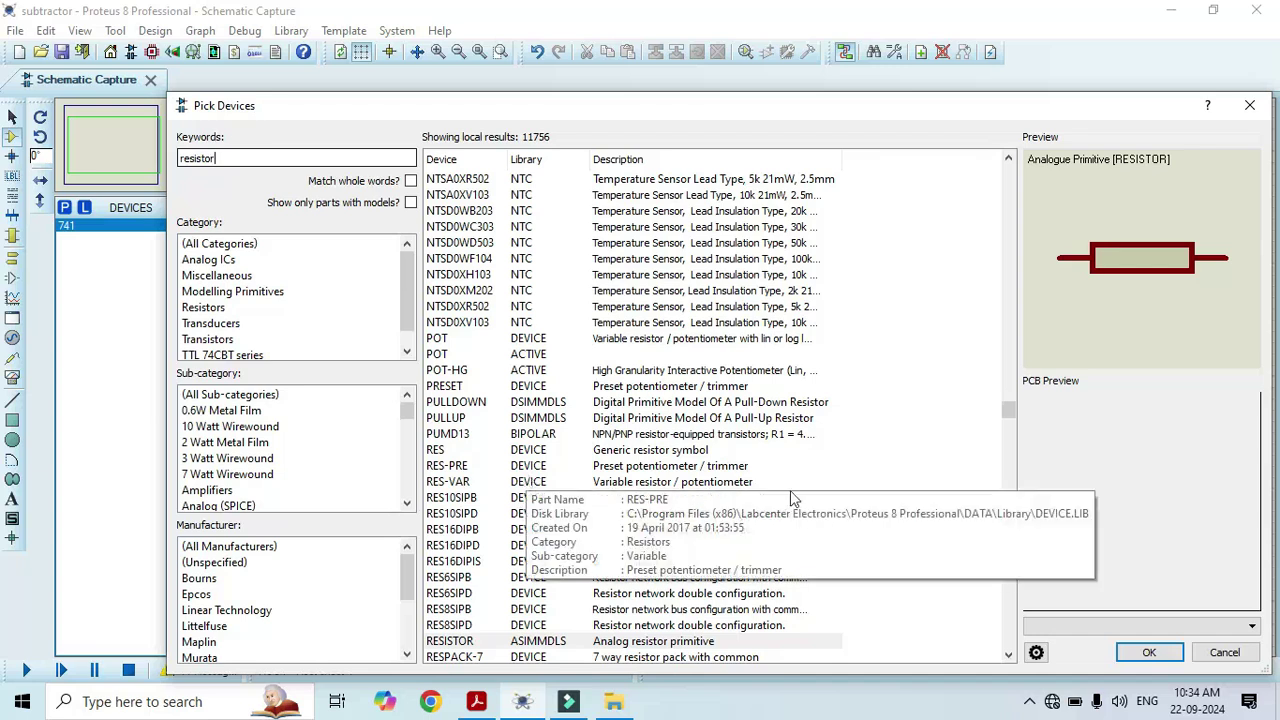
pyautogui.click(670, 452)
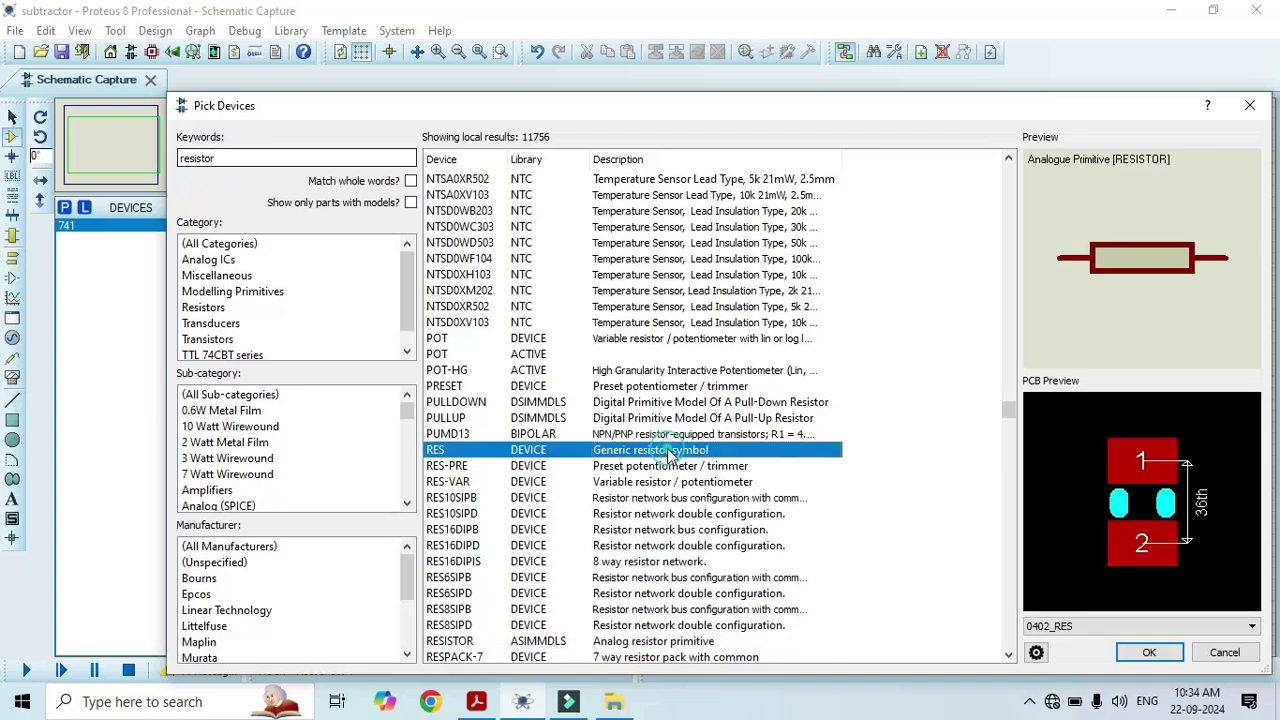
pyautogui.doubleClick(670, 452)
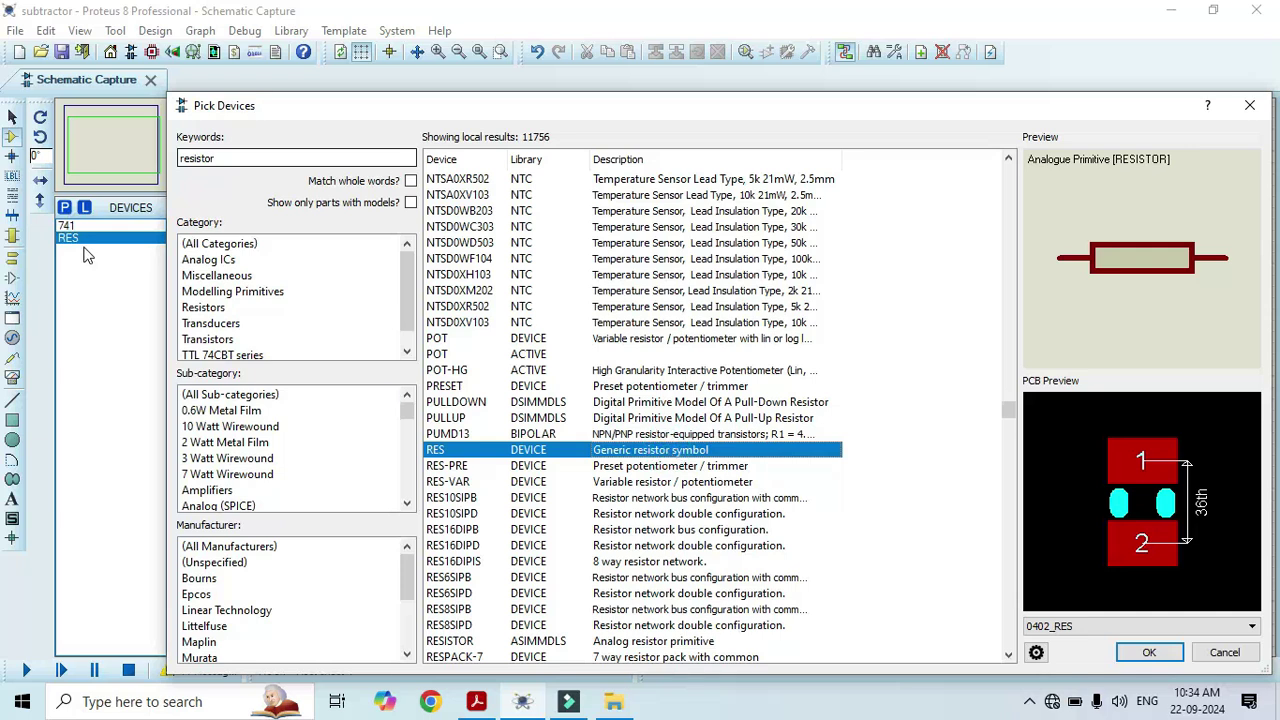
# Step: Search the parts library for "capacitor" and add the generic non-electrolytic CAP to the device list
pyautogui.doubleClick(246, 157)
pyautogui.write('ca')
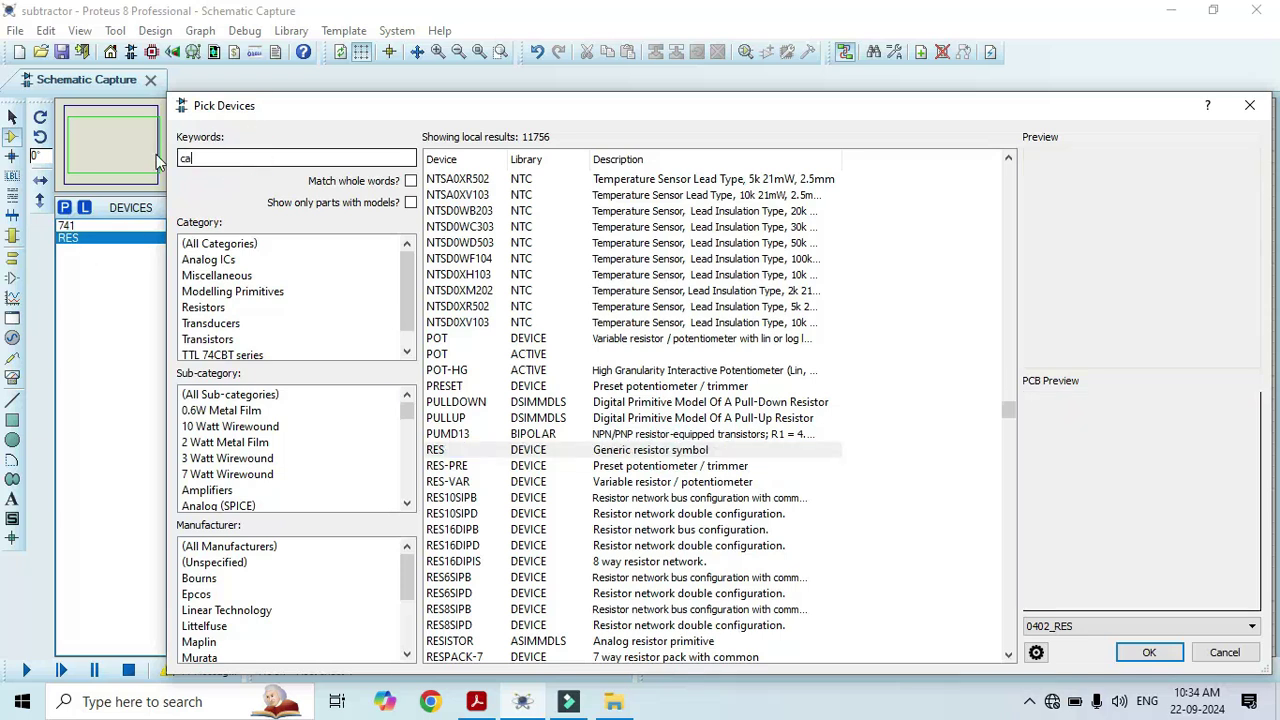
pyautogui.write('pa')
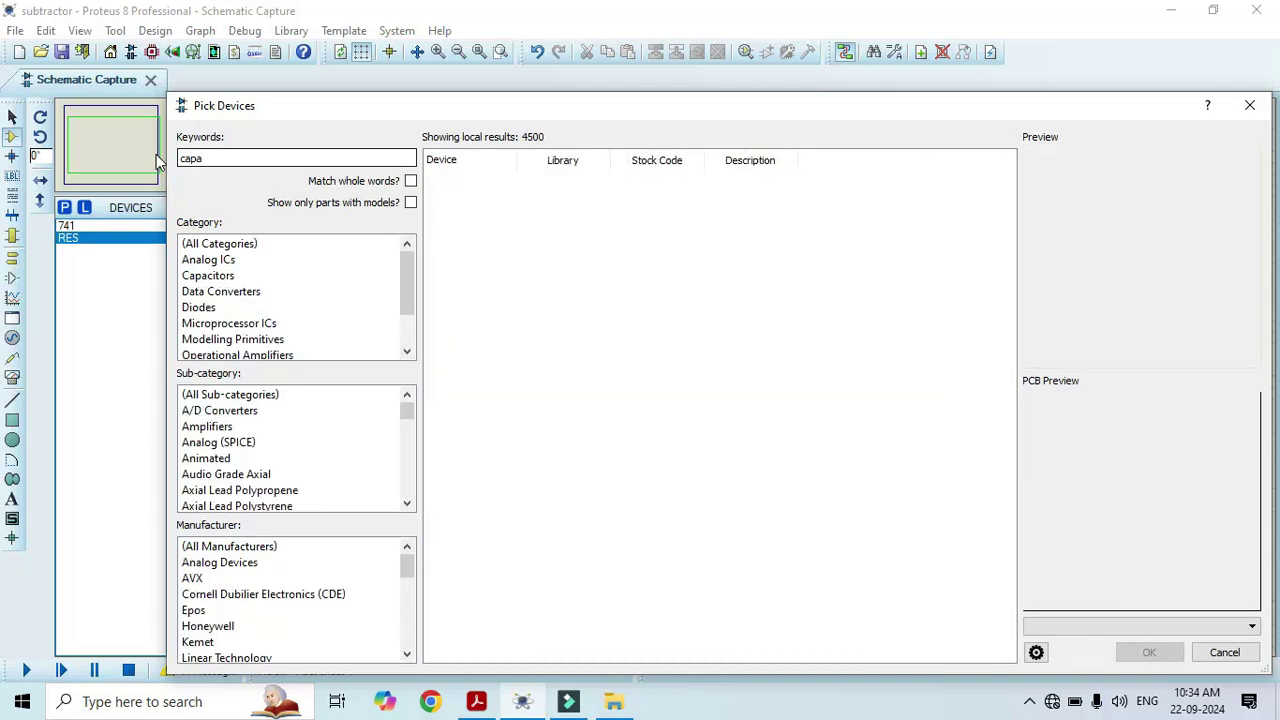
pyautogui.write('citor')
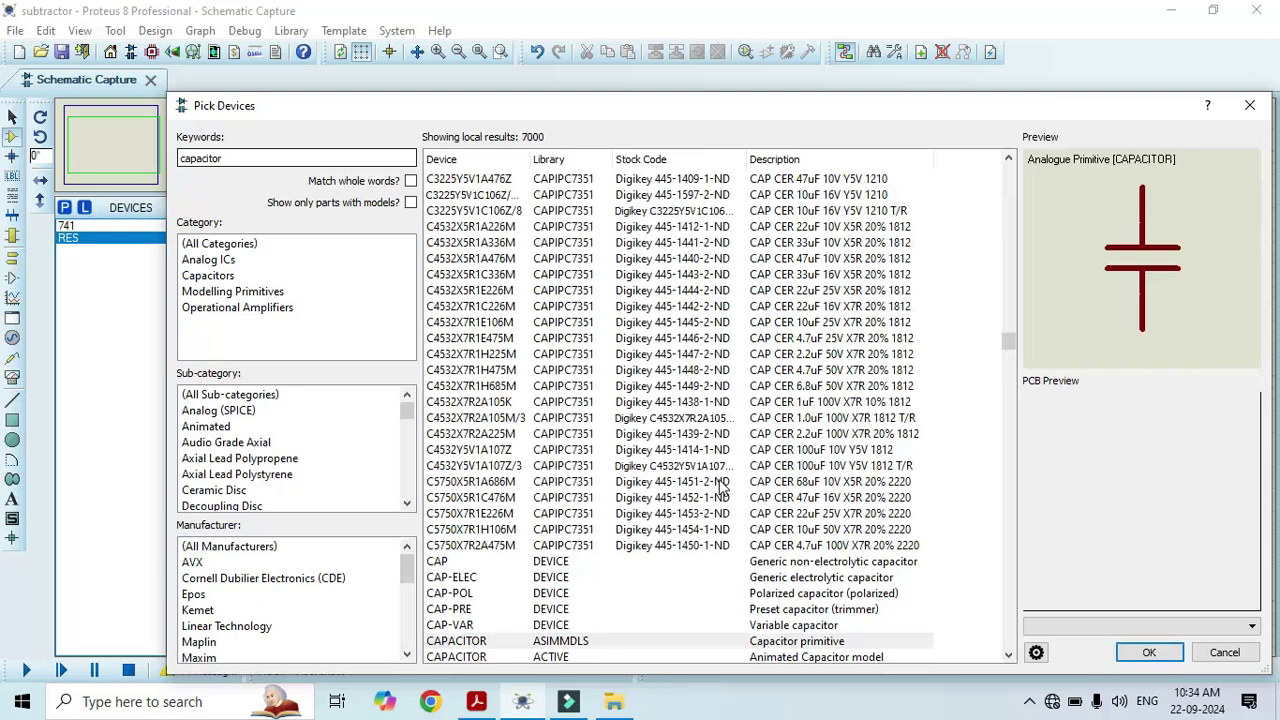
pyautogui.click(785, 563)
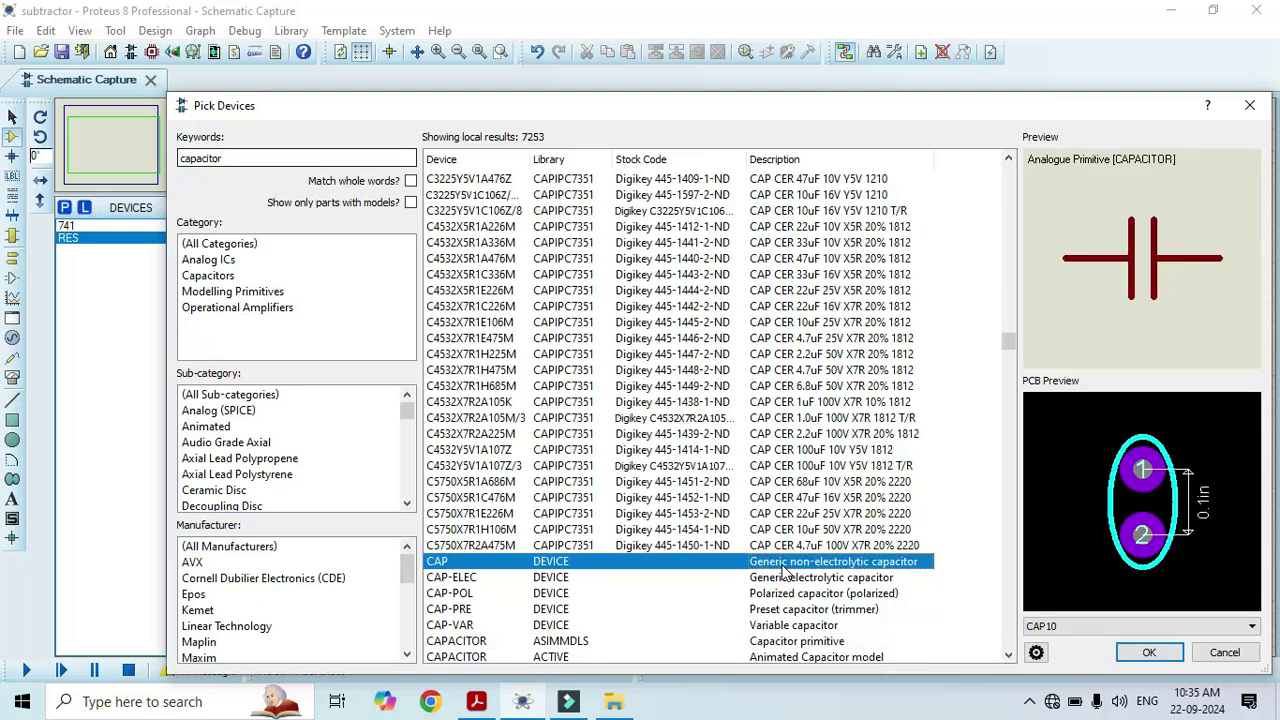
pyautogui.doubleClick(785, 568)
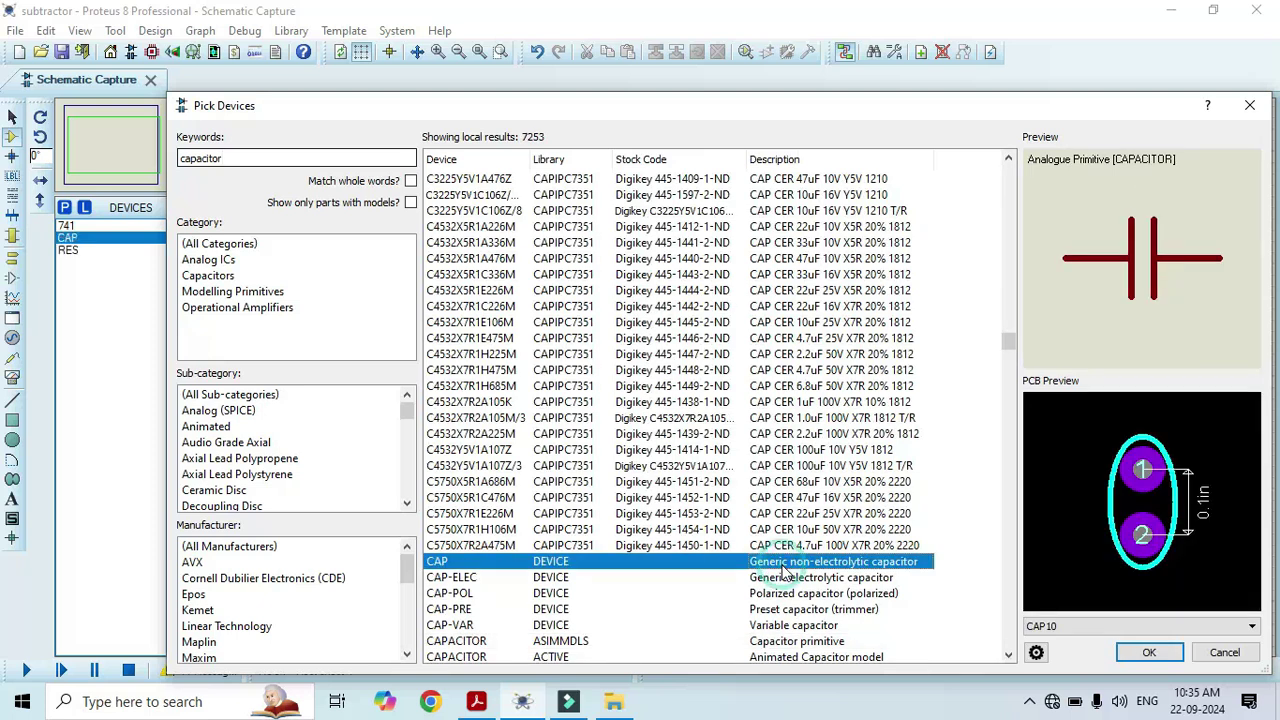
# Step: Search the parts library for "pot hg", add the POT-HG interactive potentiometer to the device list and finish picking devices
pyautogui.click(246, 157)
pyautogui.doubleClick(246, 151)
pyautogui.write('pot hg')
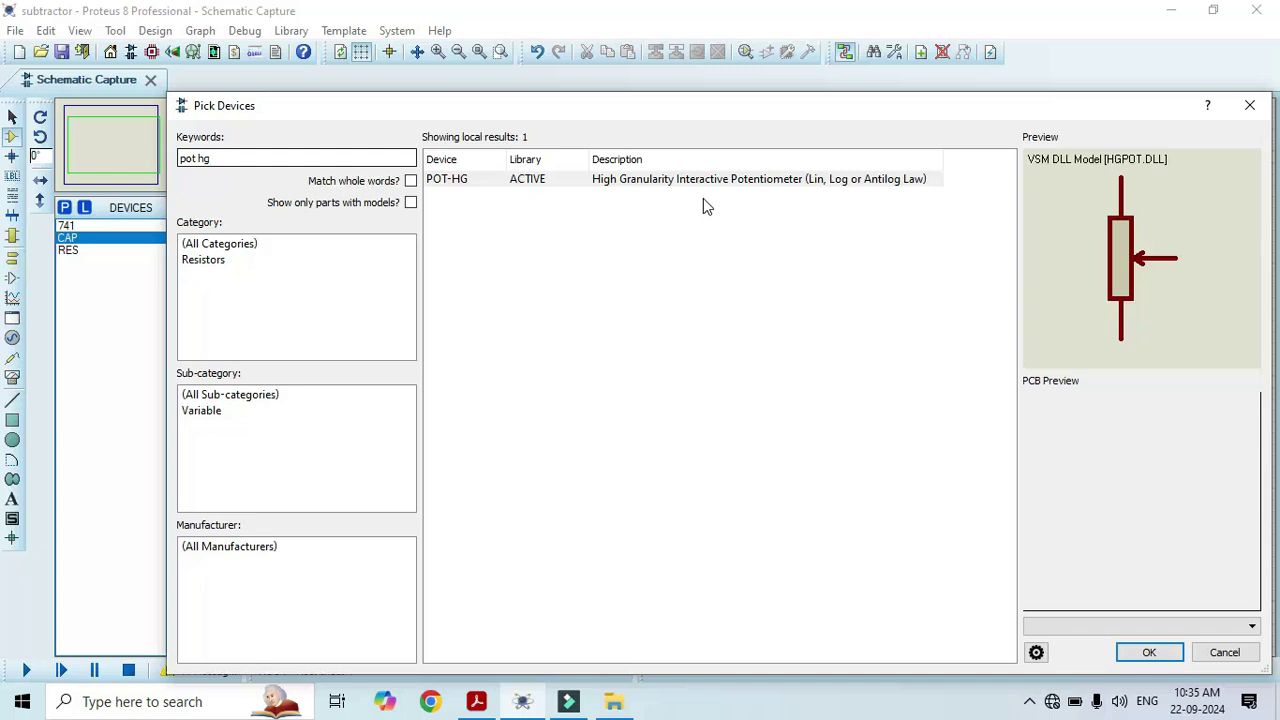
pyautogui.doubleClick(705, 181)
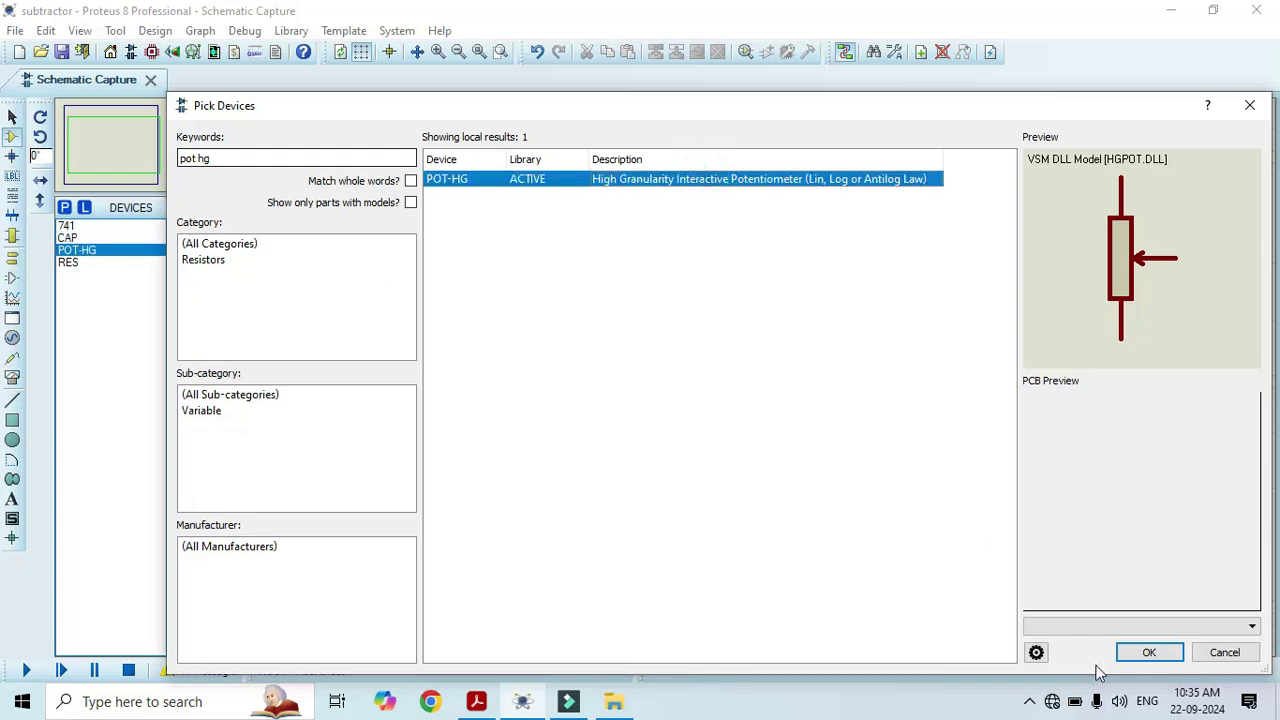
pyautogui.click(1148, 652)
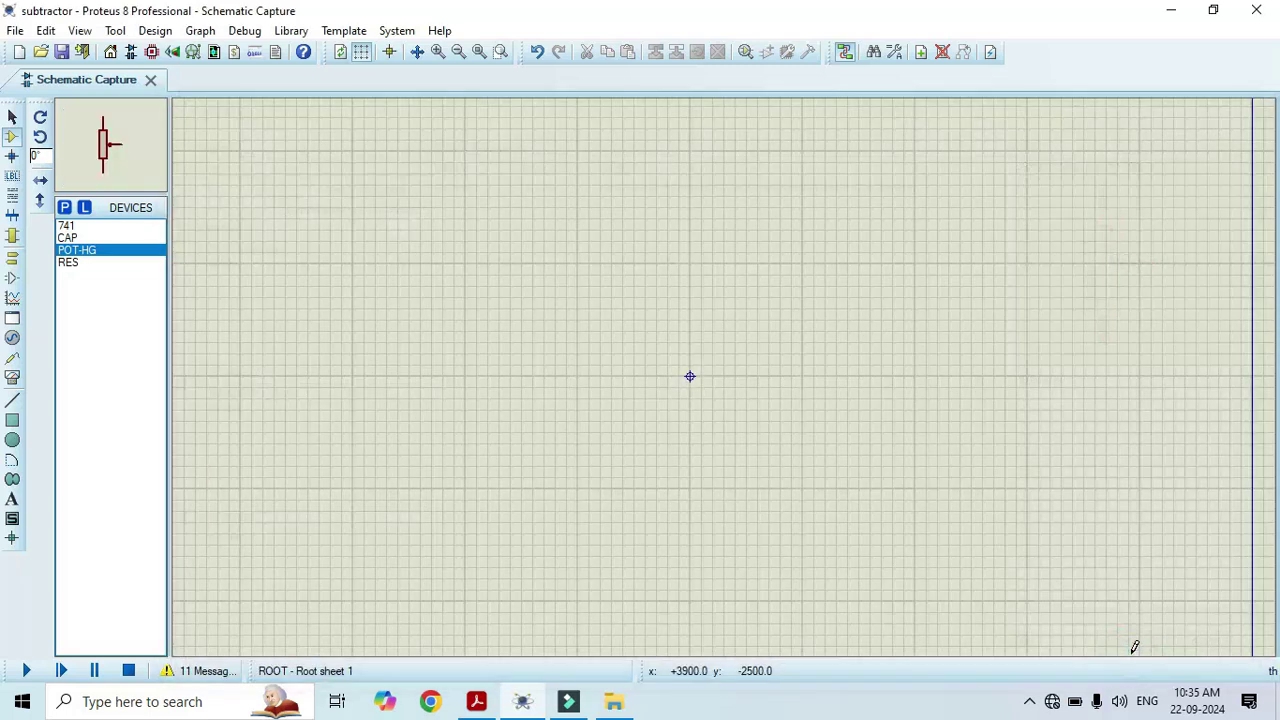
# Step: Place the 741 op-amp at the sheet's origin and Y-mirror it so the inverting input is above the non-inverting one
pyautogui.click(66, 226)
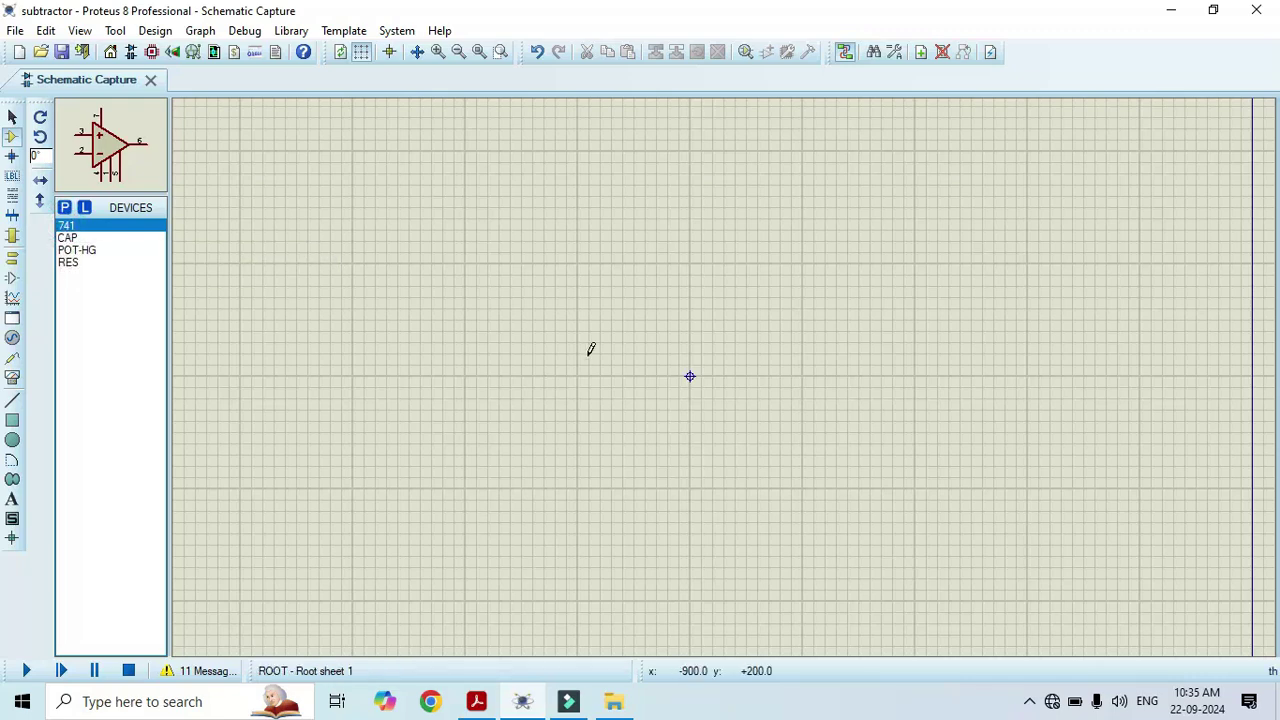
pyautogui.scroll(-3, 666, 360)
pyautogui.click(706, 372)
pyautogui.scroll(1, 738, 377)
pyautogui.scroll(3, 738, 377)
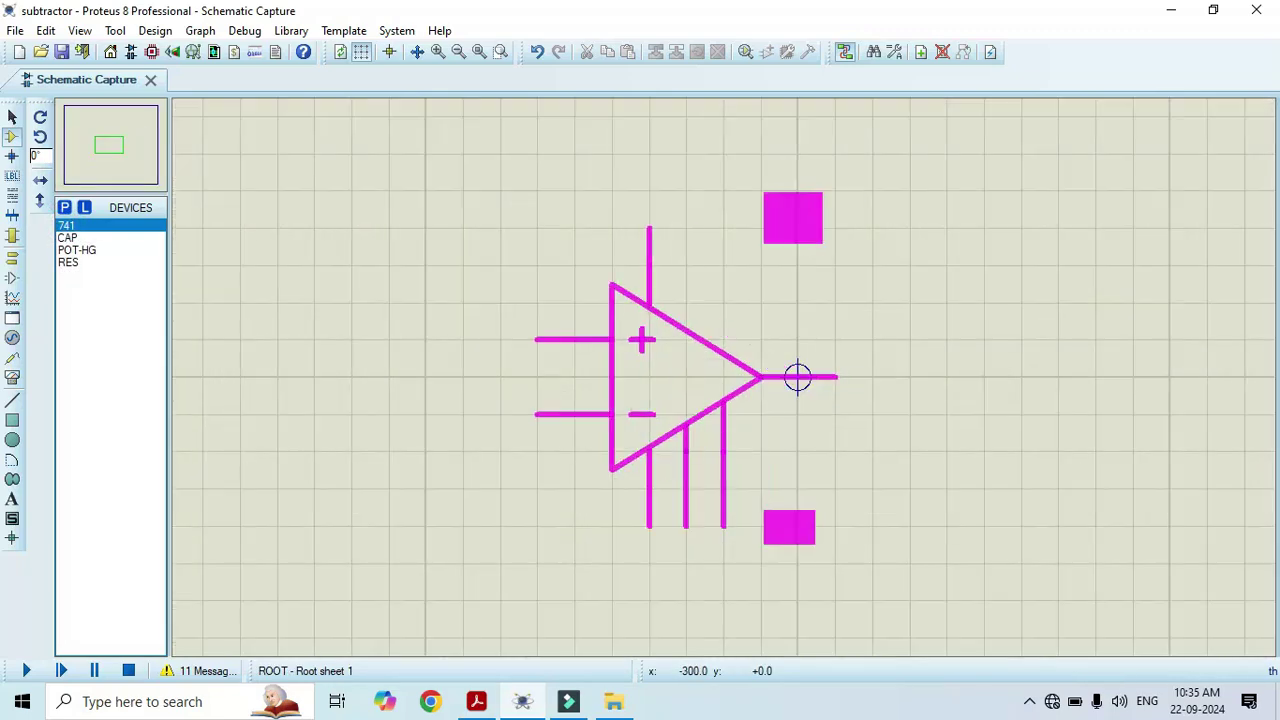
pyautogui.click(694, 371)
pyautogui.rightClick(703, 372)
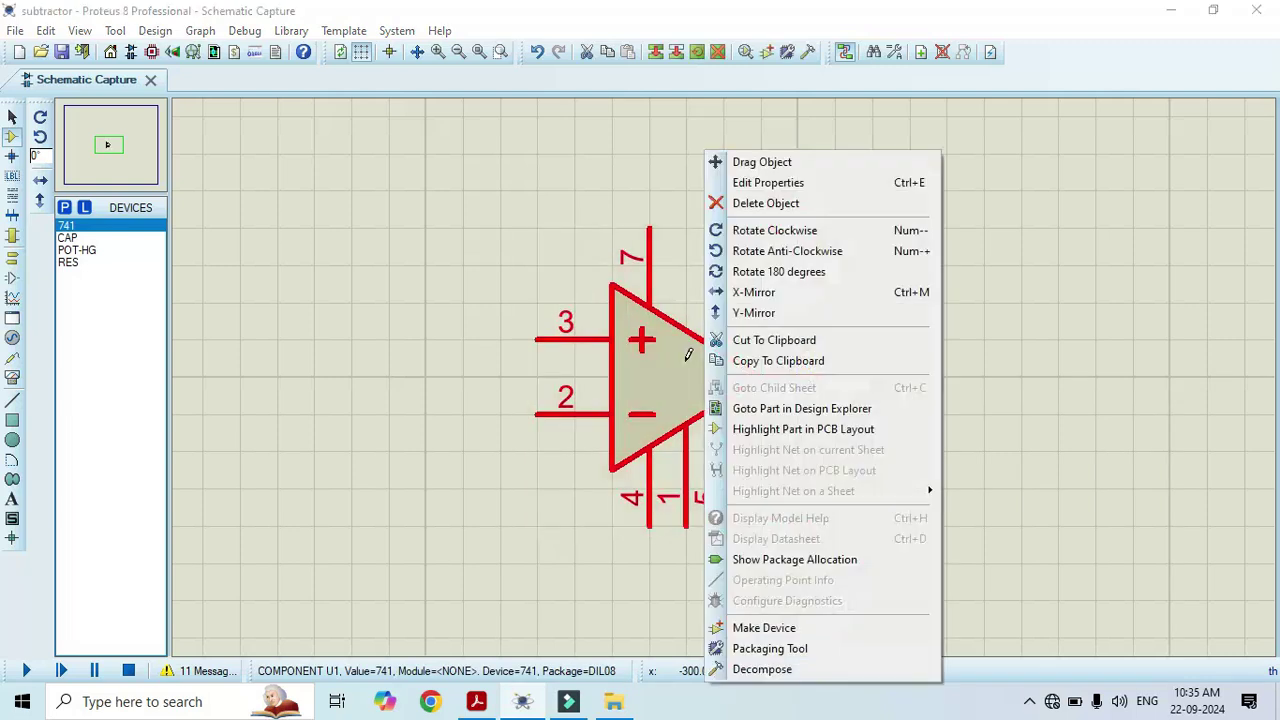
pyautogui.click(753, 313)
pyautogui.scroll(-3, 749, 326)
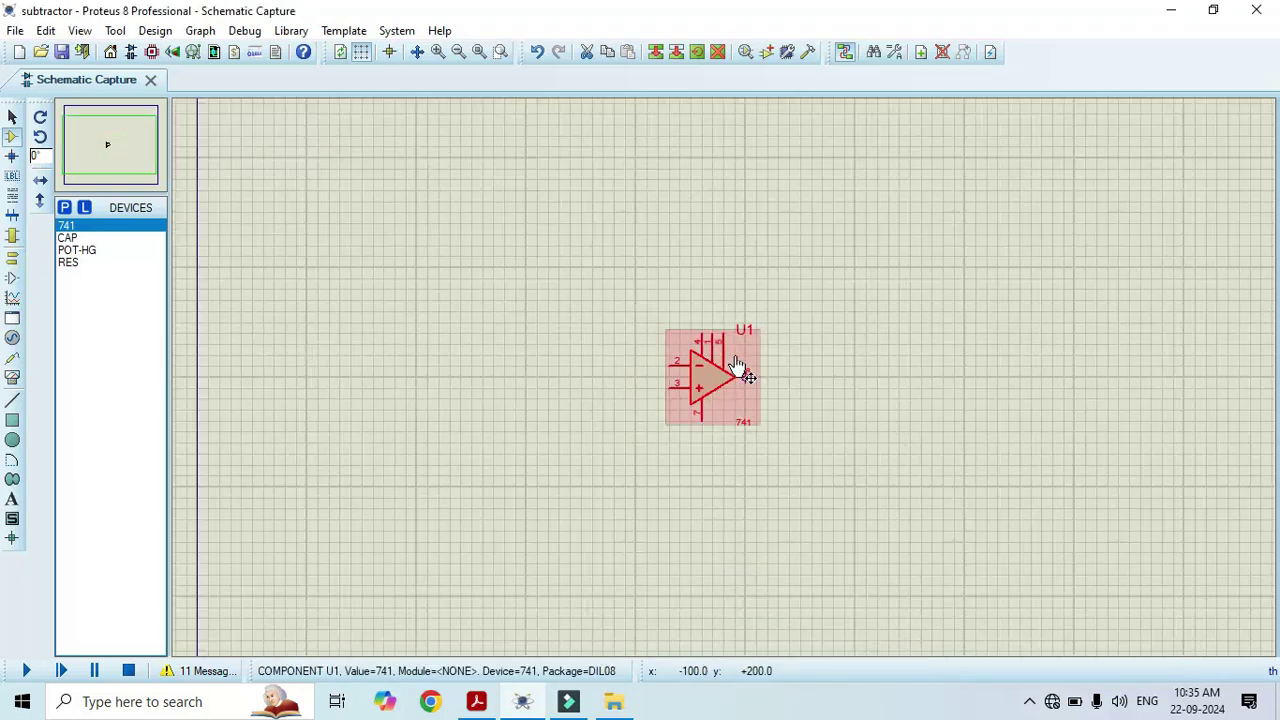
# Step: Place three CAP capacitors in an evenly spaced horizontal row below the op-amp, on its input side
pyautogui.click(66, 237)
pyautogui.click(474, 488)
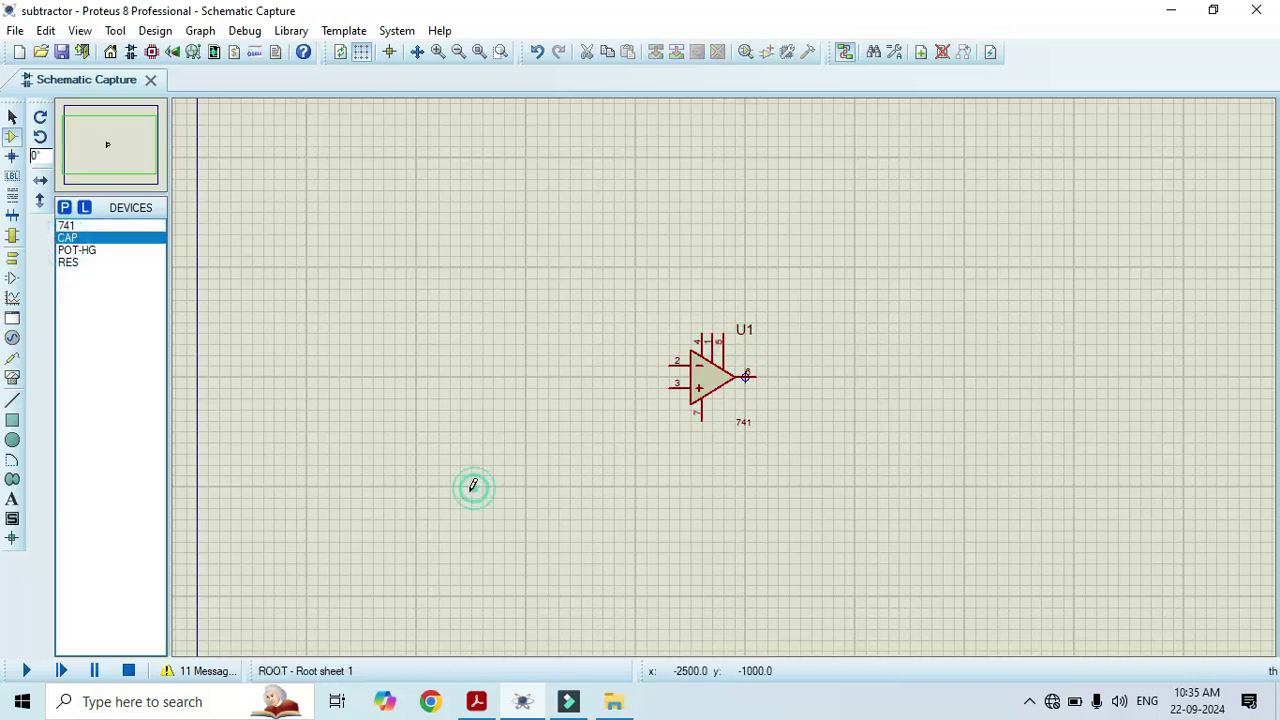
pyautogui.click(458, 487)
pyautogui.click(530, 485)
pyautogui.click(536, 487)
pyautogui.click(610, 482)
pyautogui.click(612, 487)
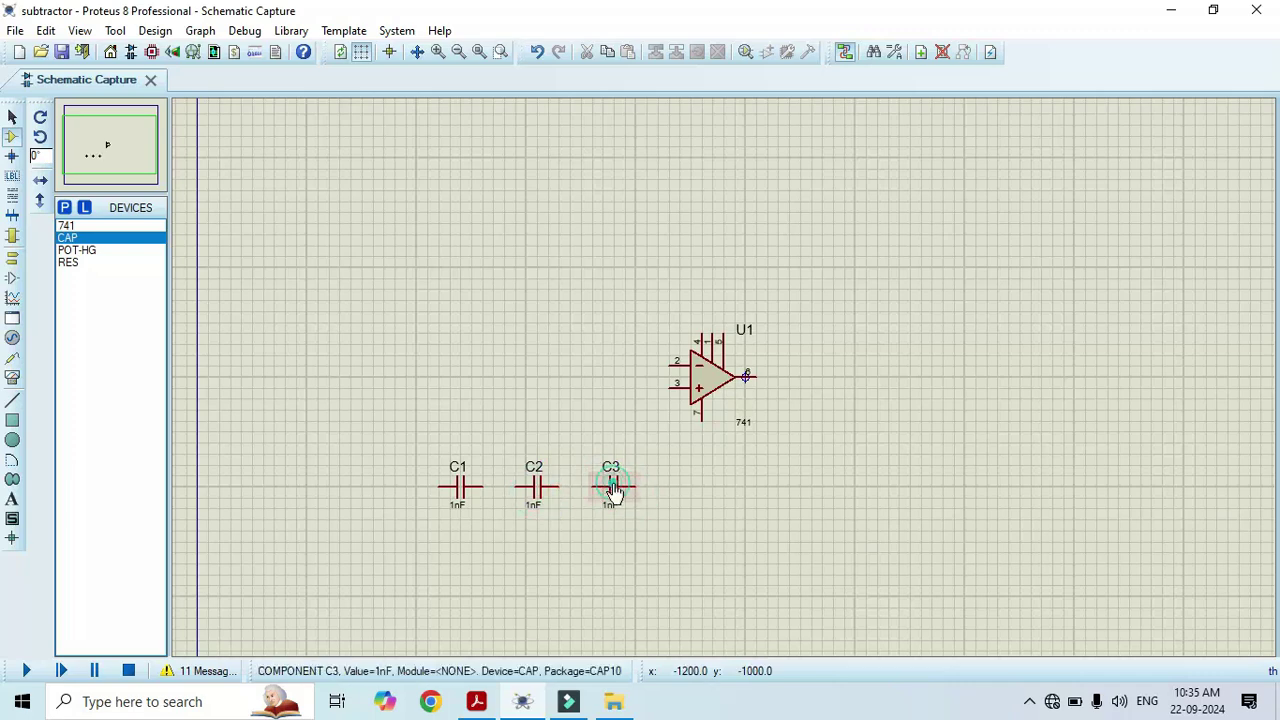
# Step: Wire capacitors C1, C2 and C3 together in series
pyautogui.click(482, 486)
pyautogui.click(516, 486)
pyautogui.click(558, 486)
pyautogui.click(593, 487)
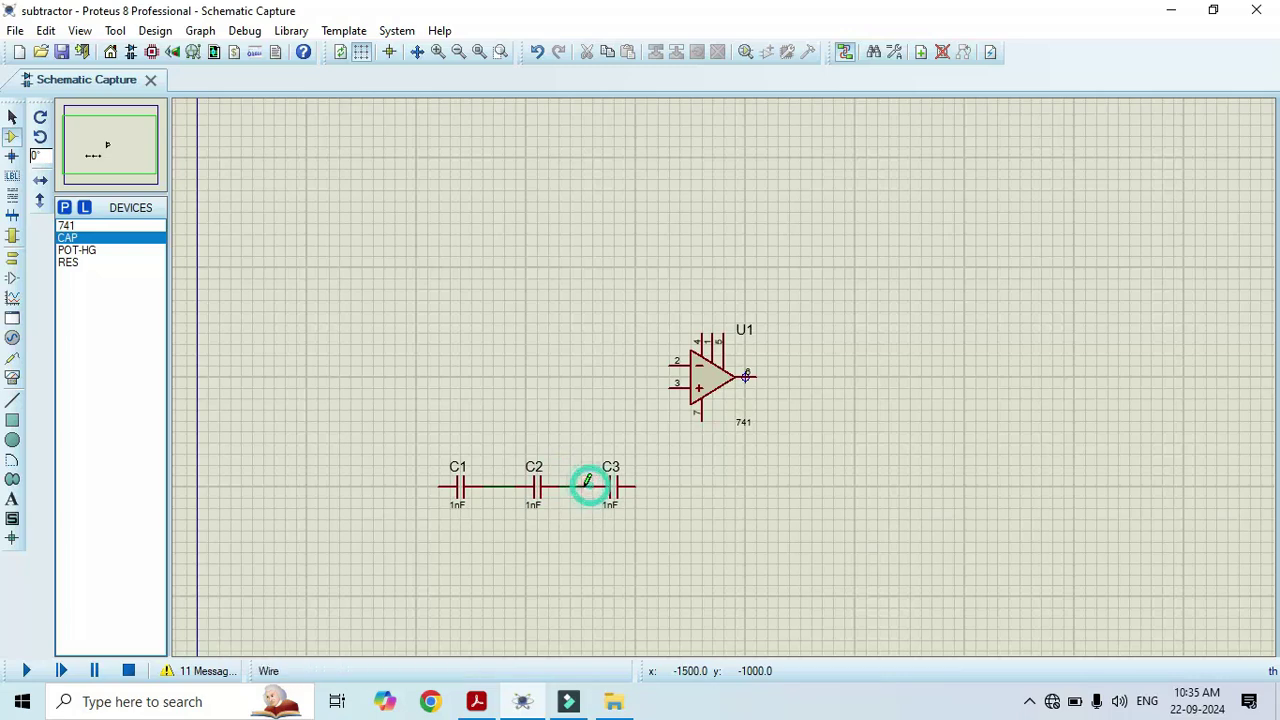
# Step: Place a RES resistor below the wire between C1 and C2 and rotate it clockwise to stand vertically
pyautogui.click(75, 264)
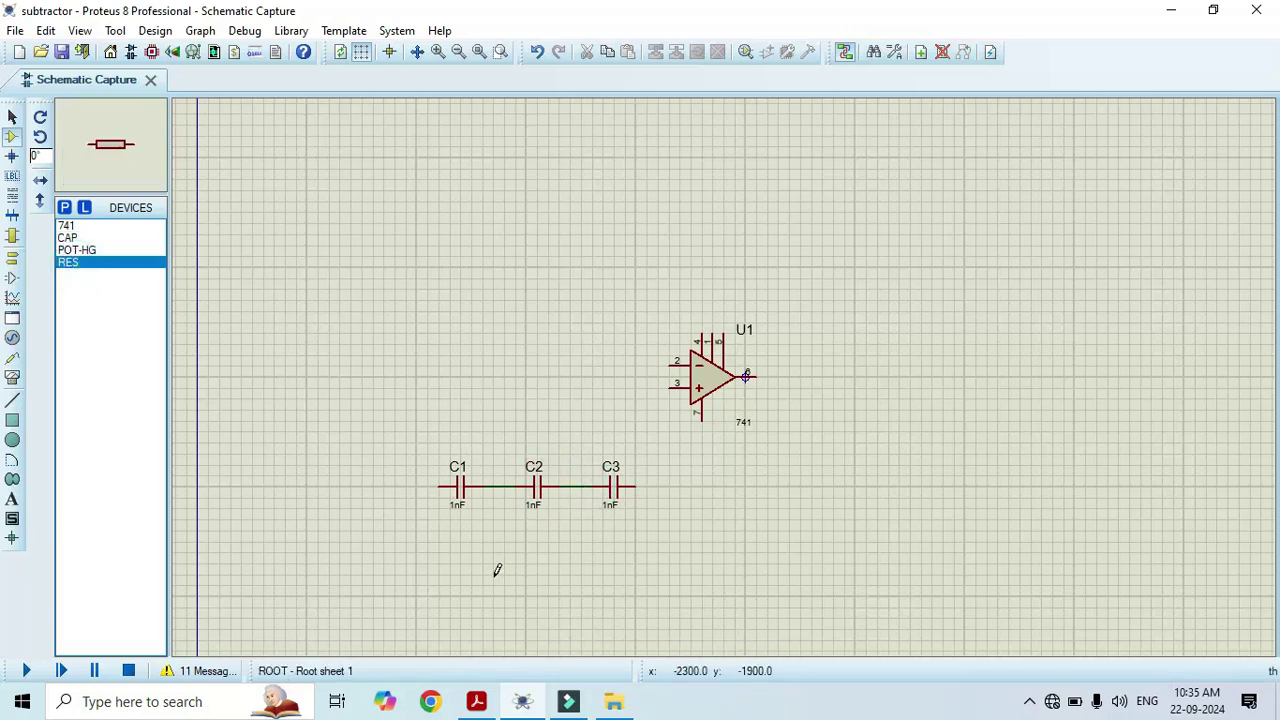
pyautogui.click(490, 543)
pyautogui.click(490, 542)
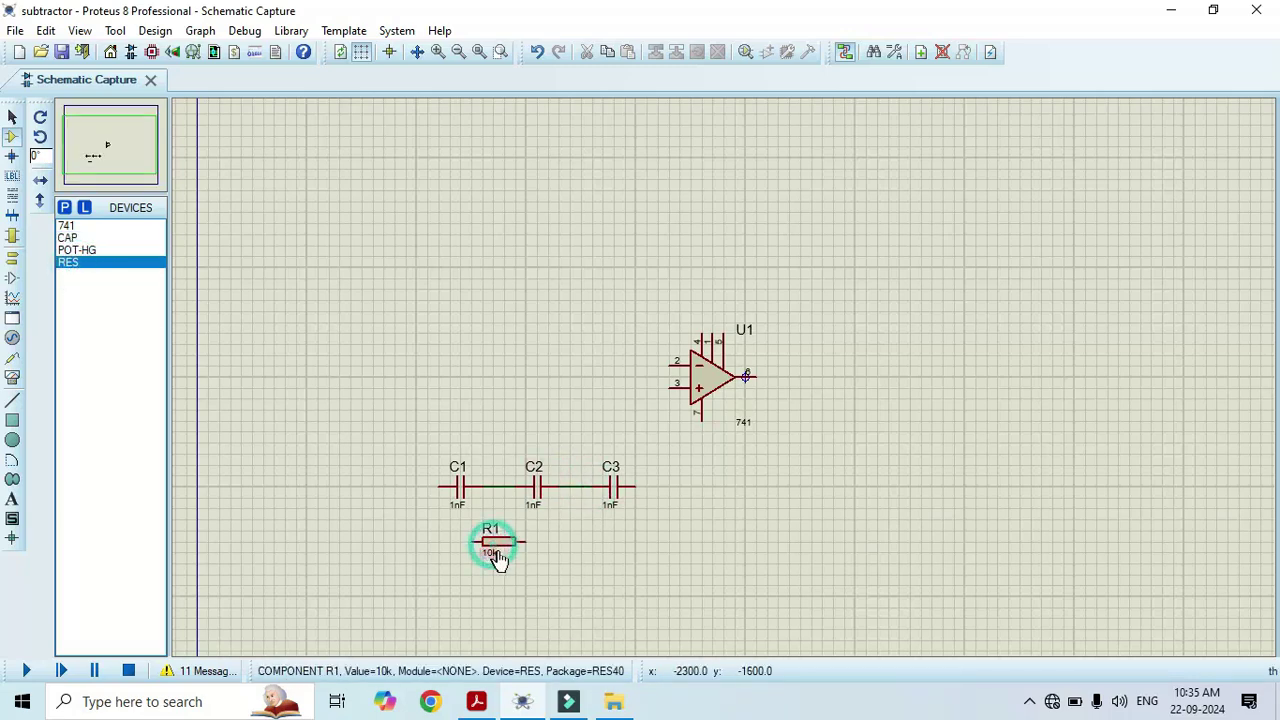
pyautogui.rightClick(503, 537)
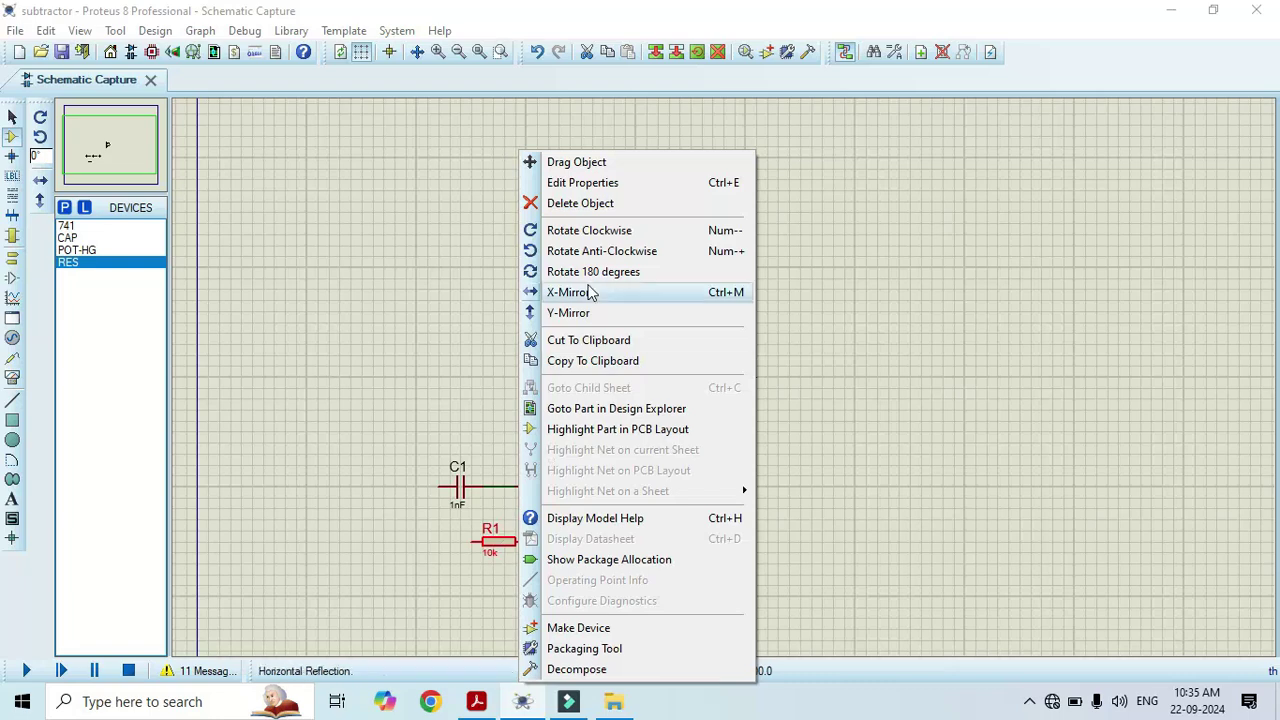
pyautogui.click(601, 229)
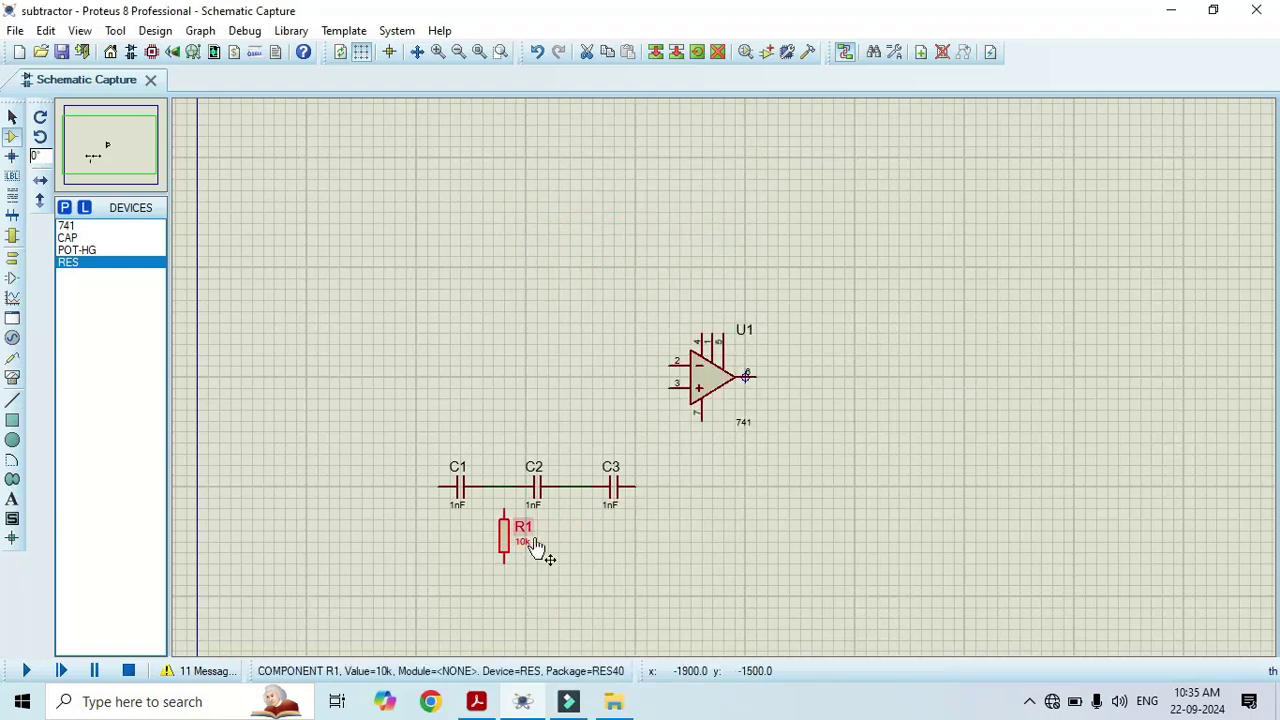
# Step: Place a second RES resistor below the C2–C3 wire, rotate it anti-clockwise to vertical and move it level with R1
pyautogui.scroll(1, 534, 543)
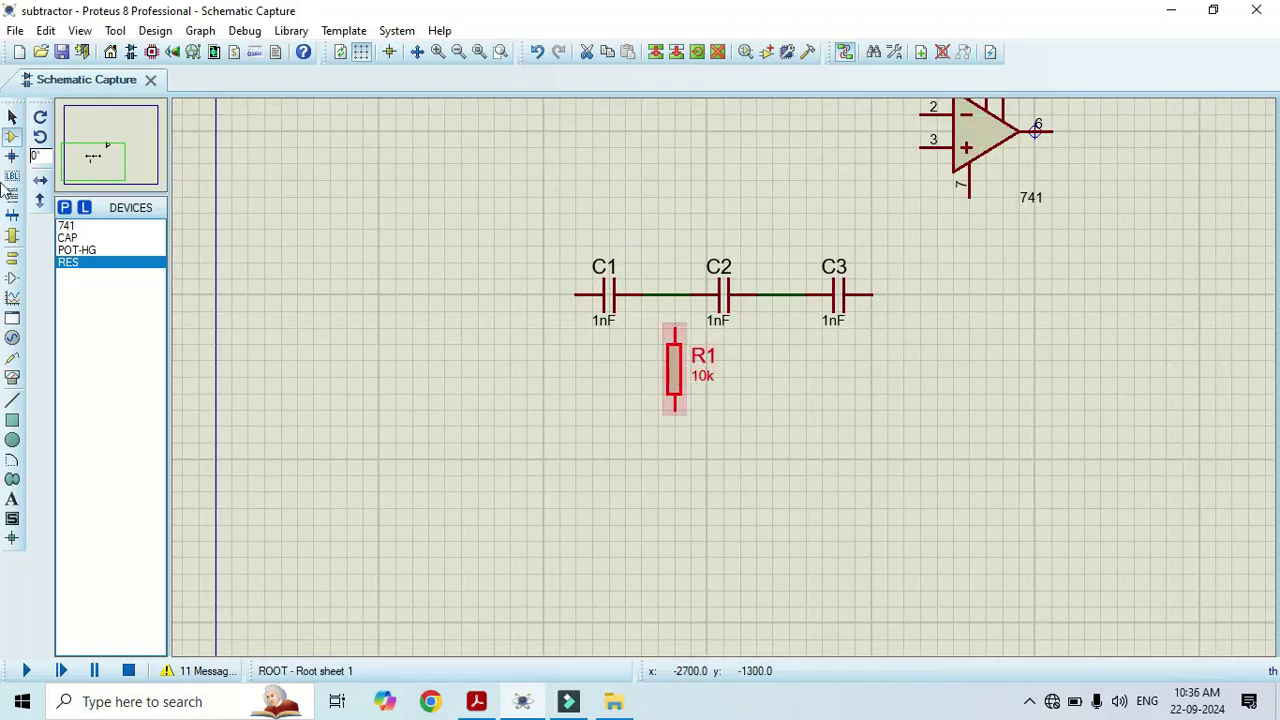
pyautogui.click(68, 262)
pyautogui.click(786, 360)
pyautogui.click(783, 361)
pyautogui.rightClick(818, 362)
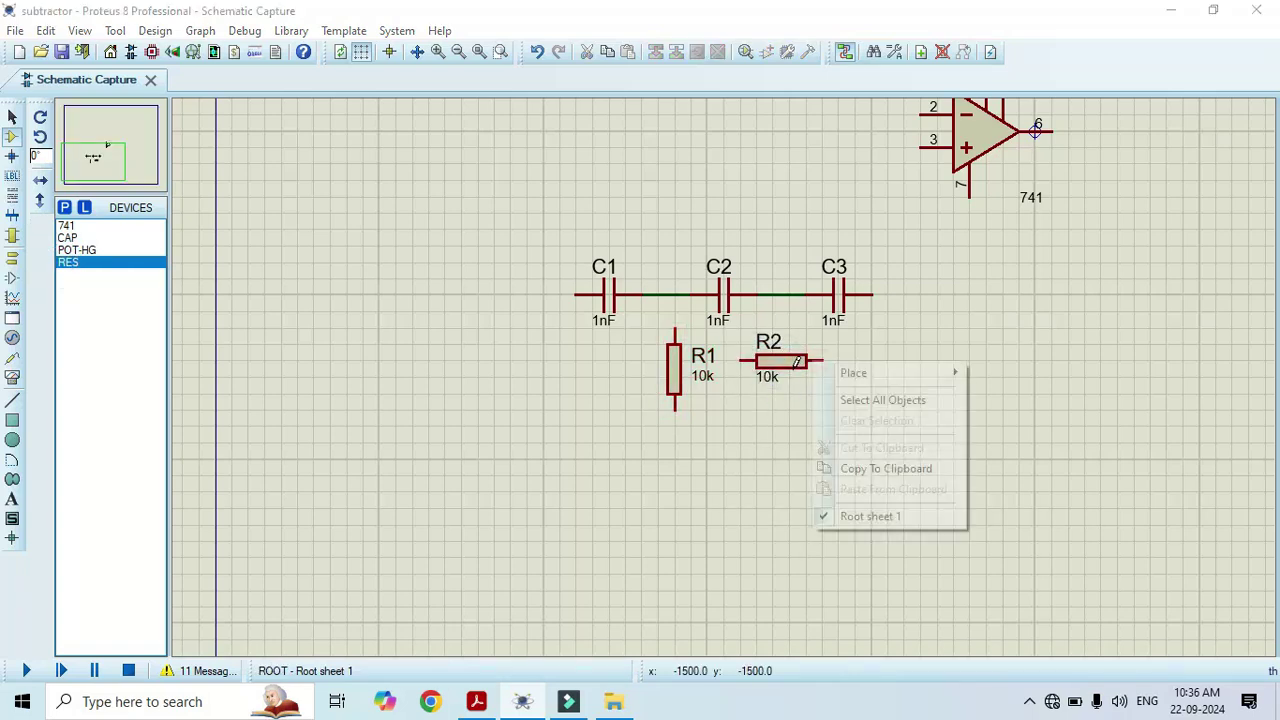
pyautogui.click(808, 372)
pyautogui.rightClick(802, 356)
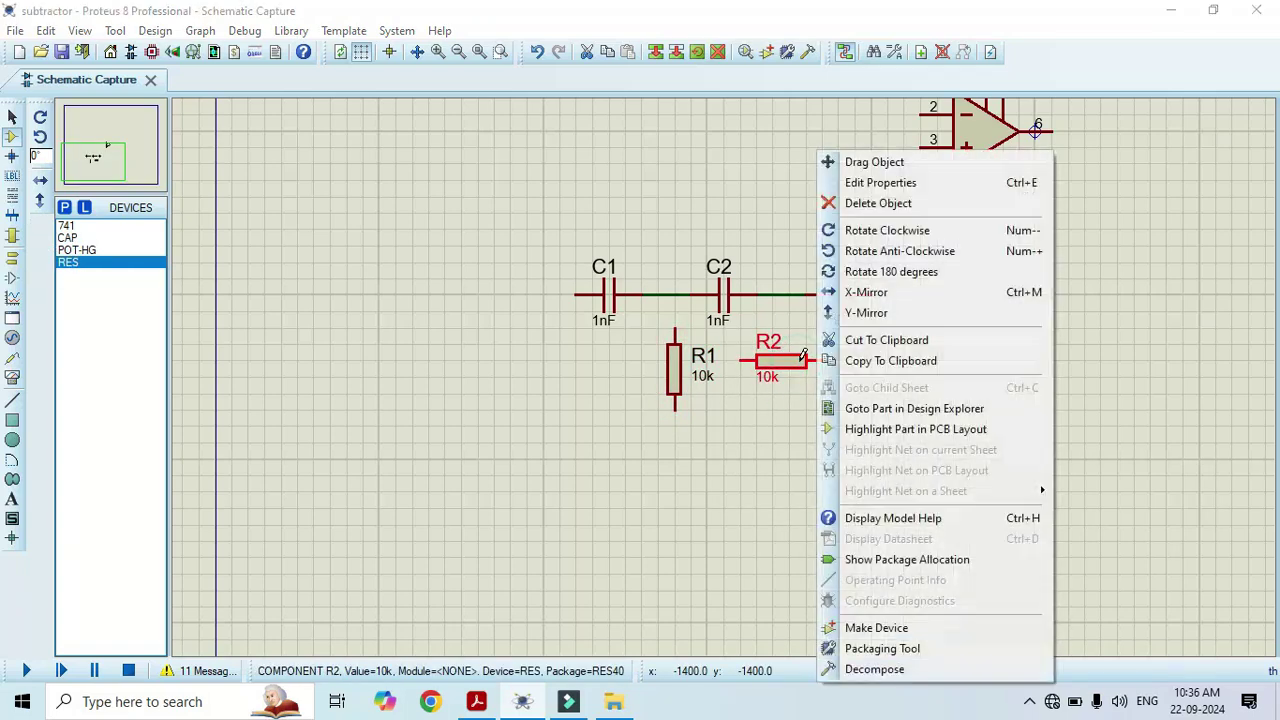
pyautogui.click(887, 251)
pyautogui.moveTo(772, 362); pyautogui.dragTo(772, 378)
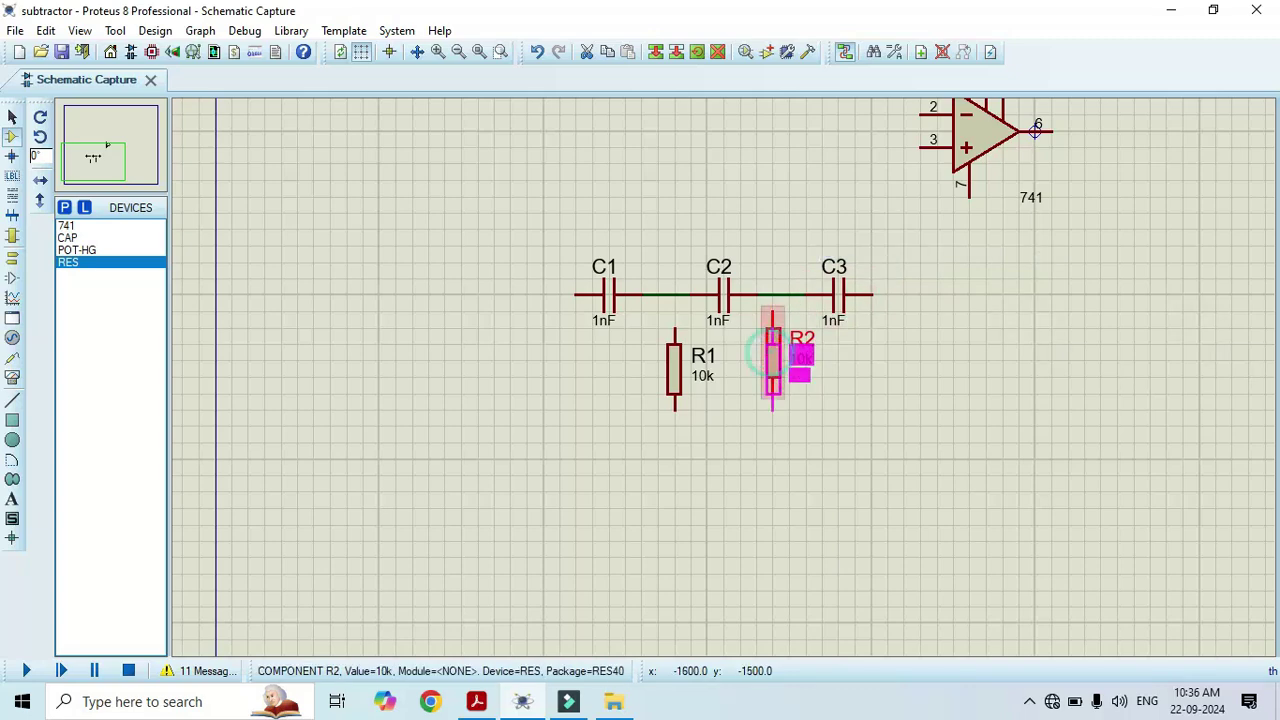
pyautogui.click(843, 446)
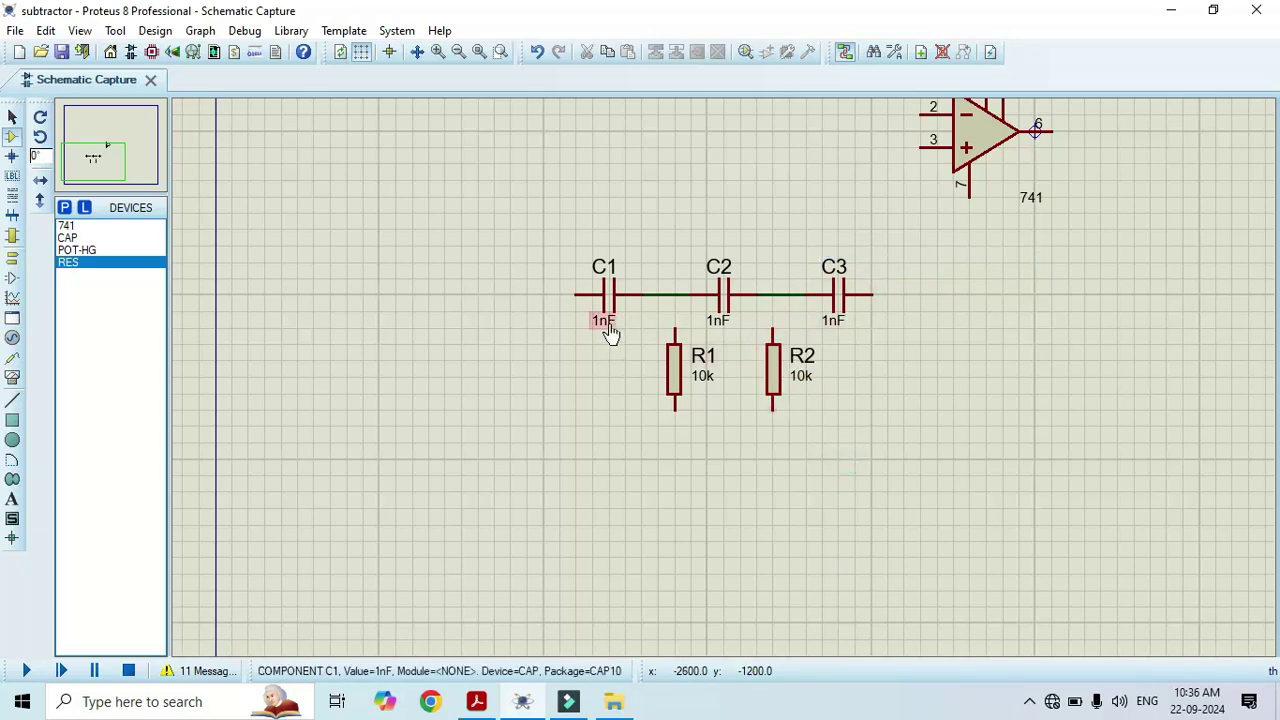
# Step: Check the capacitor value in the reference PDF and set C1's value to 0.01uF in the Proteus schematic
pyautogui.doubleClick(607, 327)
pyautogui.click(760, 535)
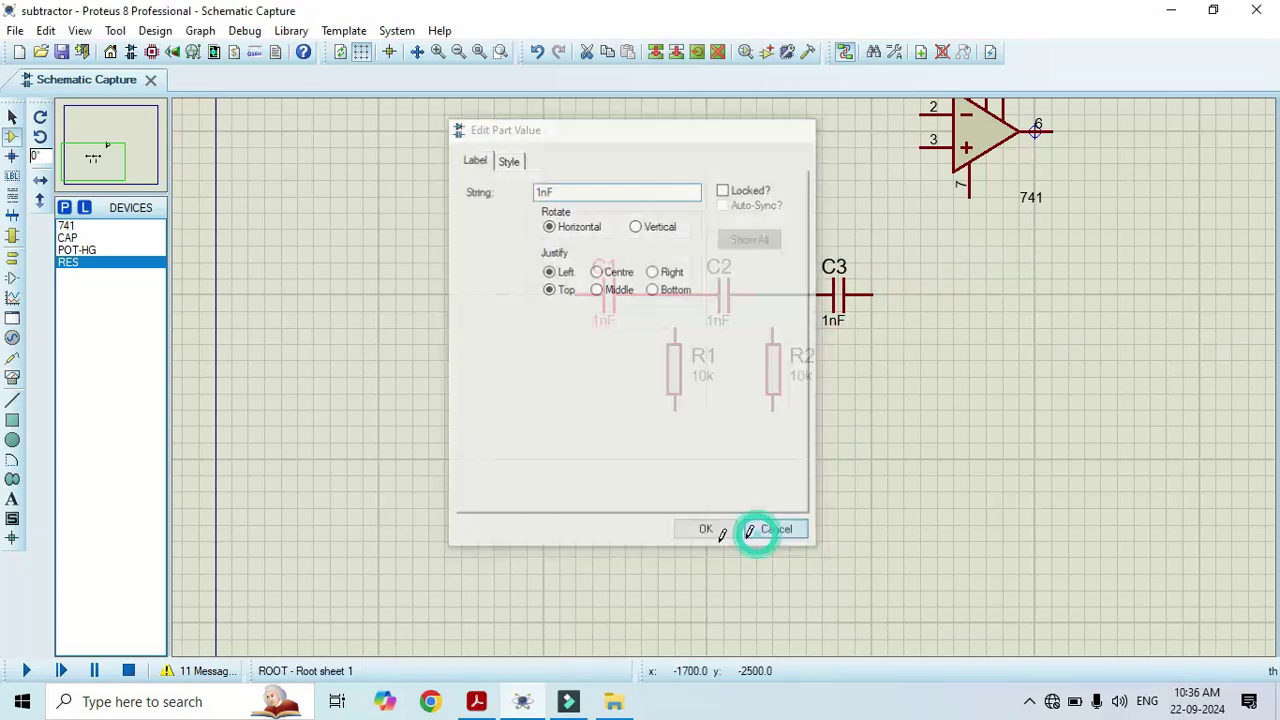
pyautogui.click(478, 702)
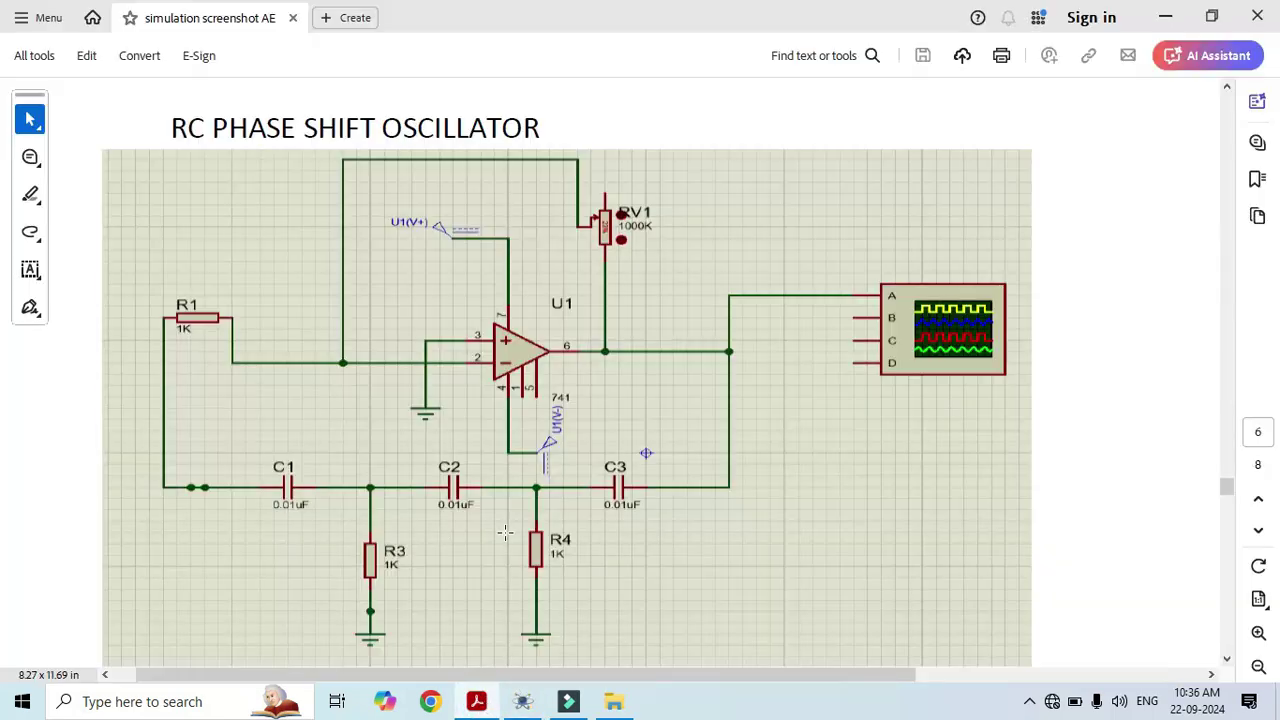
pyautogui.click(526, 702)
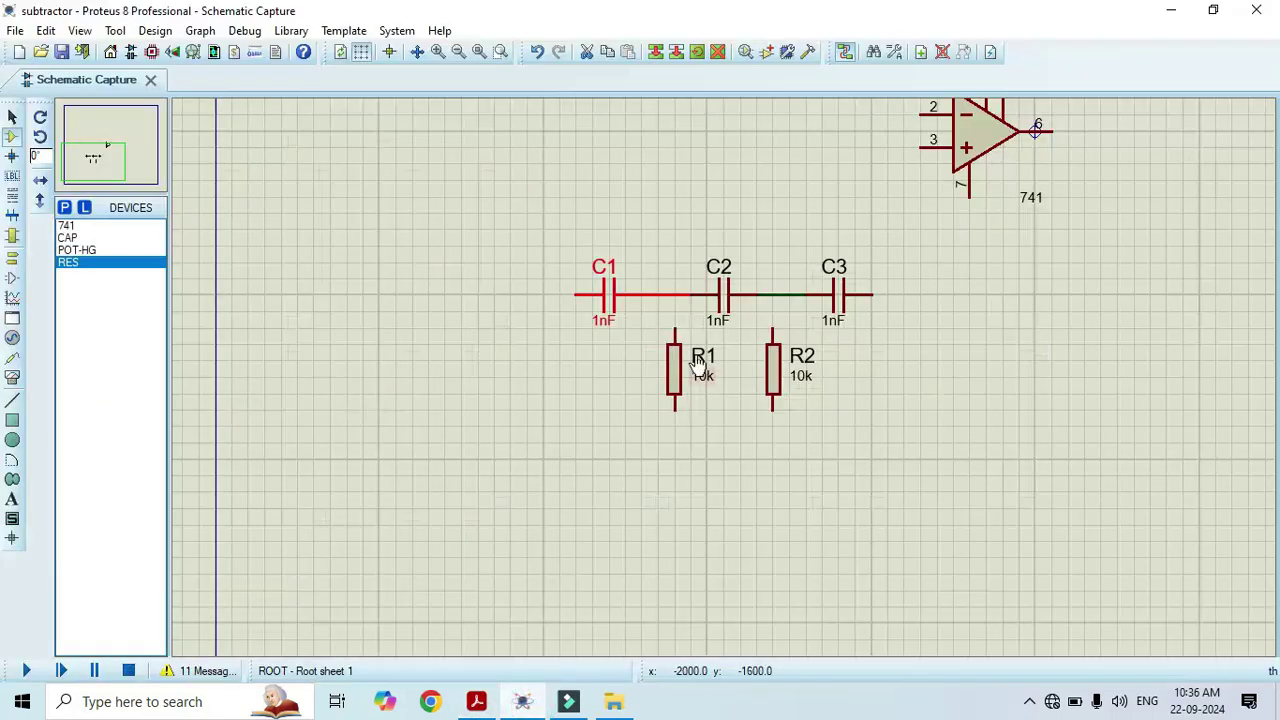
pyautogui.doubleClick(605, 320)
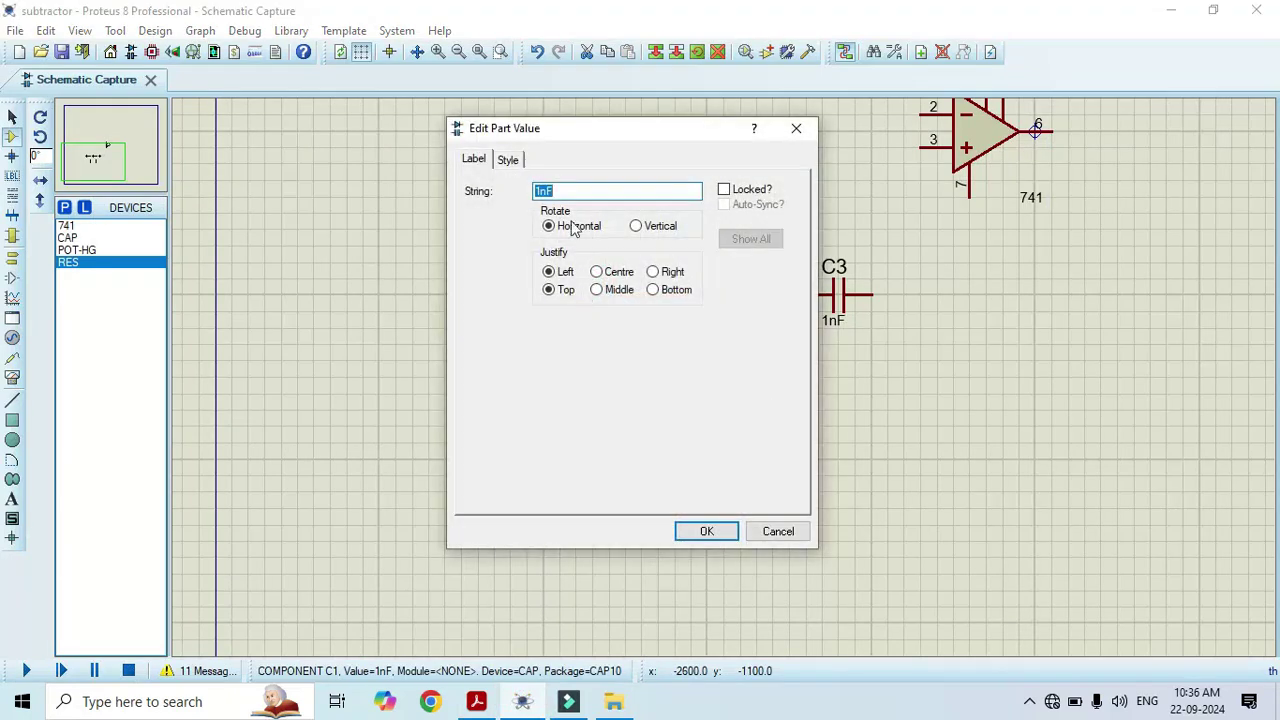
pyautogui.write('0.01uF')
pyautogui.doubleClick(596, 190)
pyautogui.click(722, 531)
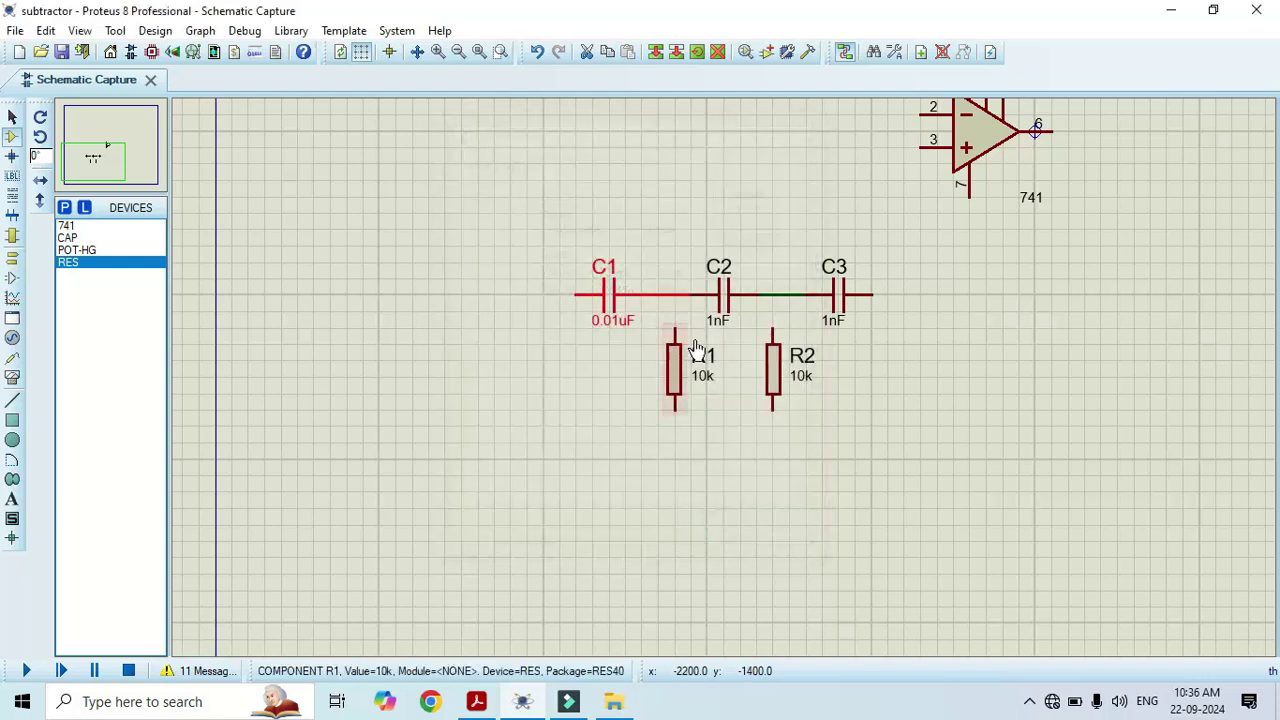
# Step: Set the values of capacitors C2 and C3 to 0.01uF
pyautogui.doubleClick(720, 326)
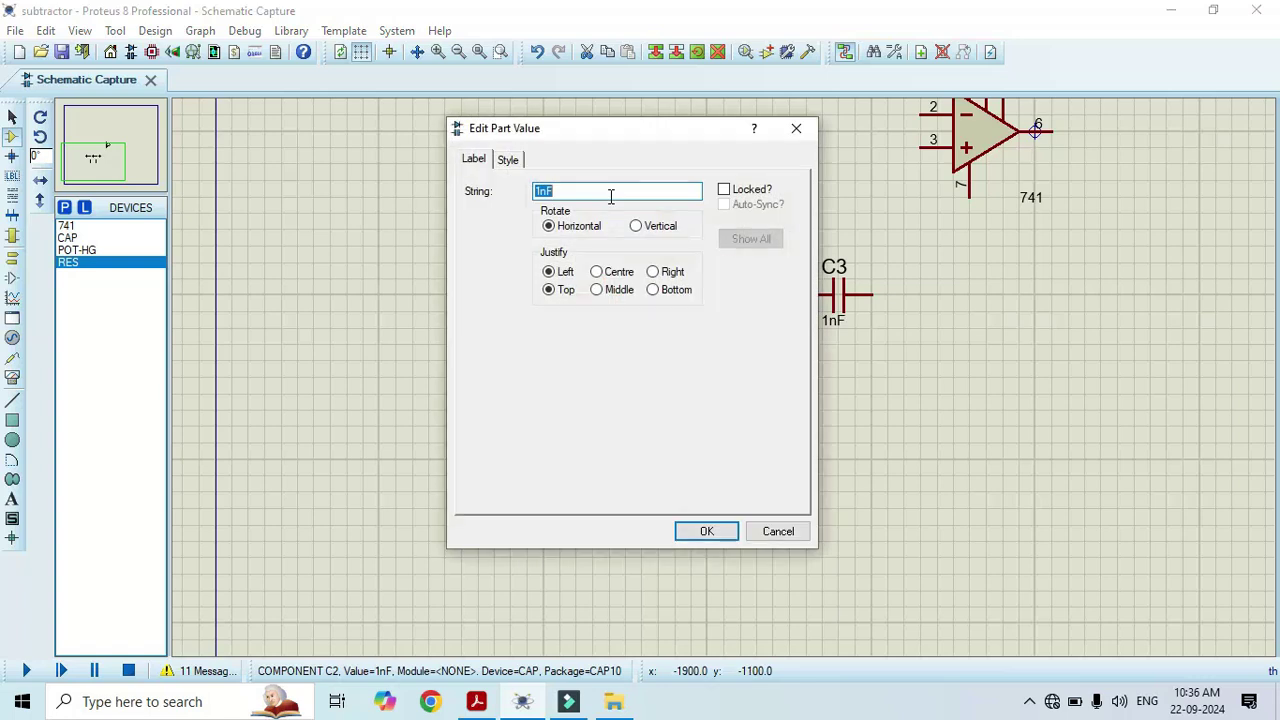
pyautogui.write('0.01uF')
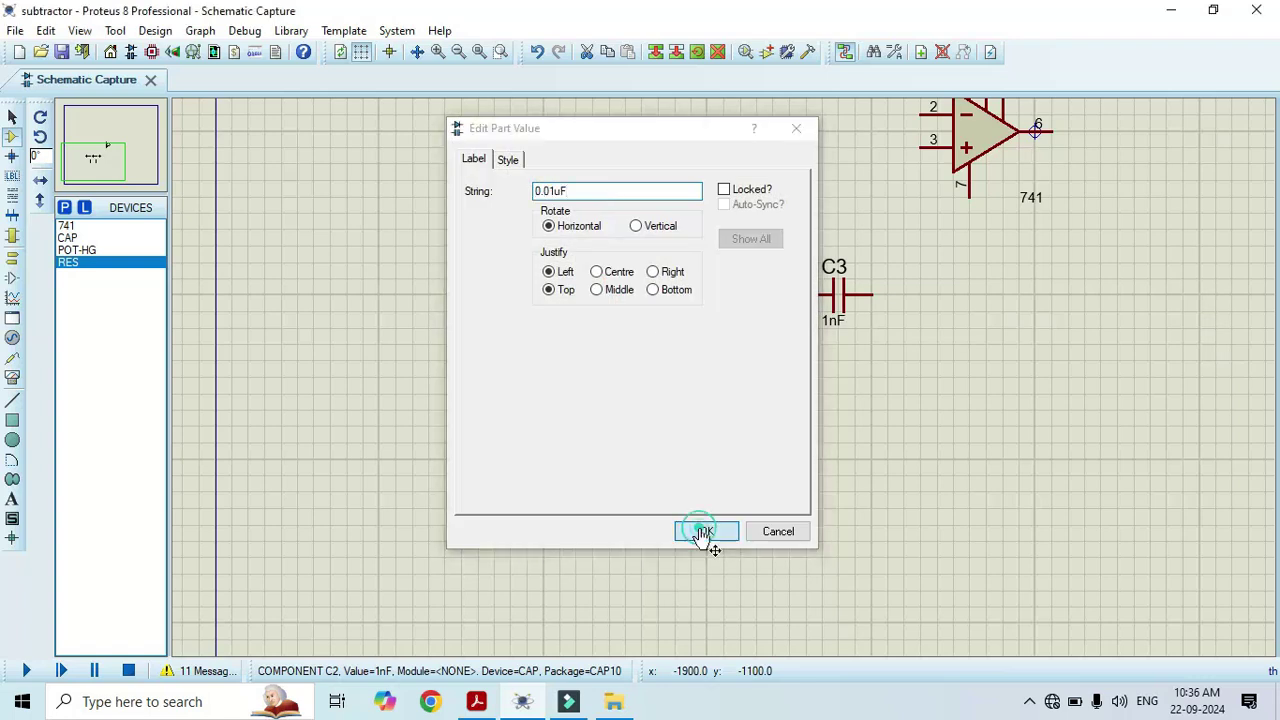
pyautogui.click(706, 531)
pyautogui.doubleClick(832, 321)
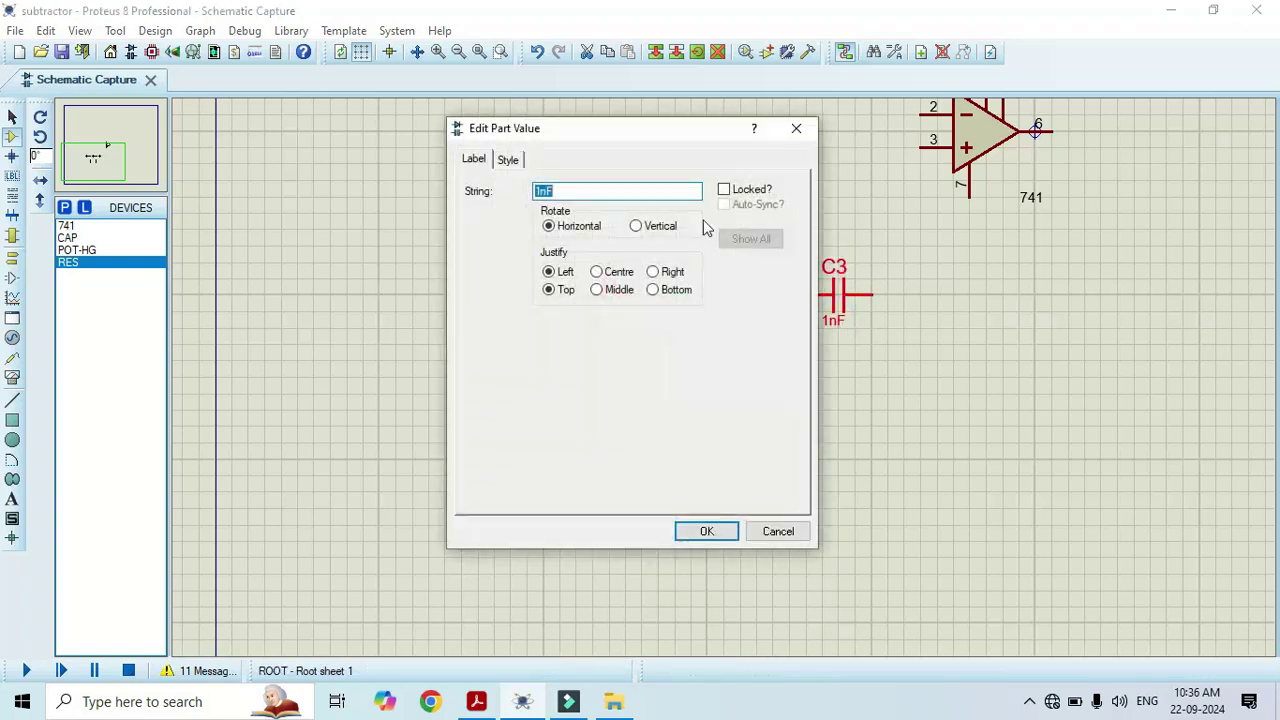
pyautogui.write('0.01uF')
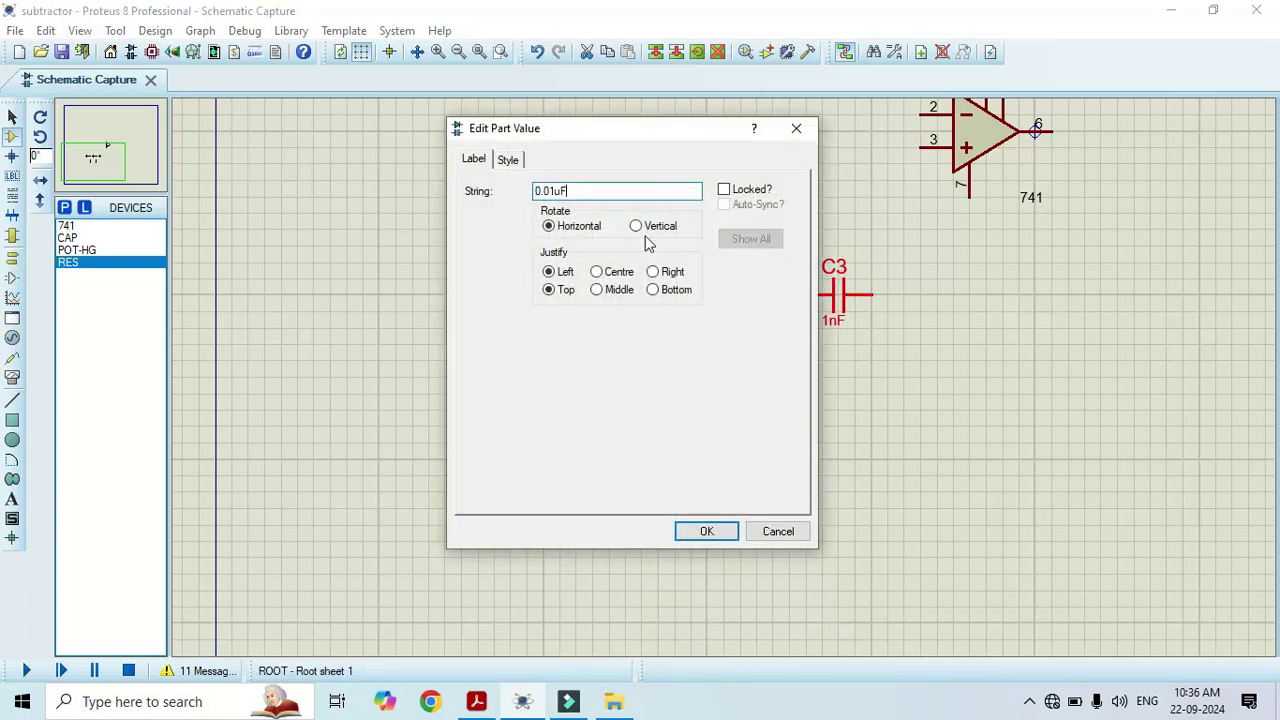
pyautogui.click(732, 533)
# Step: Set the values of resistors R1 and R2 to 1k
pyautogui.doubleClick(701, 377)
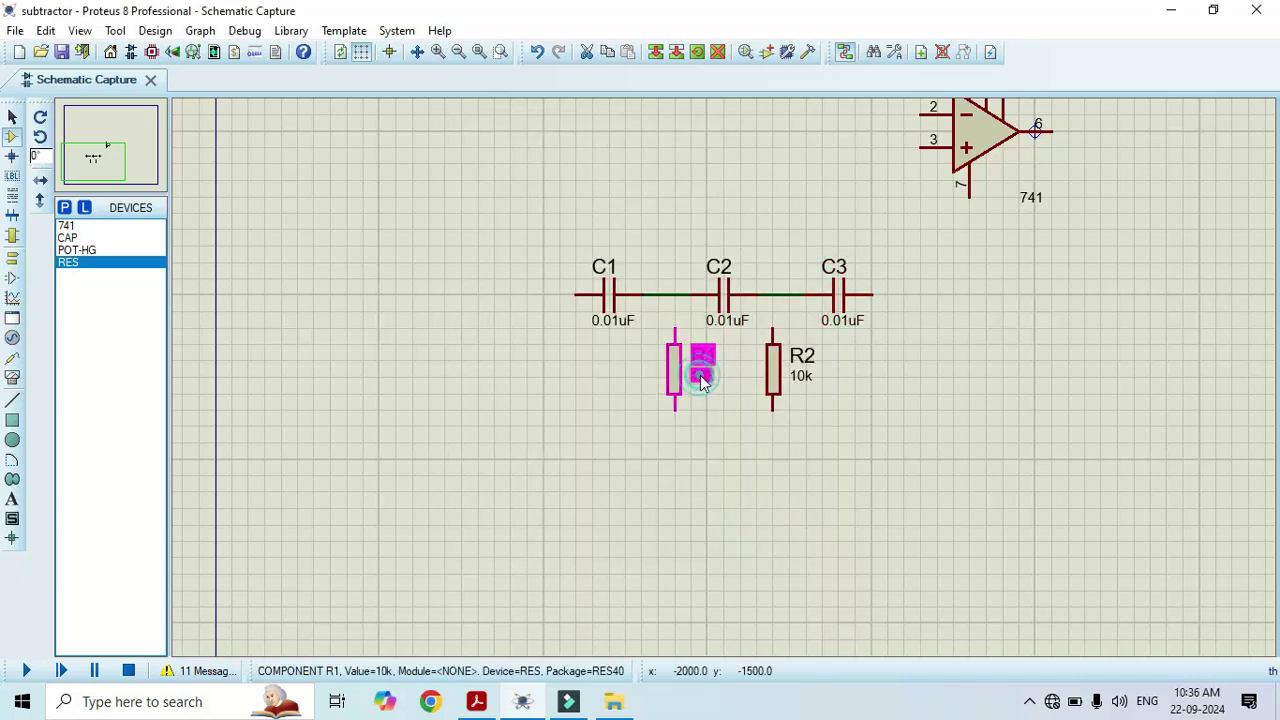
pyautogui.click(548, 190)
pyautogui.press('BackSpace')
pyautogui.click(688, 533)
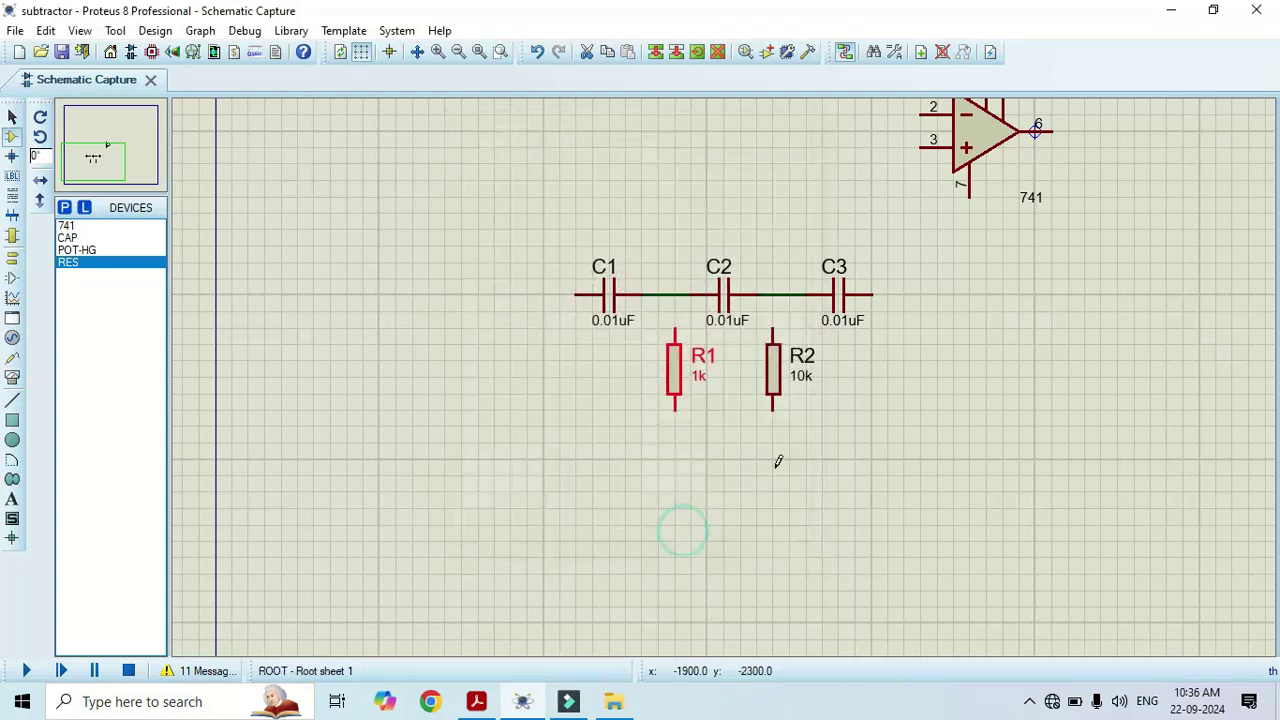
pyautogui.doubleClick(805, 377)
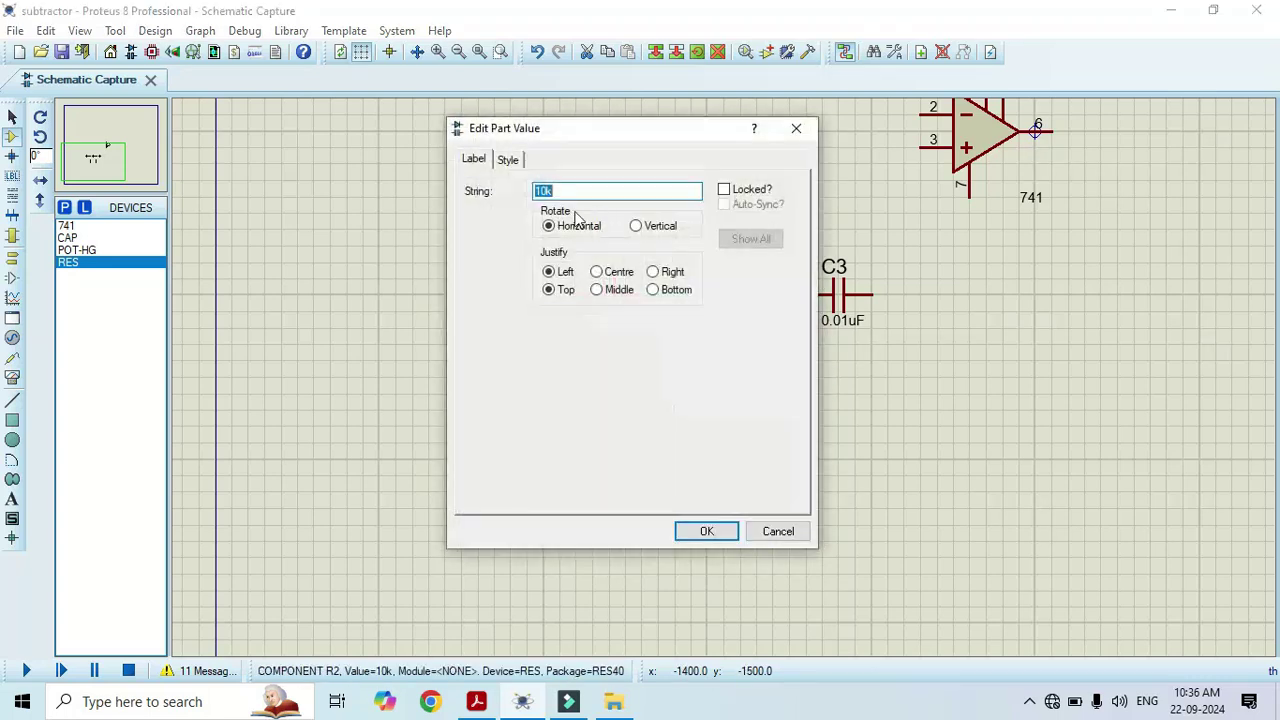
pyautogui.click(548, 190)
pyautogui.press('Return')
# Step: Wire the upper end of R1 to the C1–C2 wire and the upper end of R2 to the C2–C3 wire
pyautogui.click(674, 326)
pyautogui.click(674, 295)
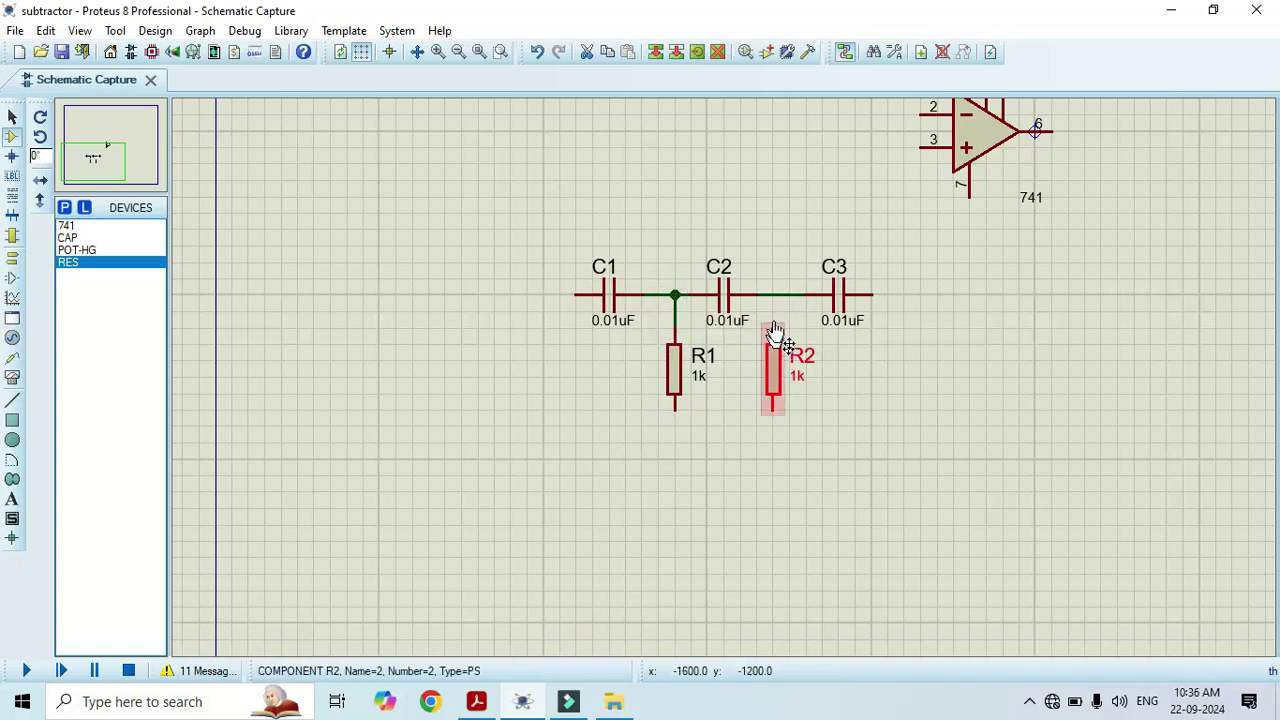
pyautogui.click(777, 324)
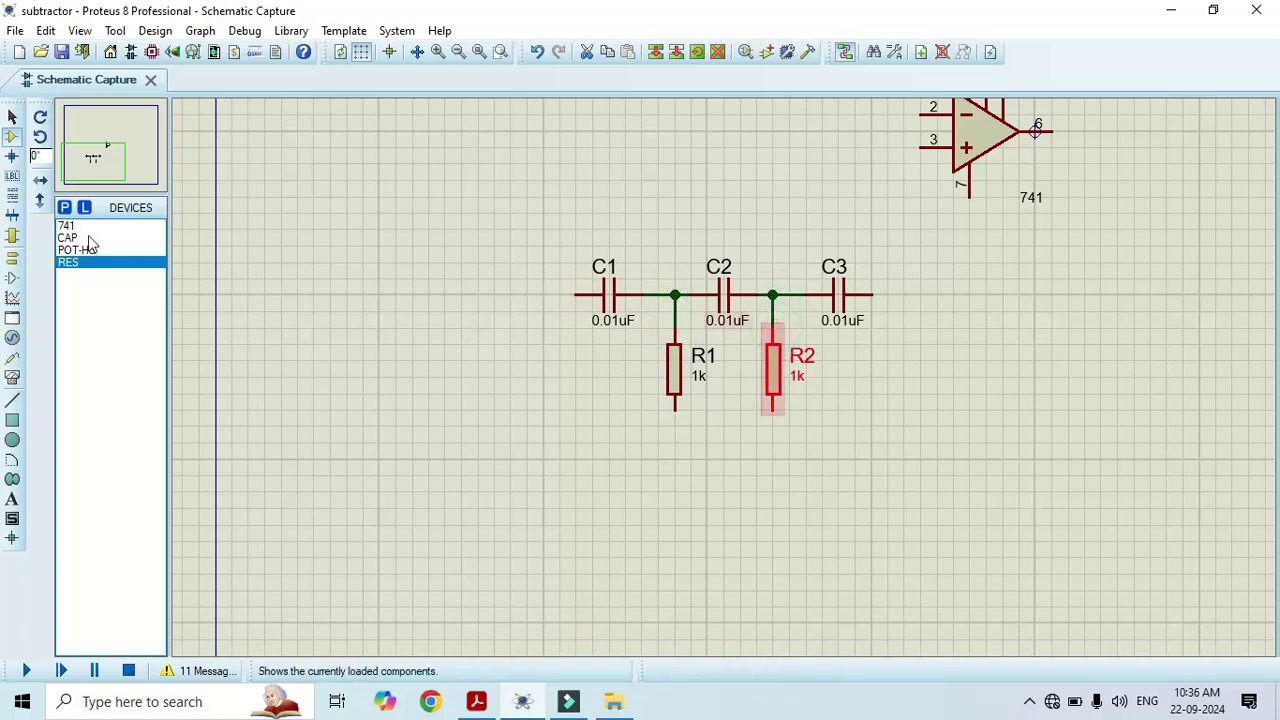
# Step: Place a GROUND terminal directly below each of the resistors R1 and R2
pyautogui.click(14, 257)
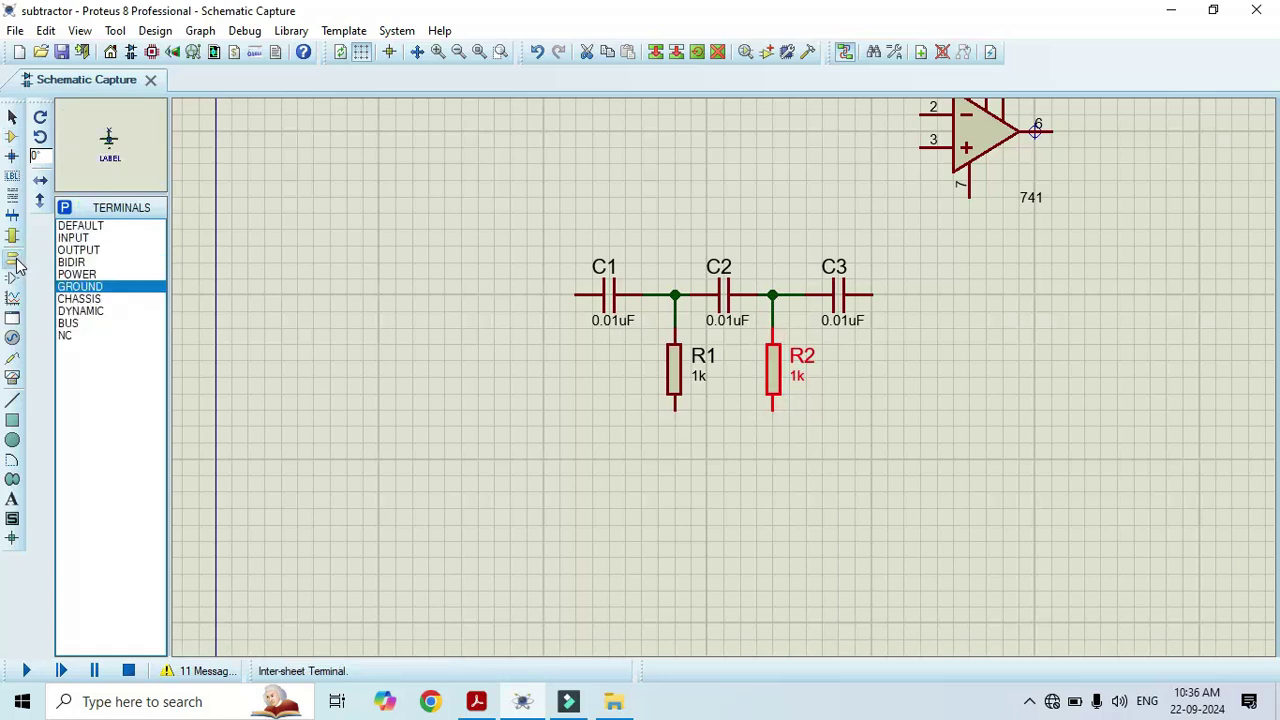
pyautogui.click(243, 263)
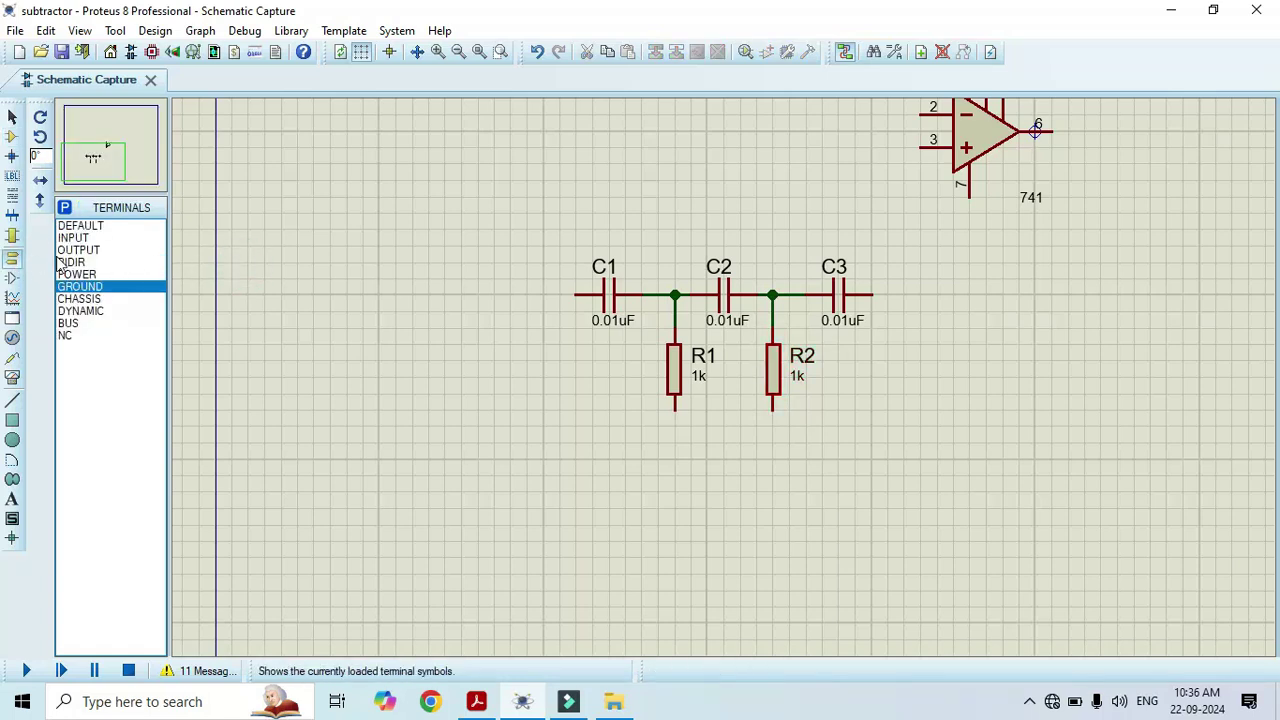
pyautogui.click(12, 257)
pyautogui.click(68, 287)
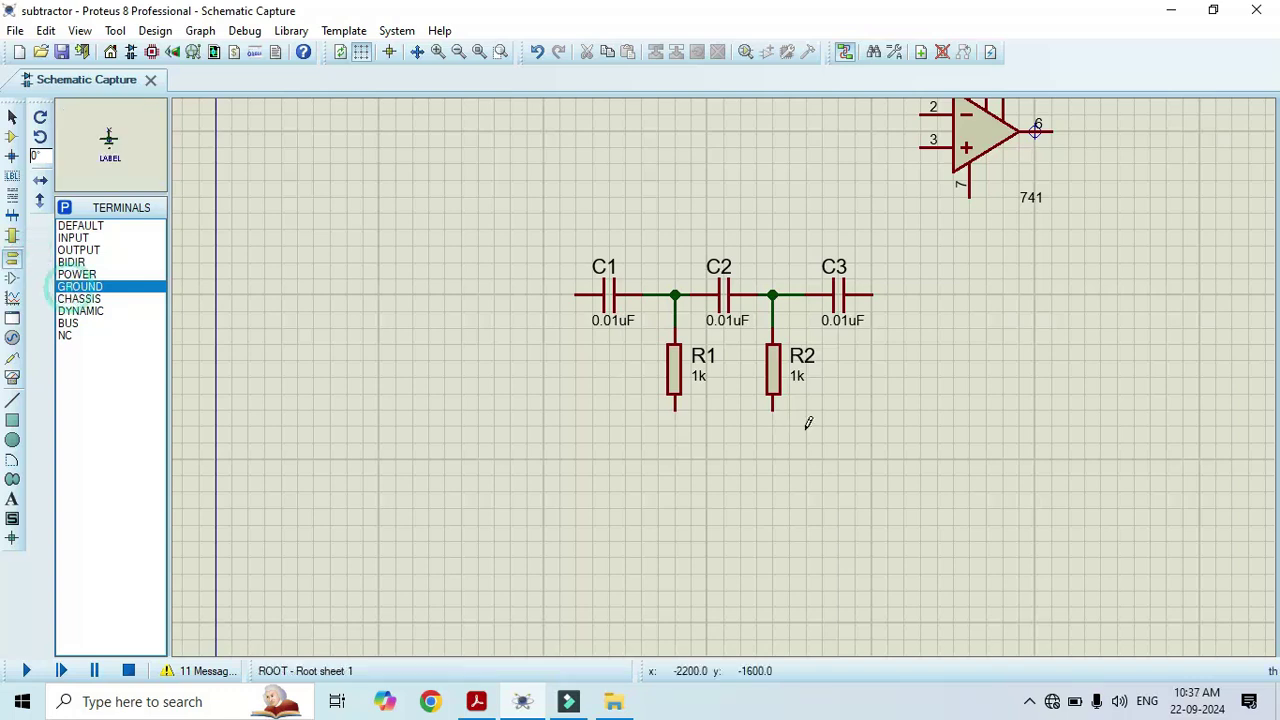
pyautogui.click(674, 458)
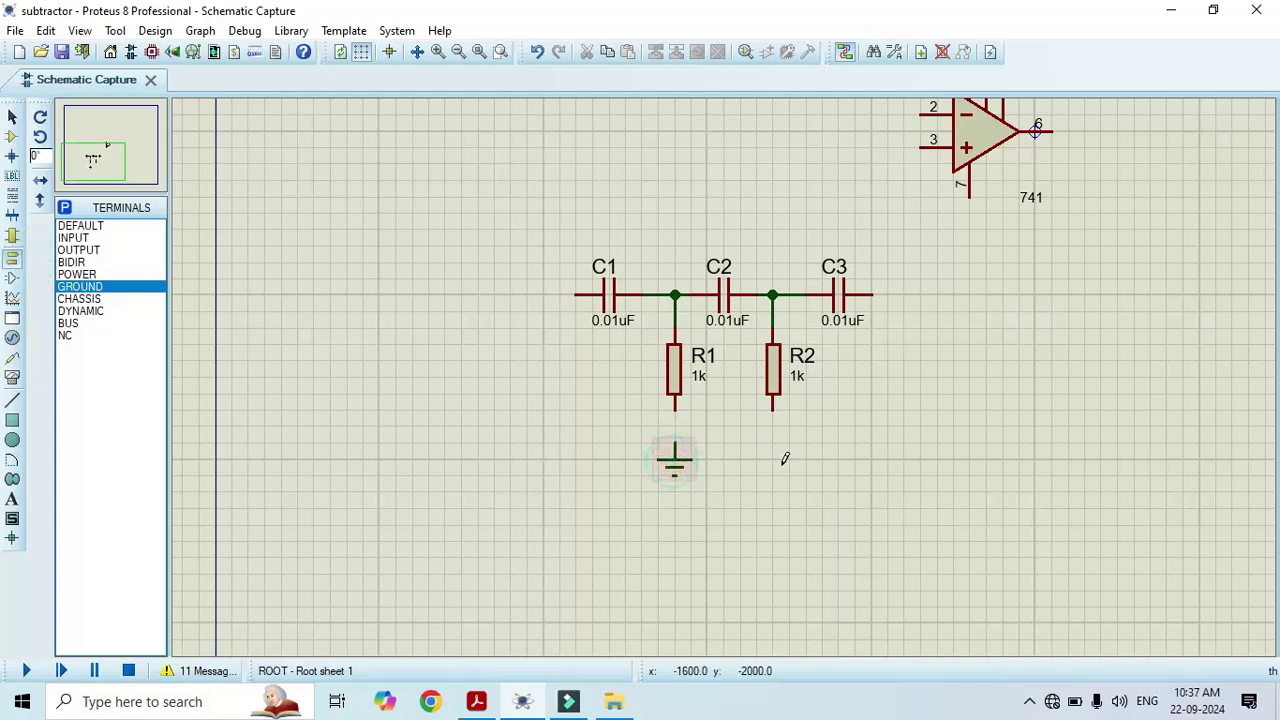
pyautogui.click(772, 460)
# Step: Wire the lower ends of R1 and R2 to the ground terminals beneath them
pyautogui.click(674, 408)
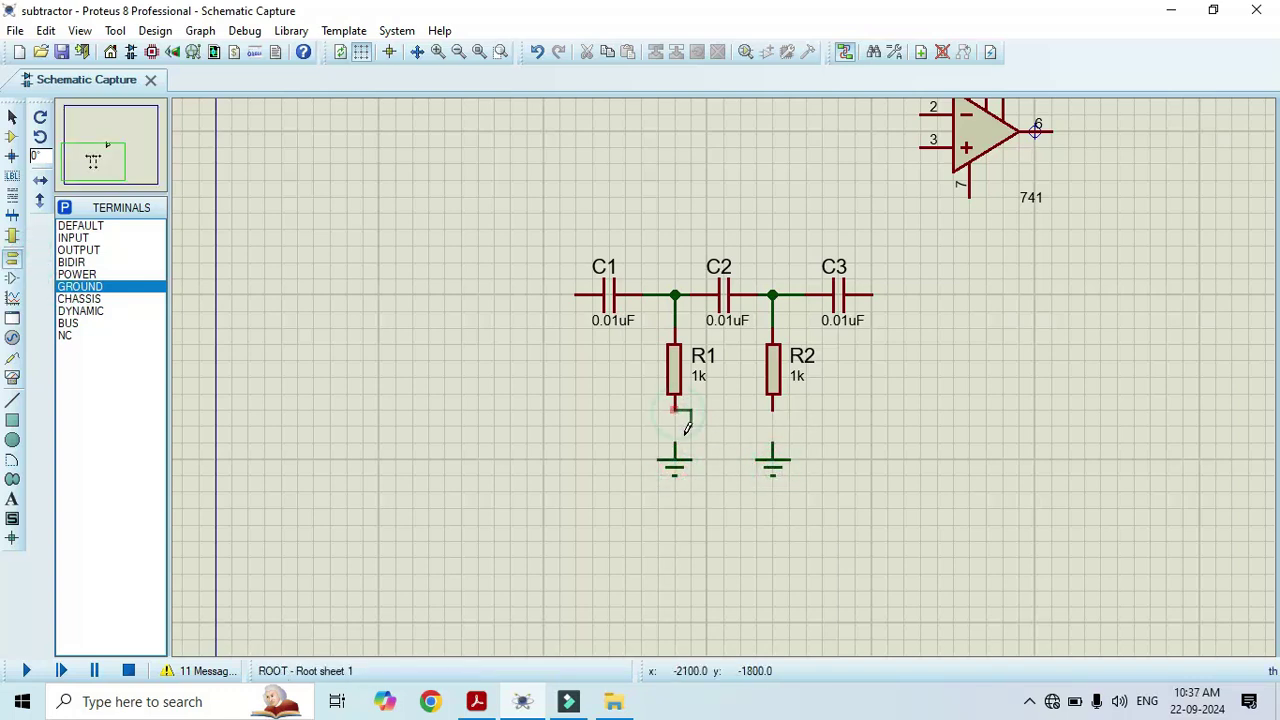
pyautogui.click(674, 446)
pyautogui.click(772, 408)
pyautogui.click(772, 446)
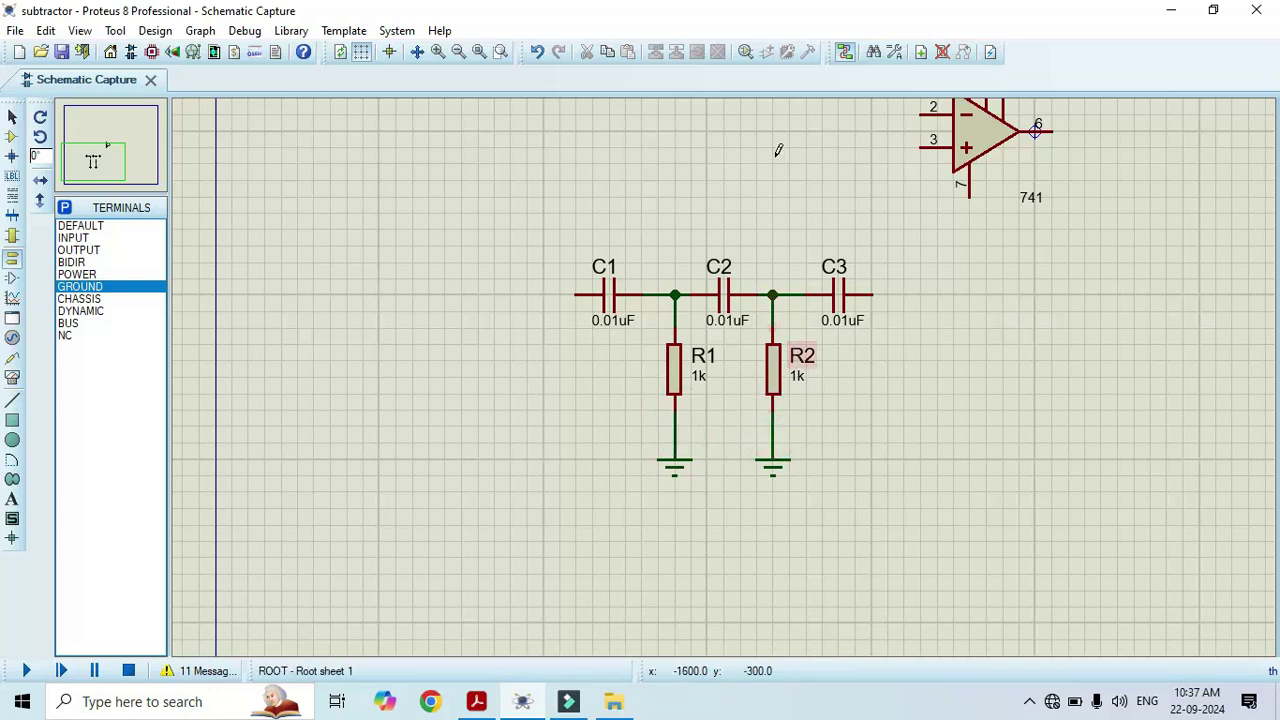
# Step: Place a horizontal RES resistor above C1, level with the op-amp's inverting input pin 2
pyautogui.scroll(-1, 759, 229)
pyautogui.click(108, 162)
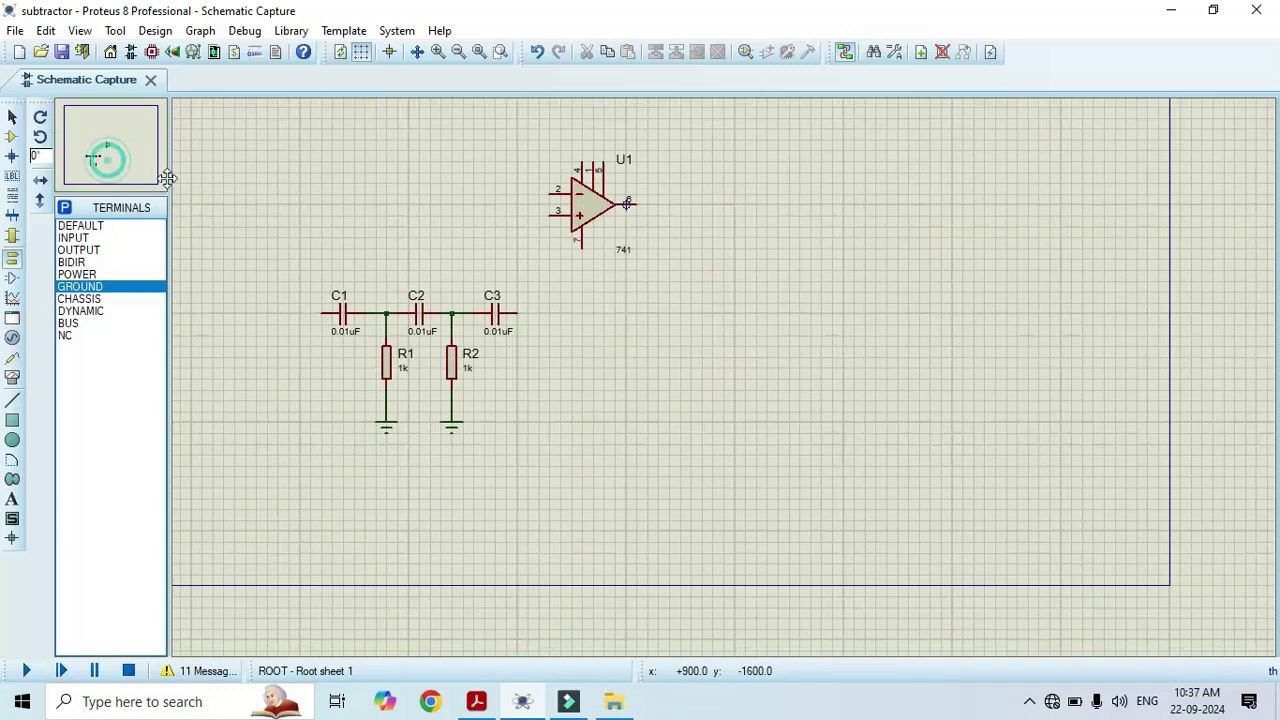
pyautogui.click(97, 170)
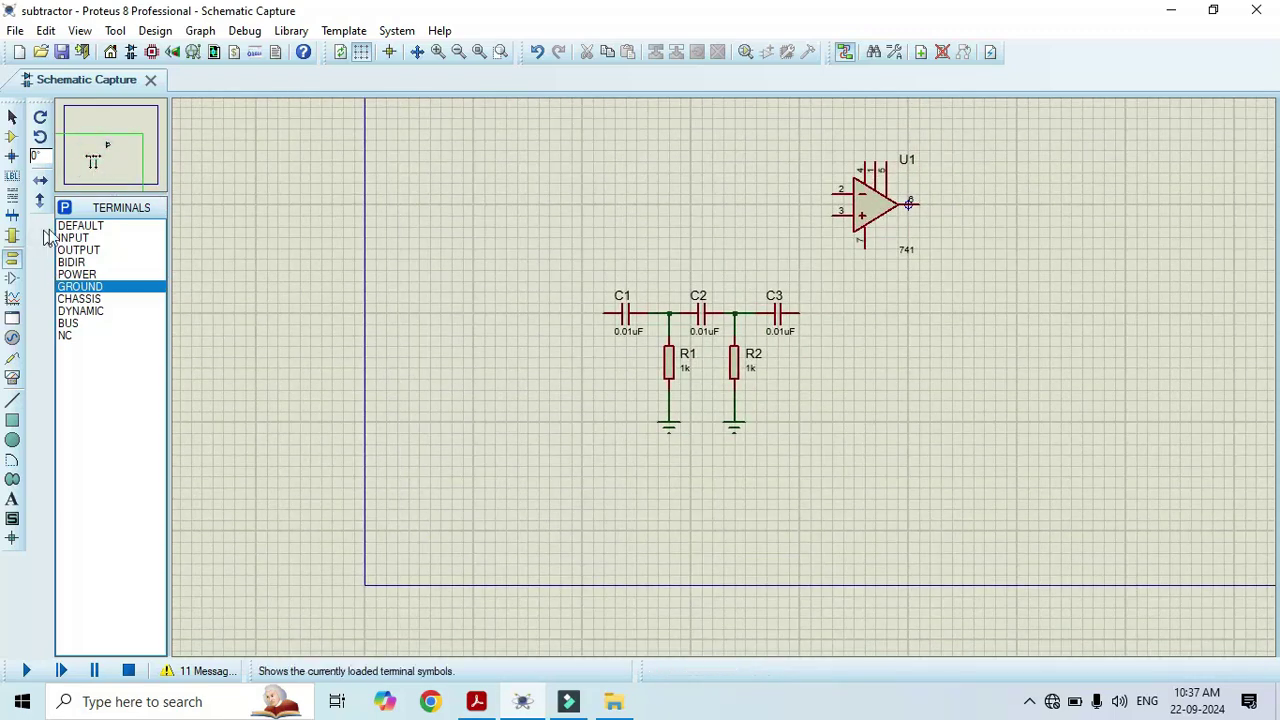
pyautogui.click(64, 209)
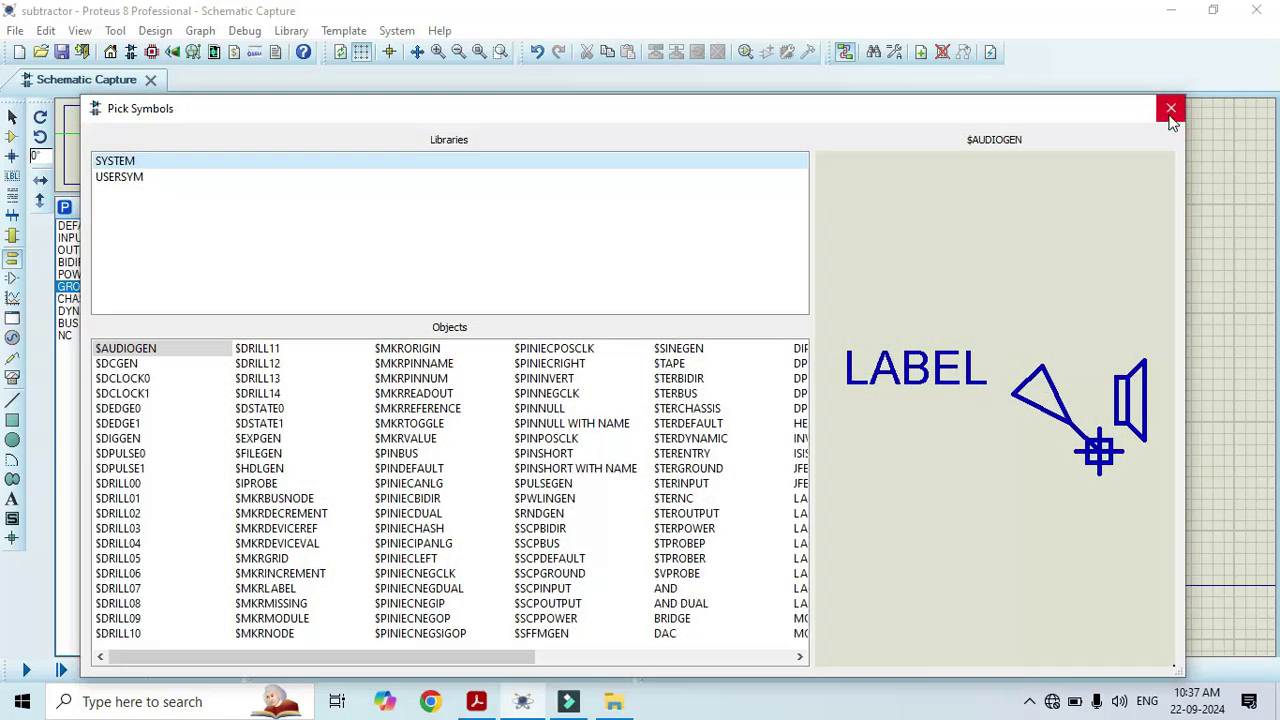
pyautogui.click(1171, 108)
pyautogui.click(12, 135)
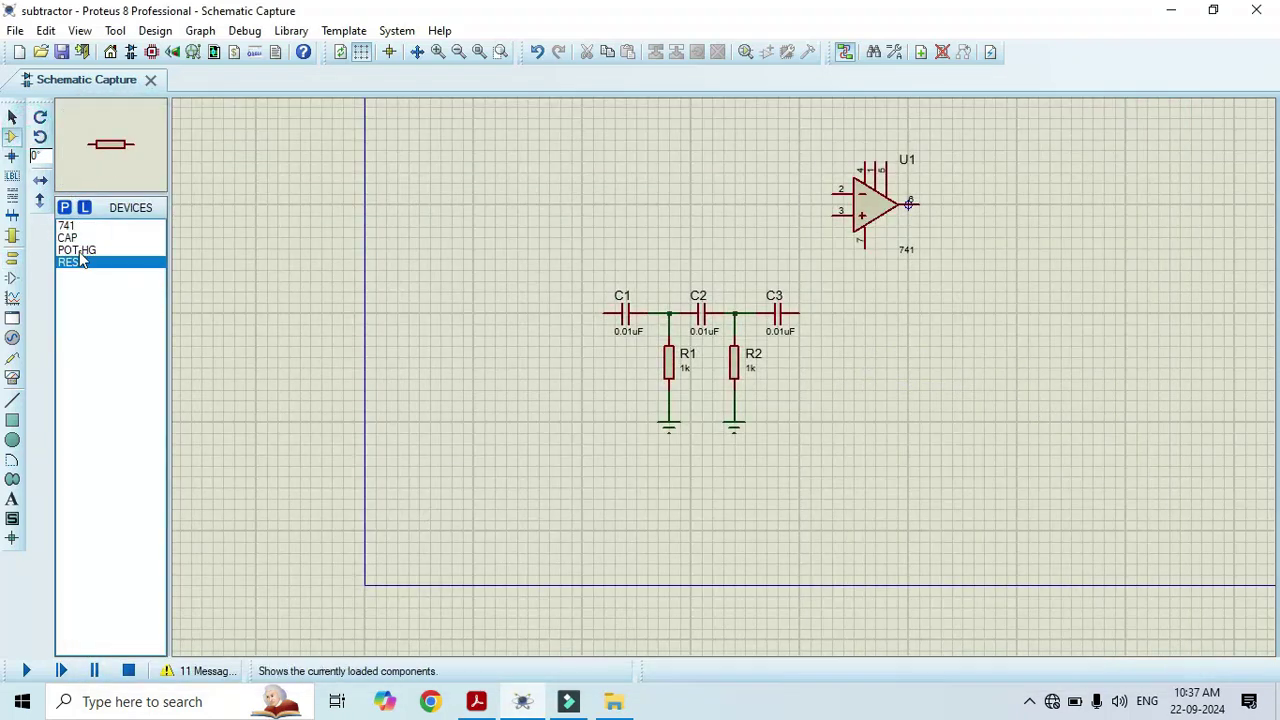
pyautogui.click(628, 204)
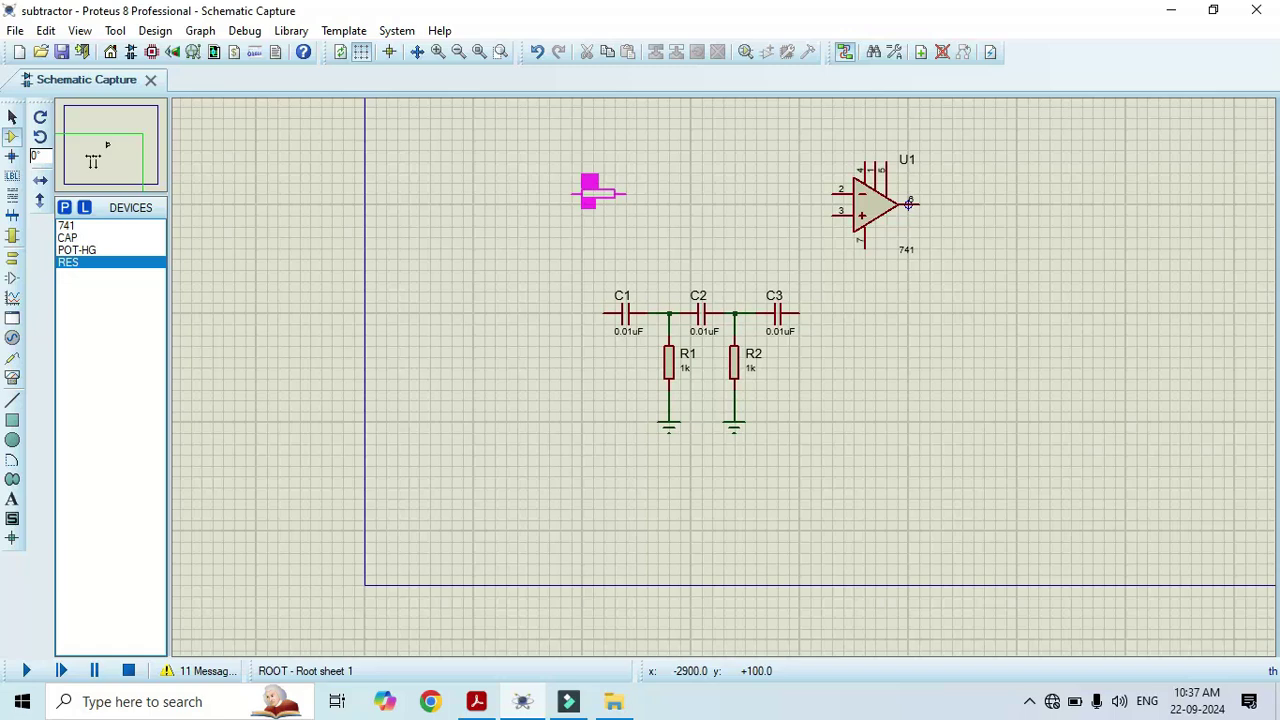
pyautogui.click(600, 193)
# Step: Wire R3 between op-amp pin 2 and the free end of C1, and connect C3's free end to output pin 6
pyautogui.click(626, 194)
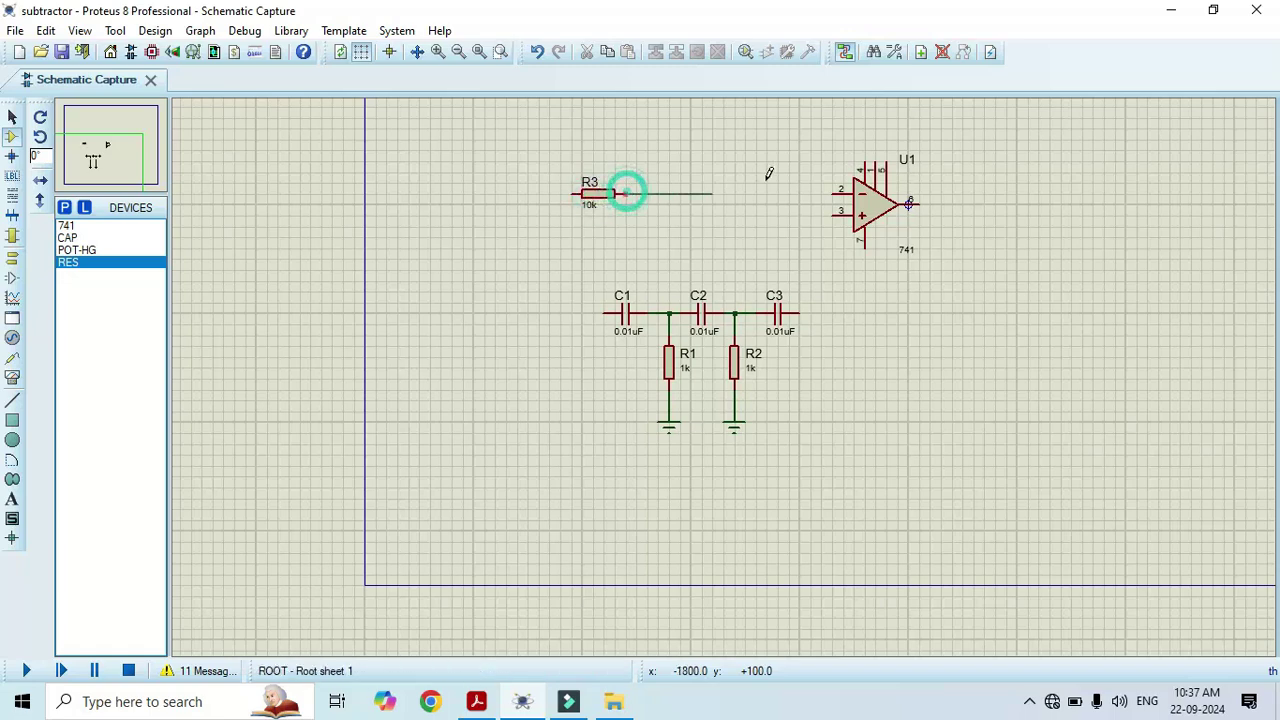
pyautogui.click(836, 193)
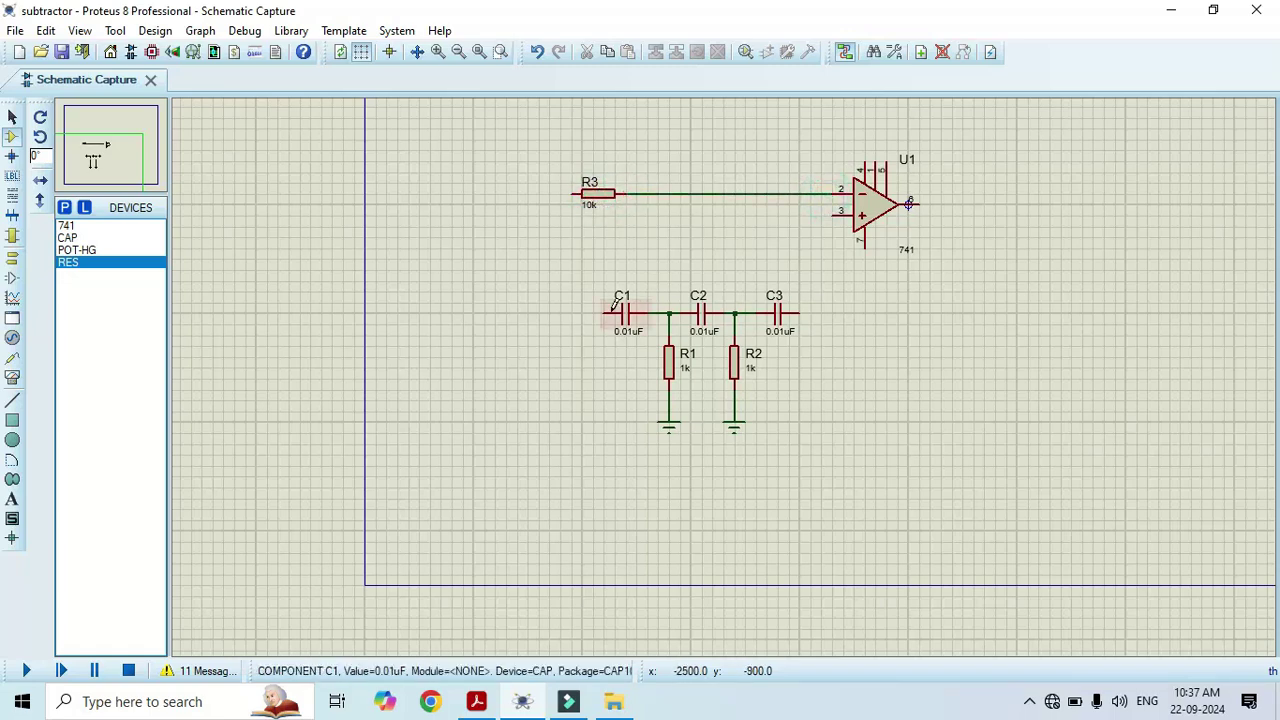
pyautogui.click(604, 313)
pyautogui.click(572, 193)
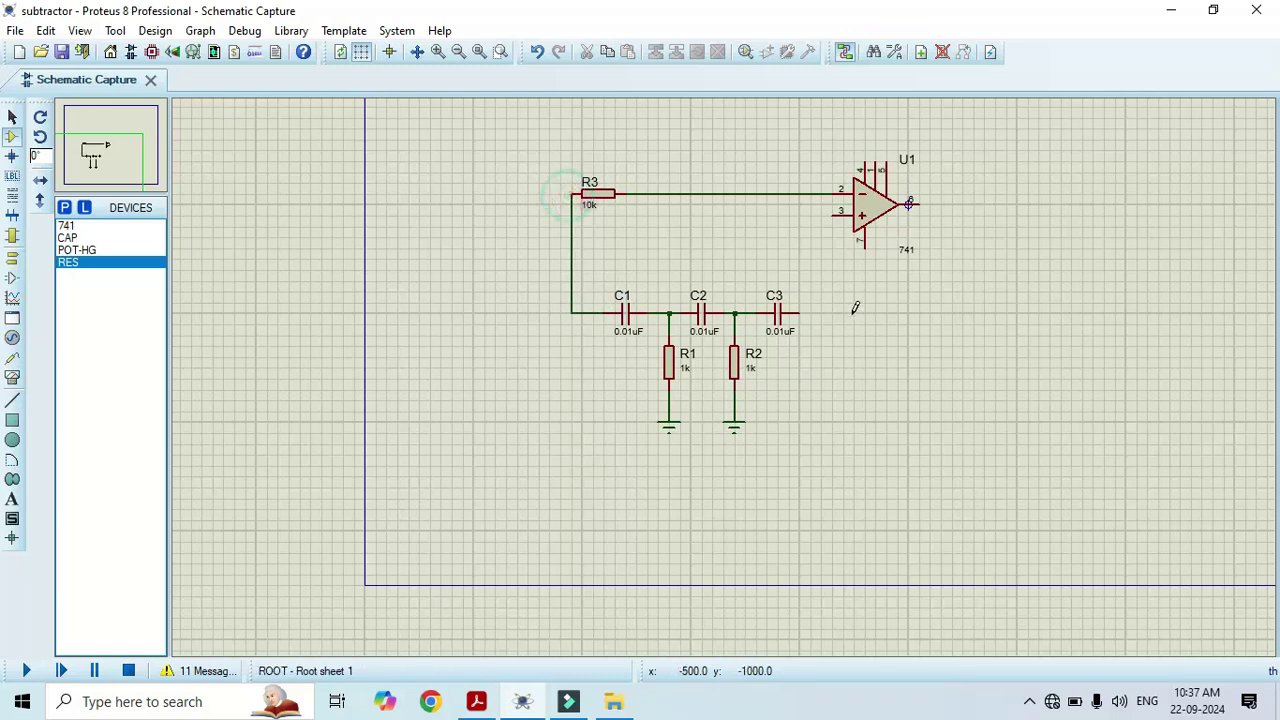
pyautogui.click(797, 310)
pyautogui.click(910, 203)
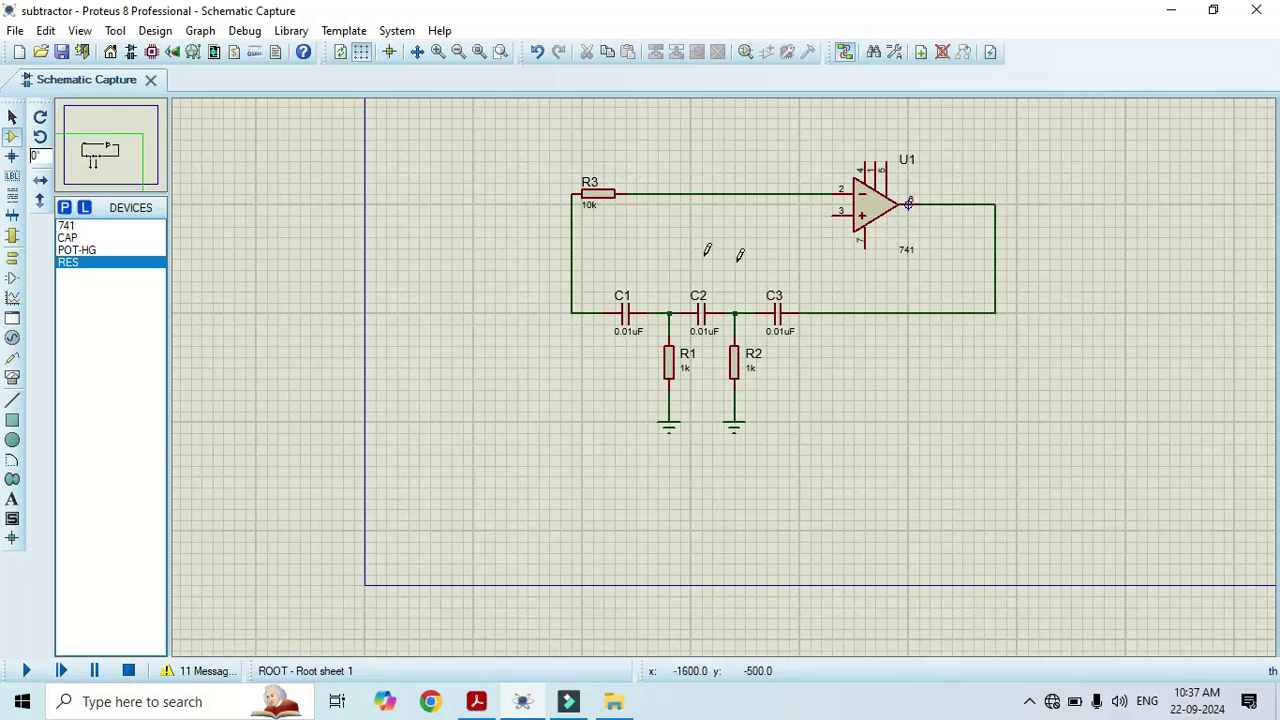
# Step: Compare the circuit with the reference PDF and set R3's value to 1k in the Proteus schematic
pyautogui.click(486, 703)
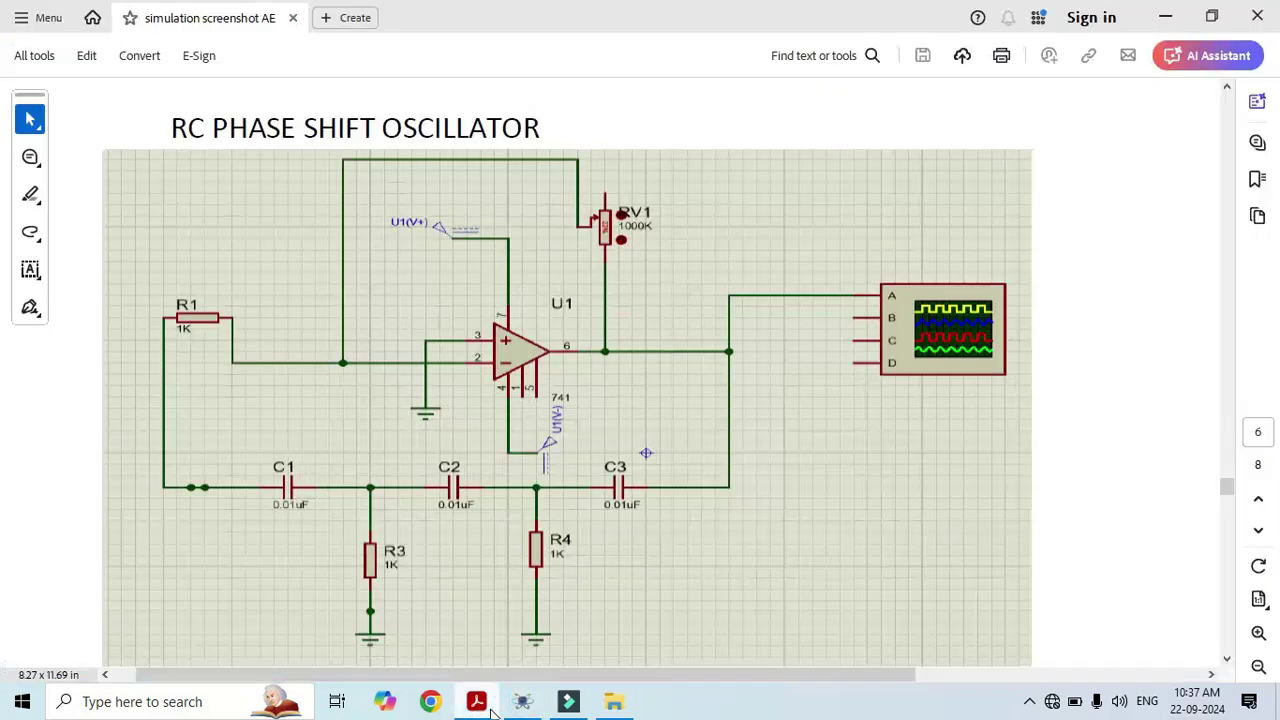
pyautogui.click(478, 703)
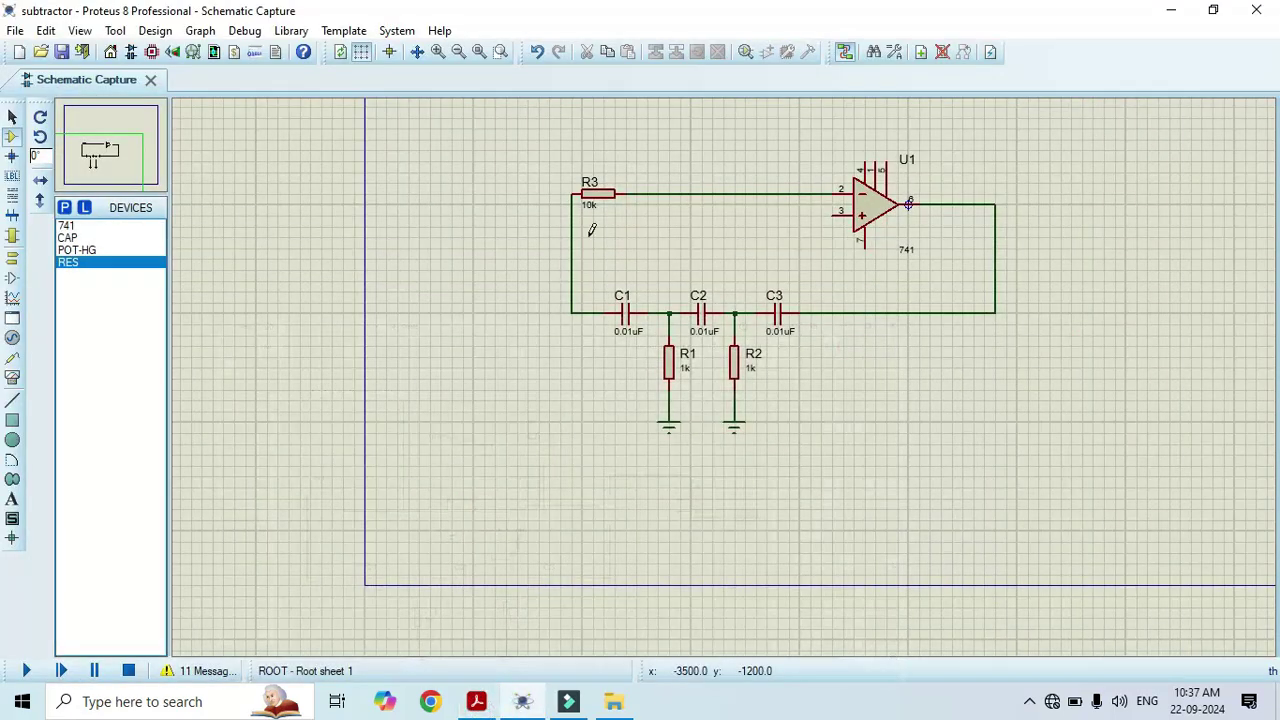
pyautogui.click(594, 207)
pyautogui.click(594, 207)
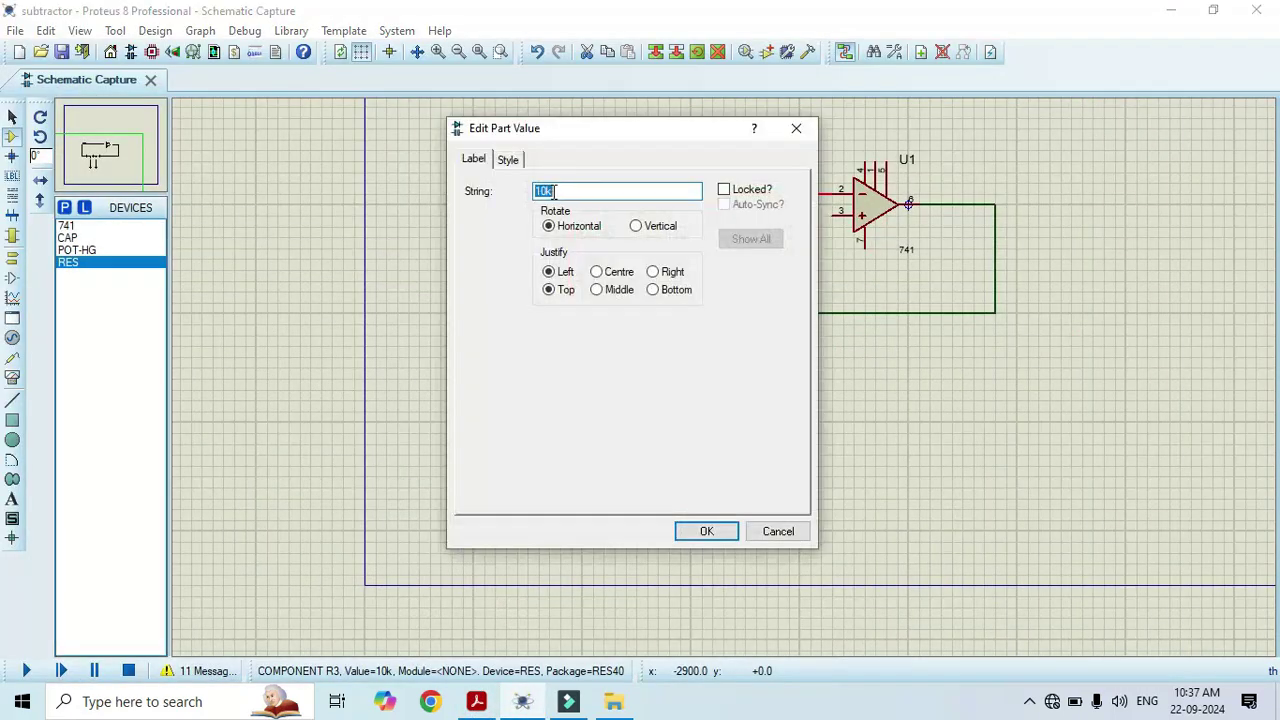
pyautogui.click(547, 191)
pyautogui.click(706, 531)
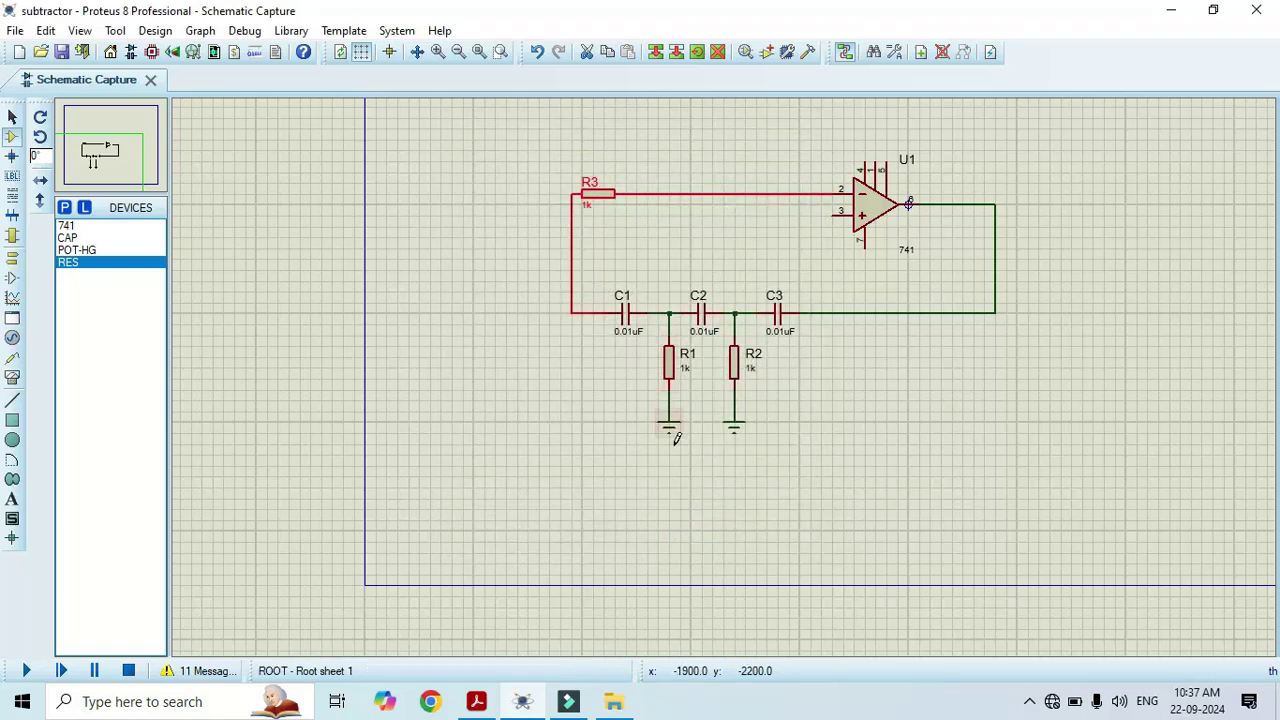
# Step: Place a ground terminal beside the op-amp's non-inverting input and wire it to pin 3
pyautogui.click(12, 256)
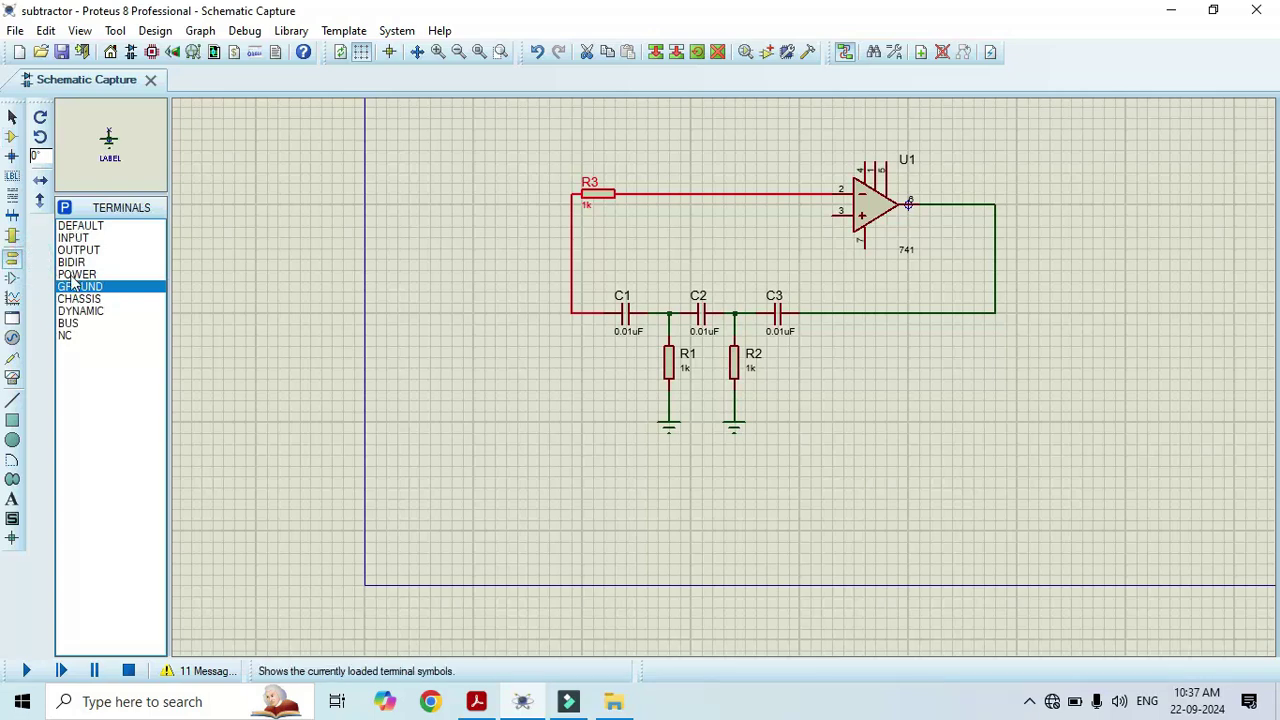
pyautogui.scroll(1, 819, 240)
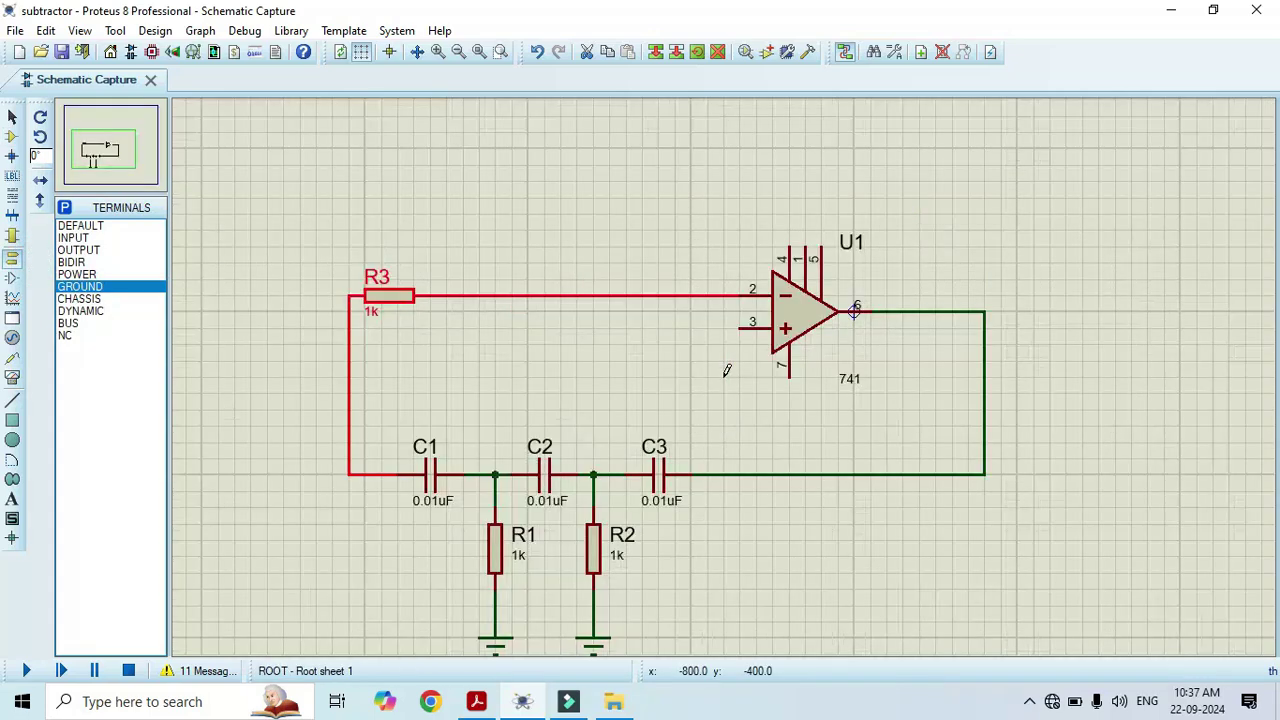
pyautogui.click(690, 352)
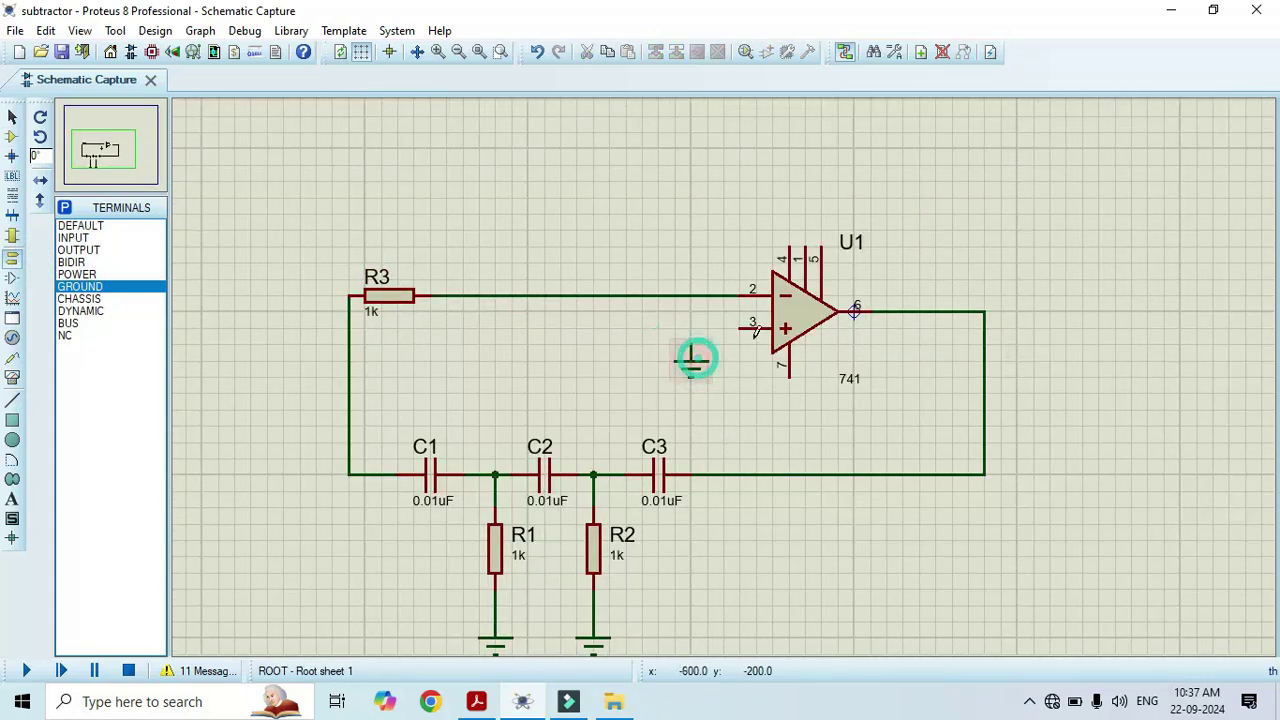
pyautogui.click(745, 322)
pyautogui.click(690, 352)
# Step: Place a POT-HG potentiometer above the op-amp and rotate it clockwise so its wiper points down
pyautogui.click(12, 136)
pyautogui.click(70, 250)
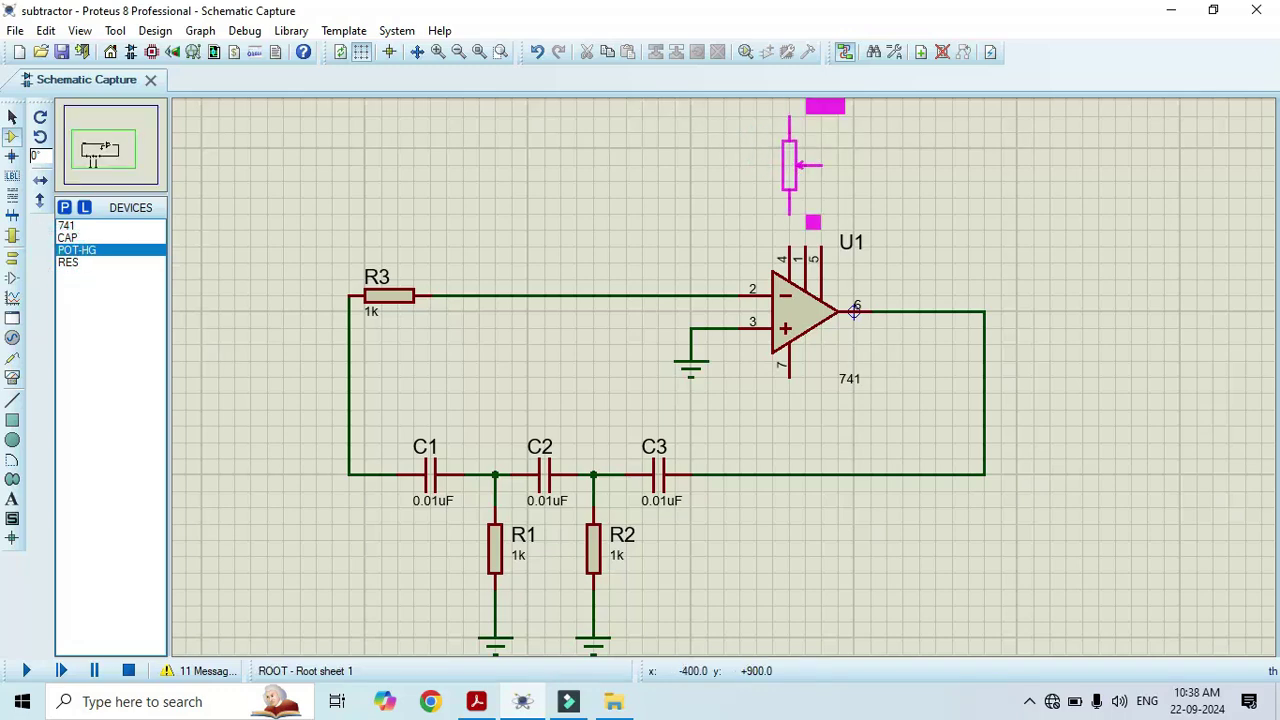
pyautogui.click(804, 145)
pyautogui.rightClick(810, 155)
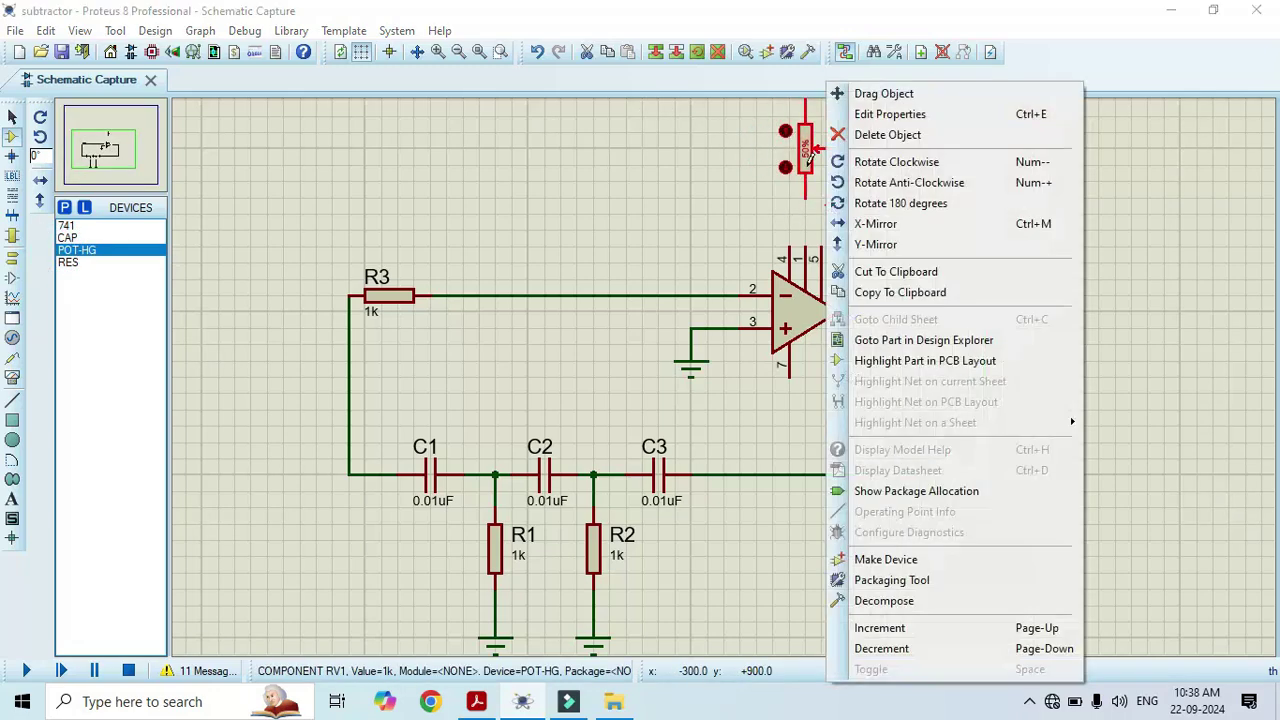
pyautogui.click(880, 161)
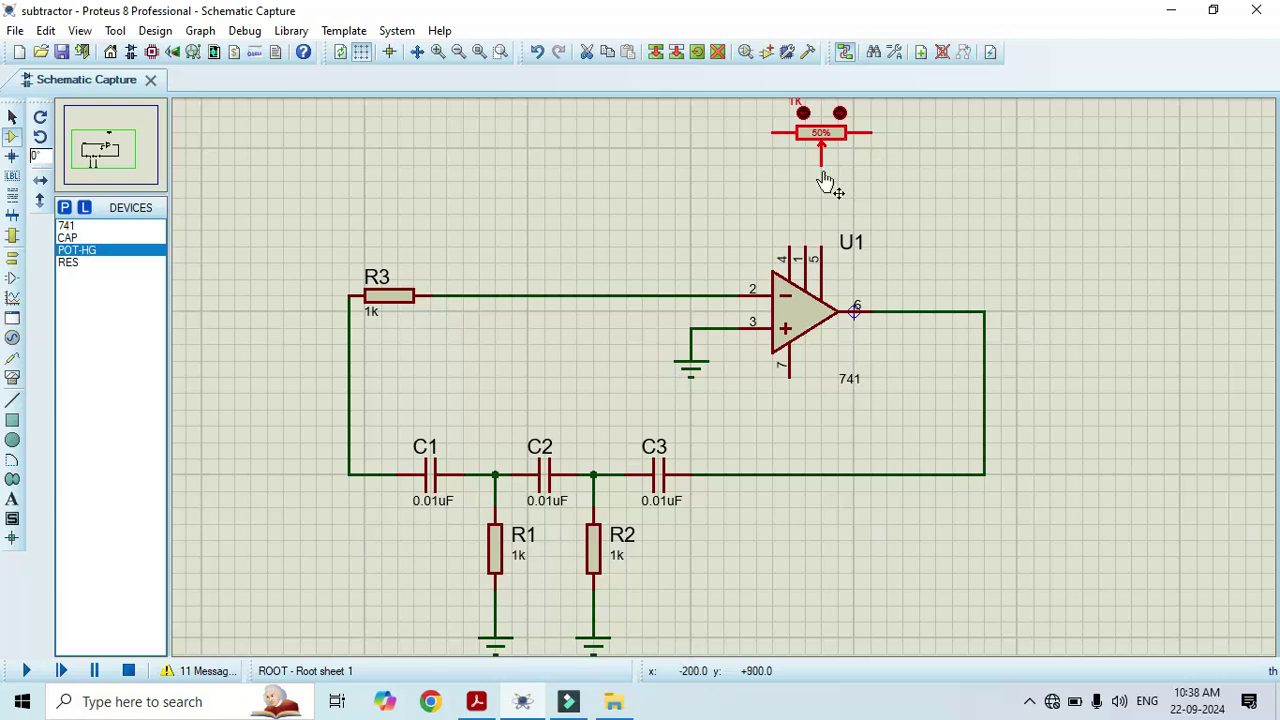
# Step: Check the reference PDF while wiring the potentiometer's wiper to the R3–pin 2 wire and its right end to the op-amp output wire
pyautogui.click(510, 295)
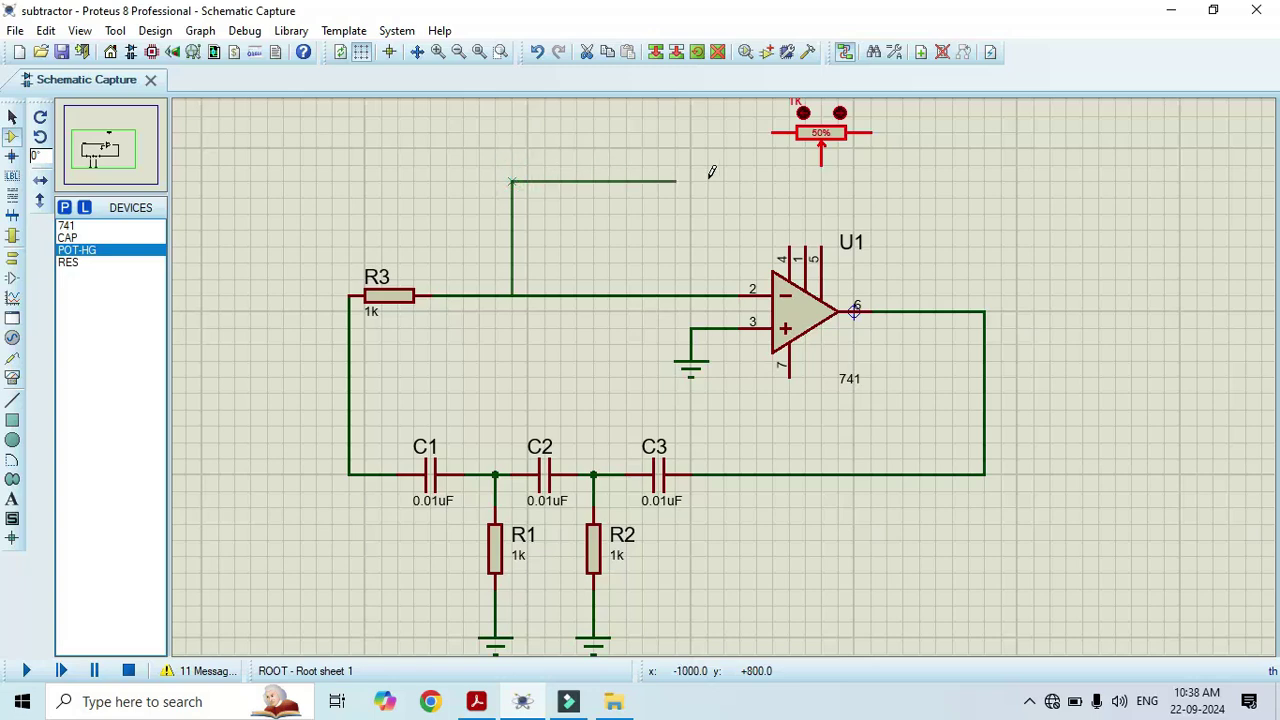
pyautogui.click(822, 167)
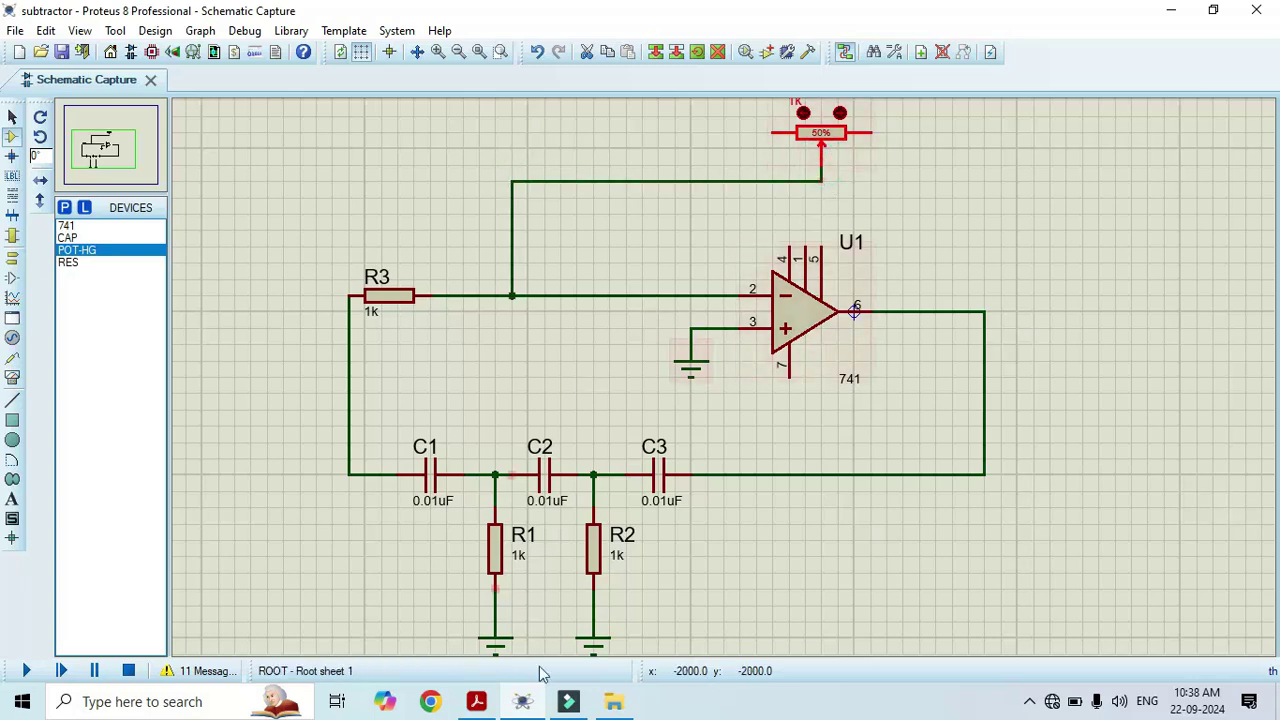
pyautogui.click(486, 705)
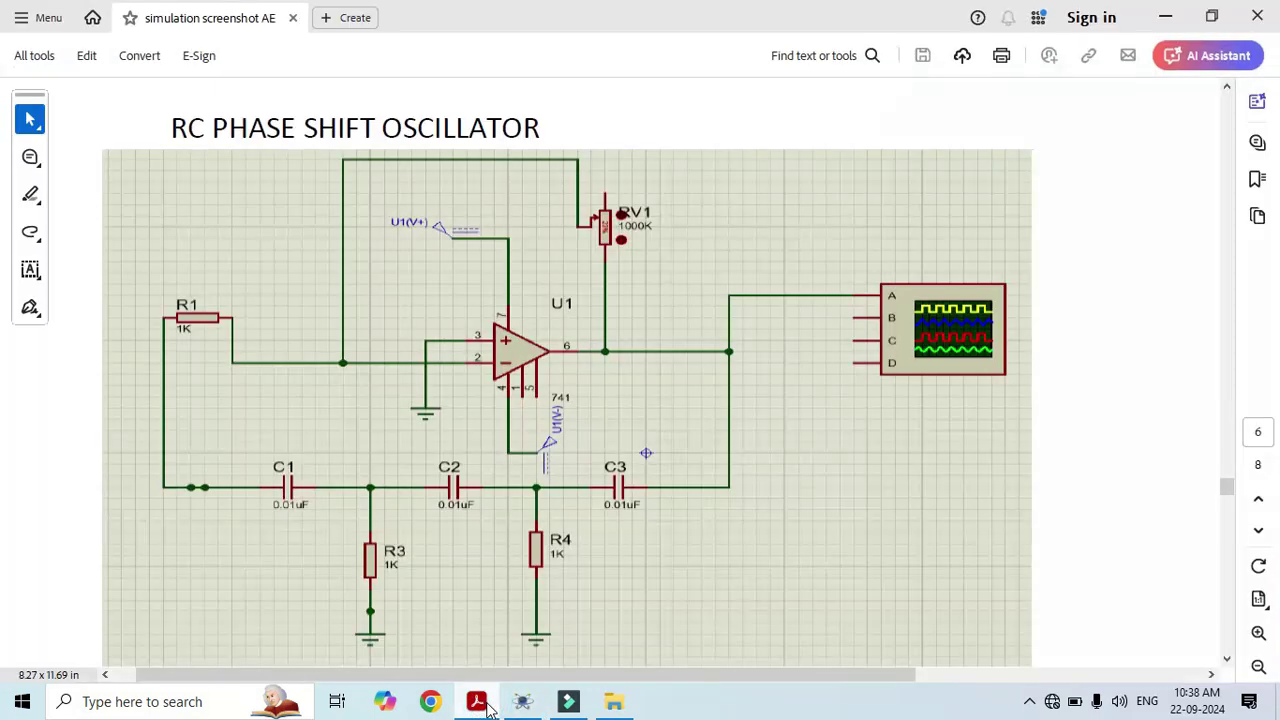
pyautogui.click(478, 703)
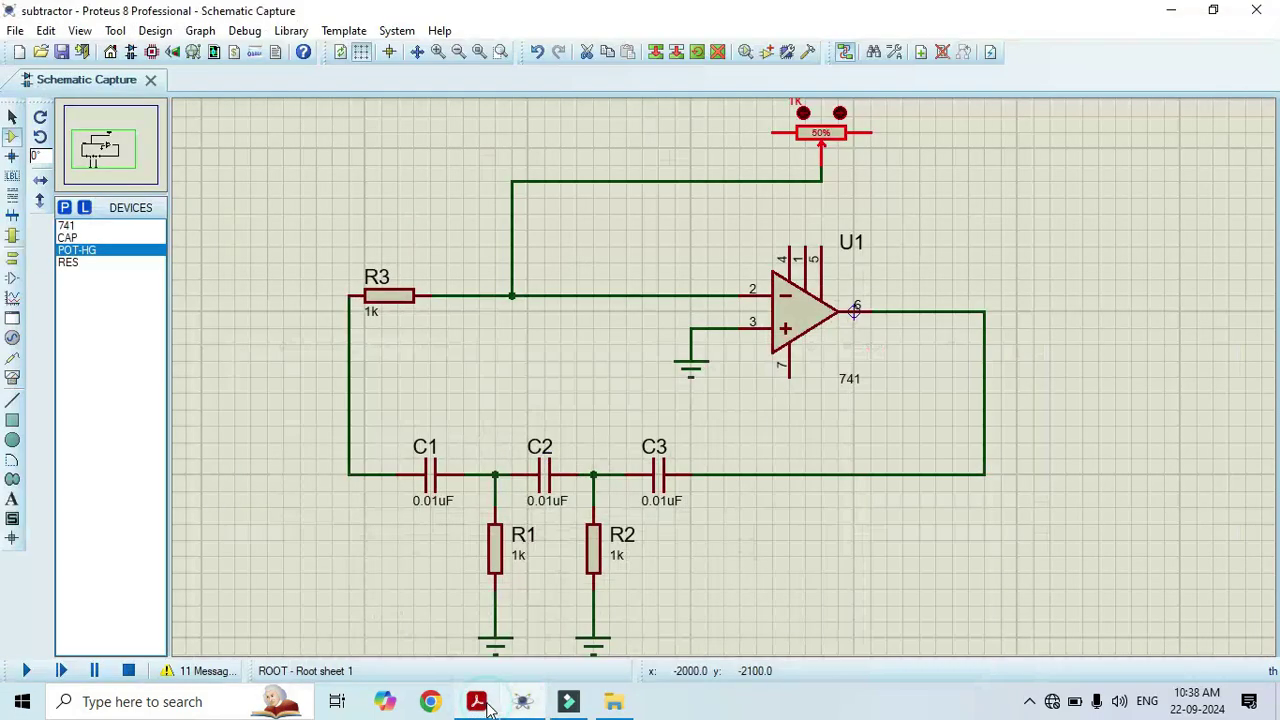
pyautogui.click(874, 136)
pyautogui.click(920, 312)
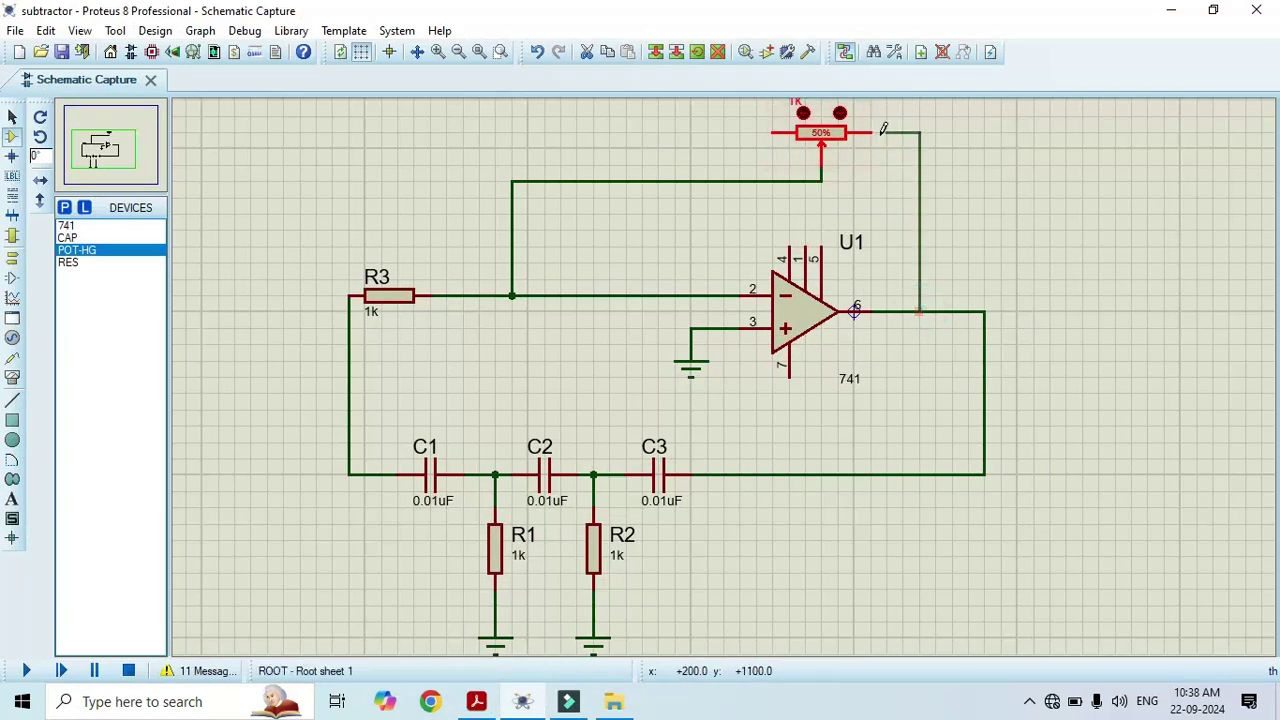
pyautogui.click(874, 133)
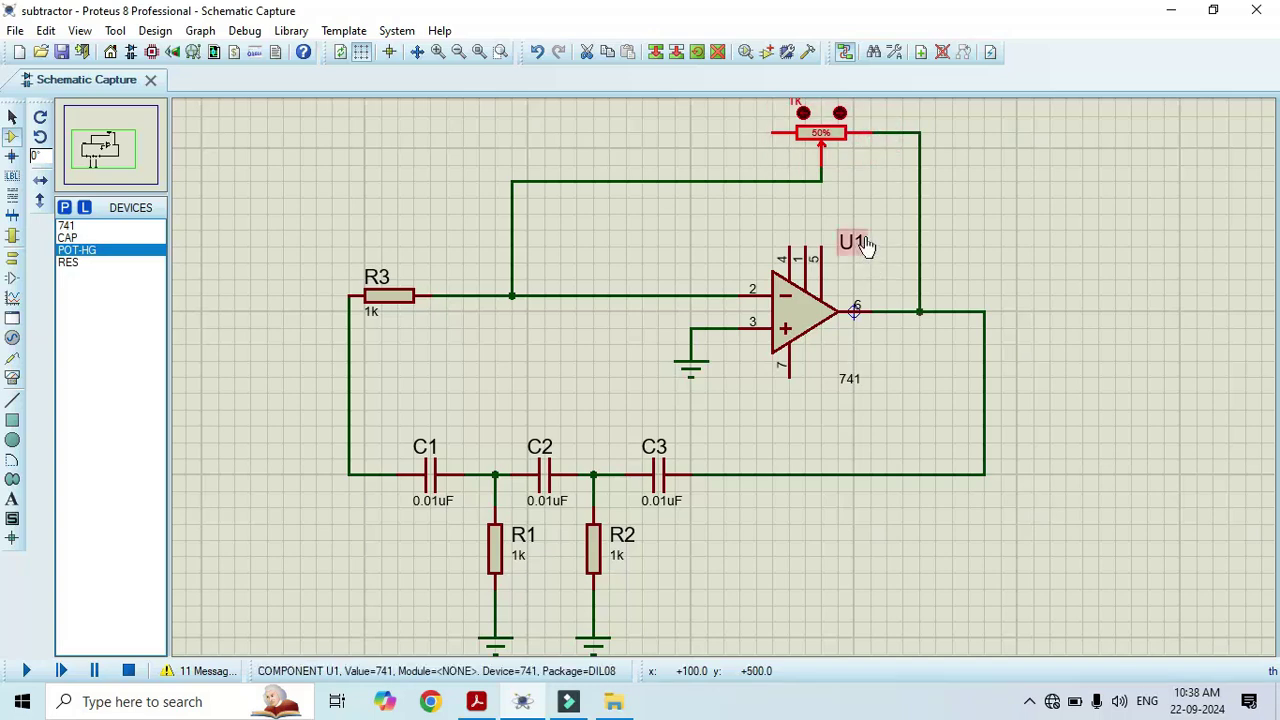
# Step: Set the value of potentiometer RV1 to 1000k
pyautogui.scroll(-3, 790, 325)
pyautogui.scroll(4, 727, 370)
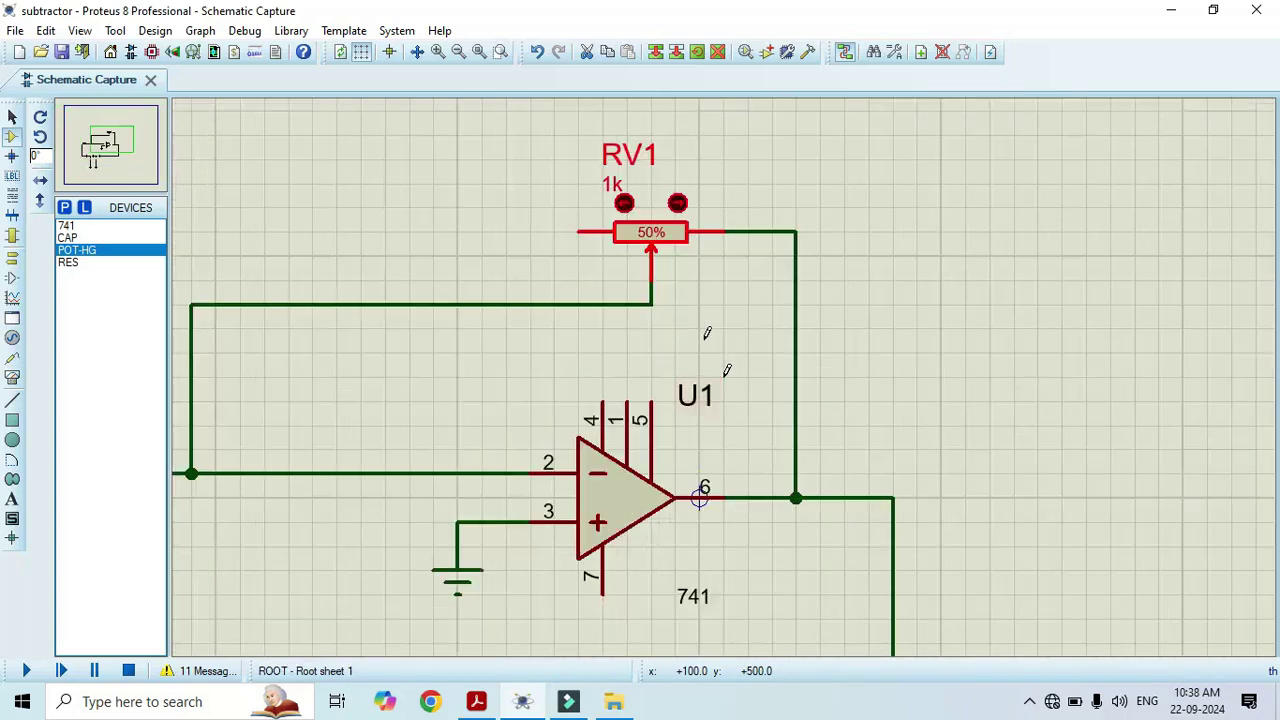
pyautogui.doubleClick(611, 184)
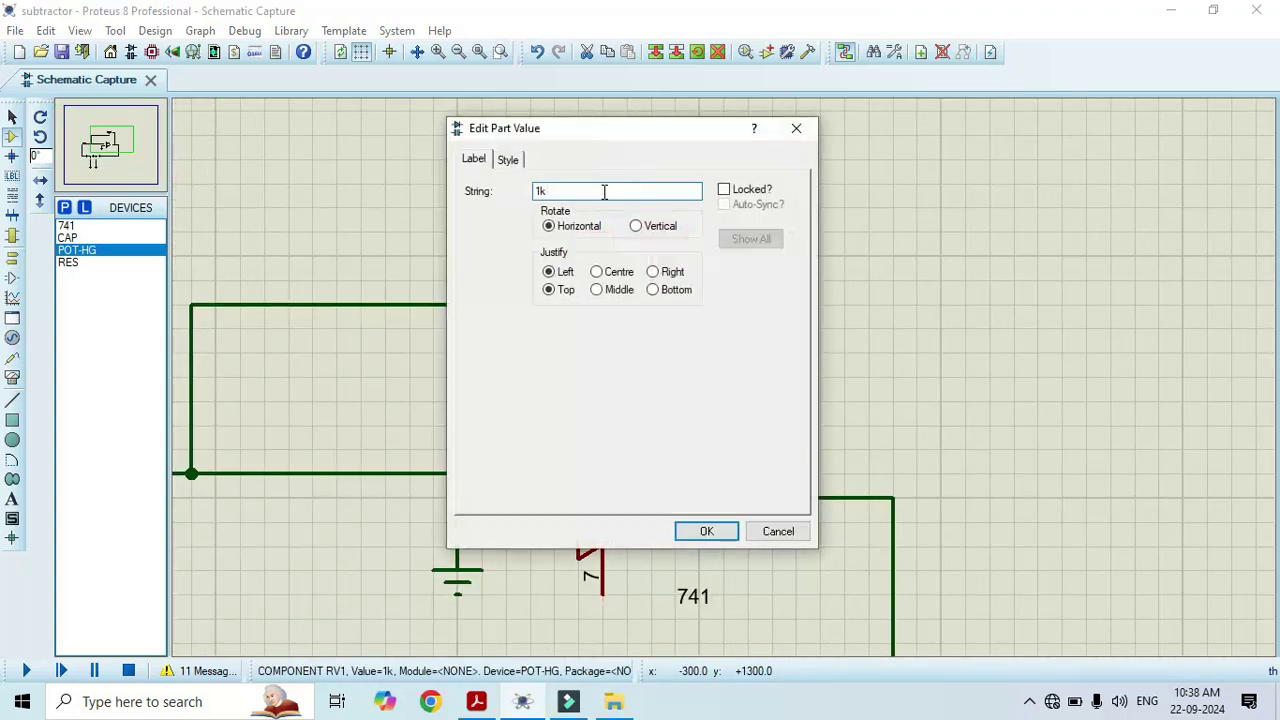
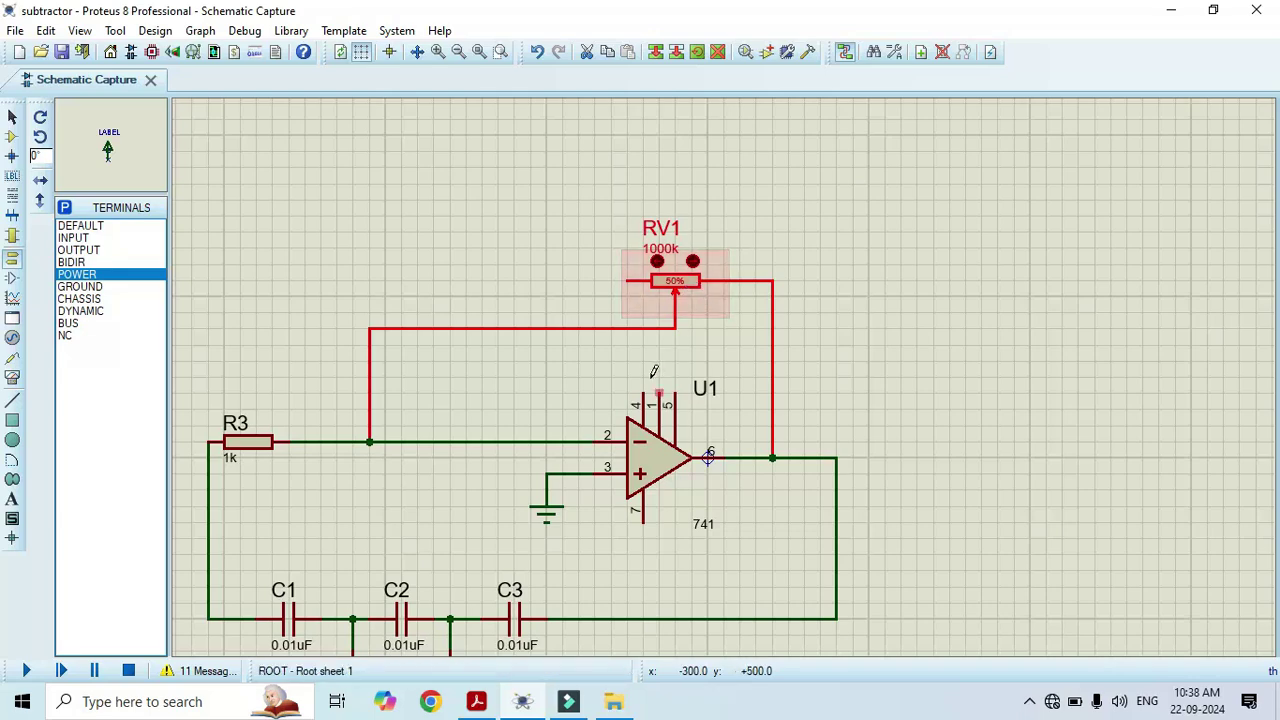
# Step: Place two POWER terminals, one below op-amp pin 7 and one to the upper left of pin 4
pyautogui.scroll(-1, 660, 495)
pyautogui.scroll(-1, 713, 430)
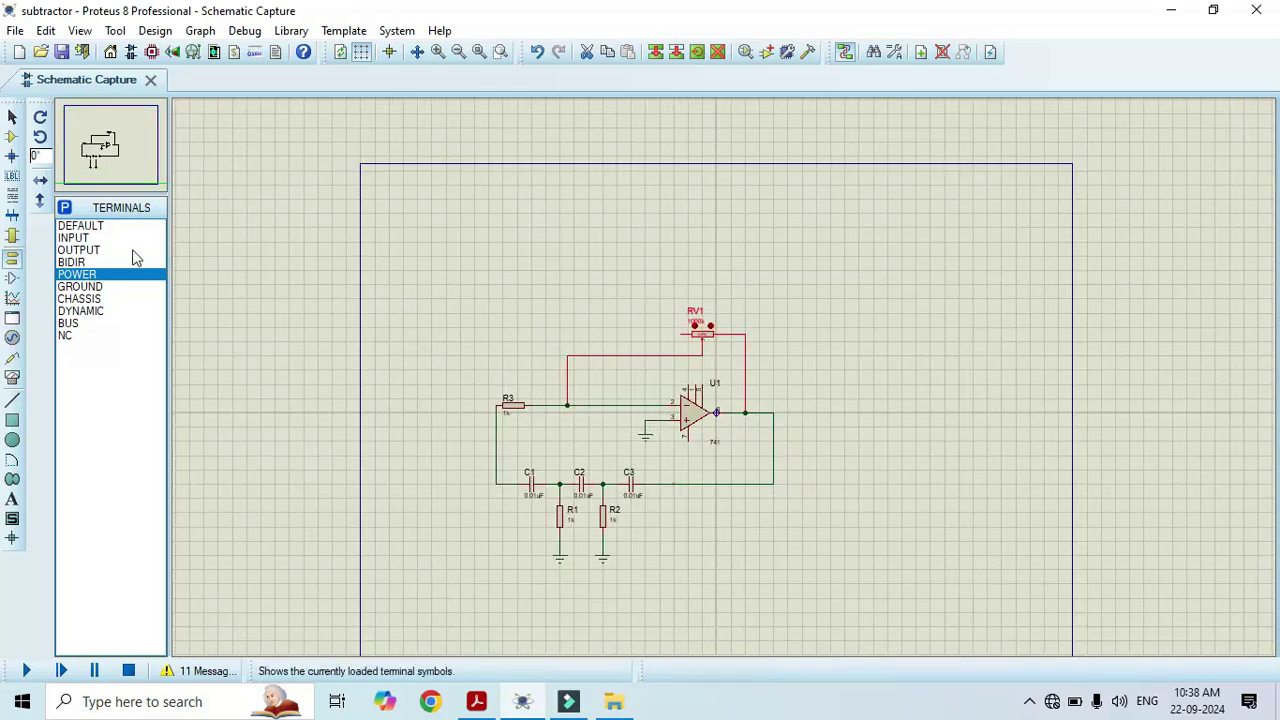
pyautogui.click(100, 145)
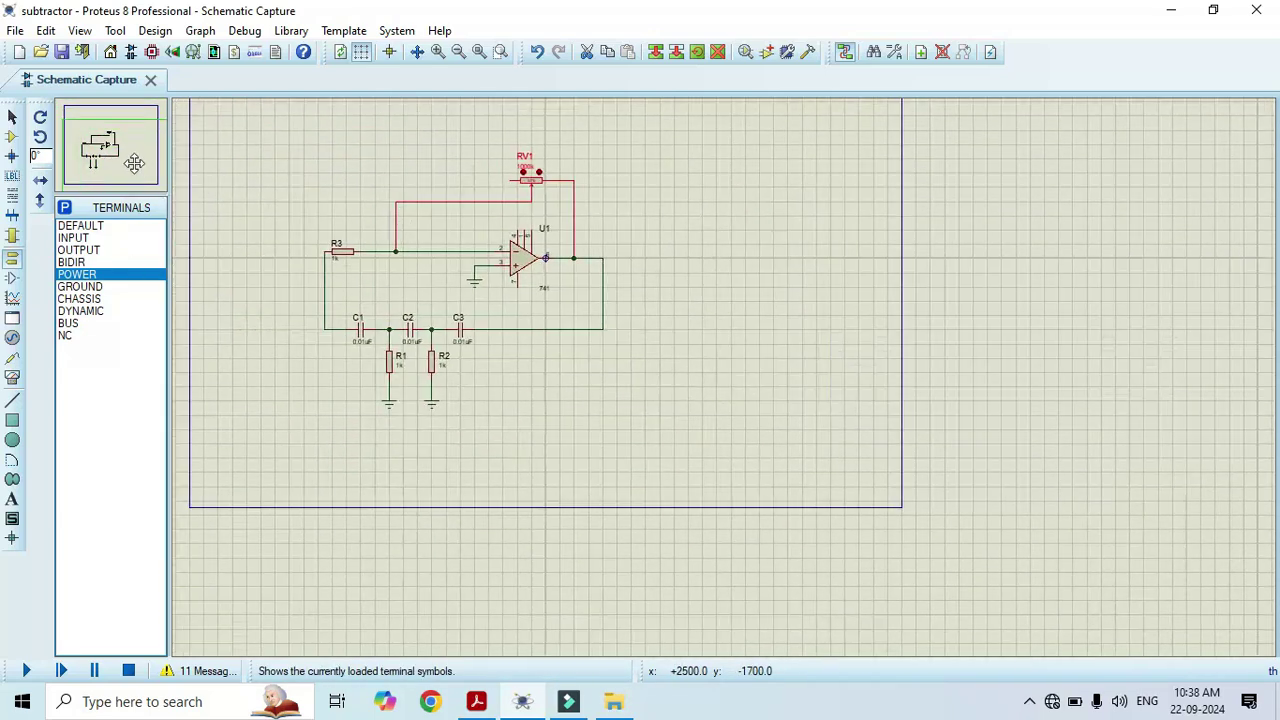
pyautogui.click(128, 166)
pyautogui.scroll(1, 506, 331)
pyautogui.scroll(1, 724, 388)
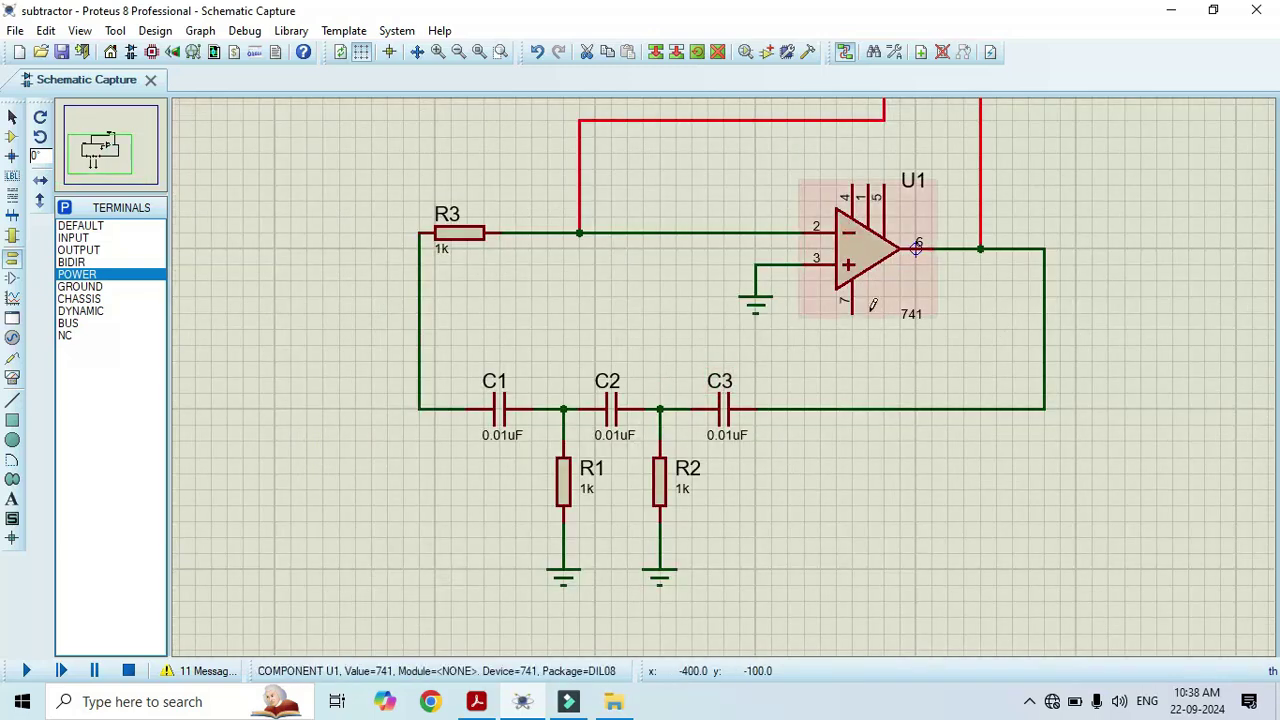
pyautogui.click(851, 355)
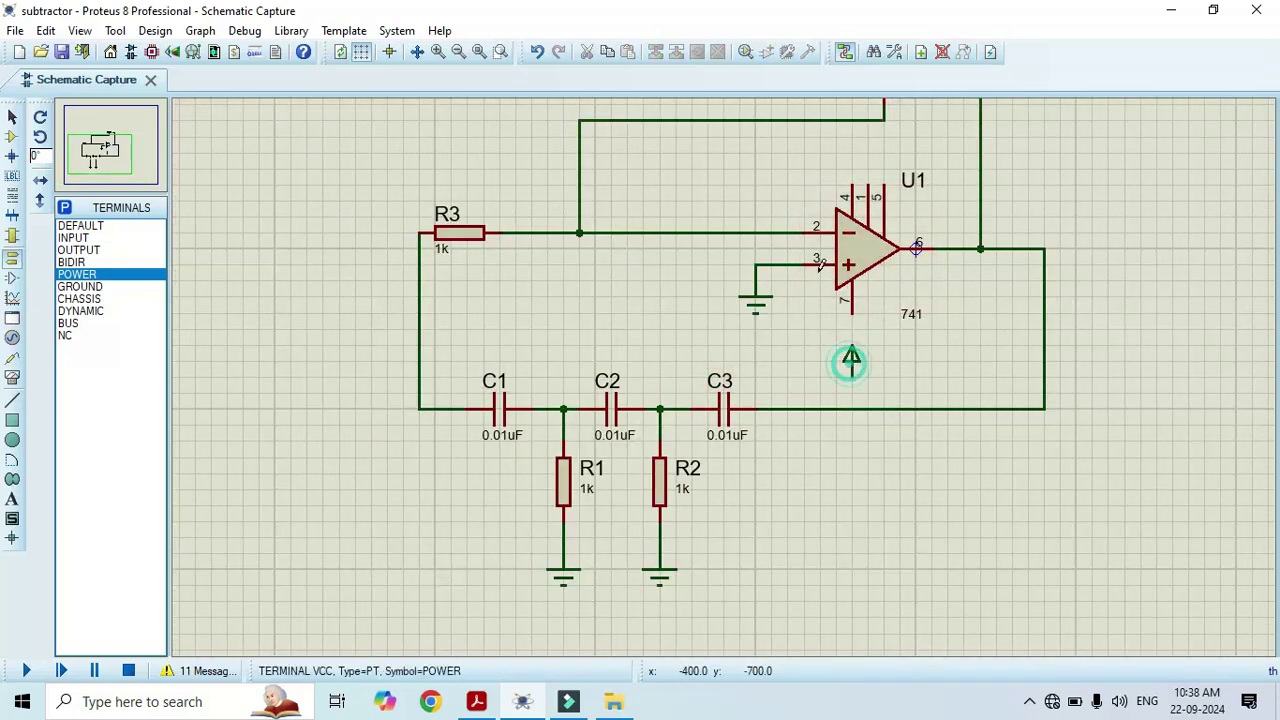
pyautogui.click(740, 167)
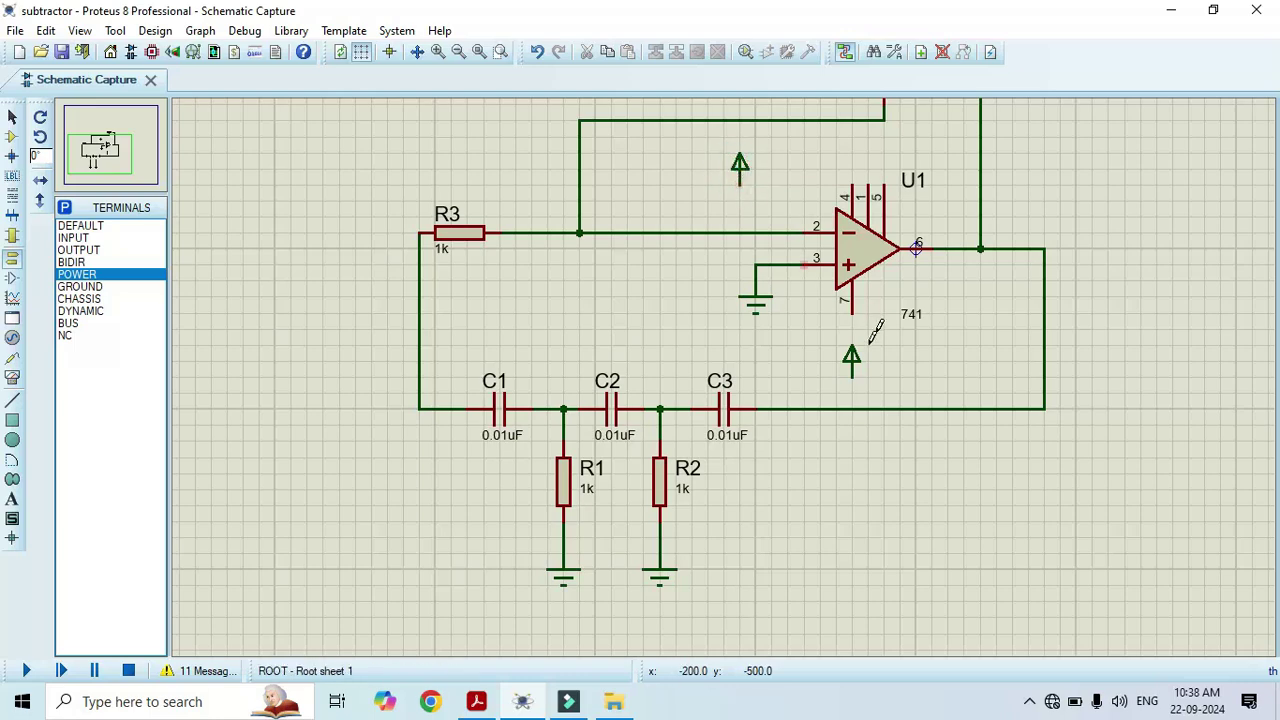
# Step: Y-mirror the lower power terminal and wire it to pin 7, and wire pin 4 to the upper power terminal
pyautogui.rightClick(858, 350)
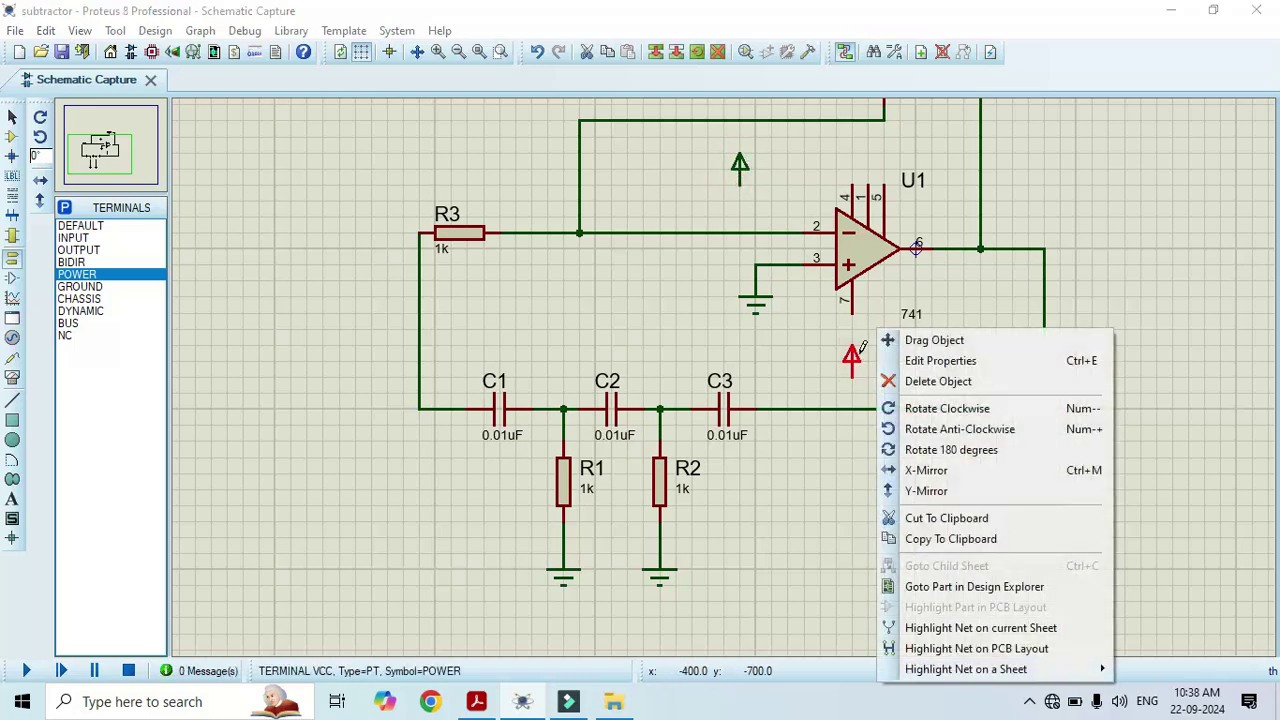
pyautogui.click(922, 491)
pyautogui.click(851, 317)
pyautogui.click(851, 350)
pyautogui.click(849, 184)
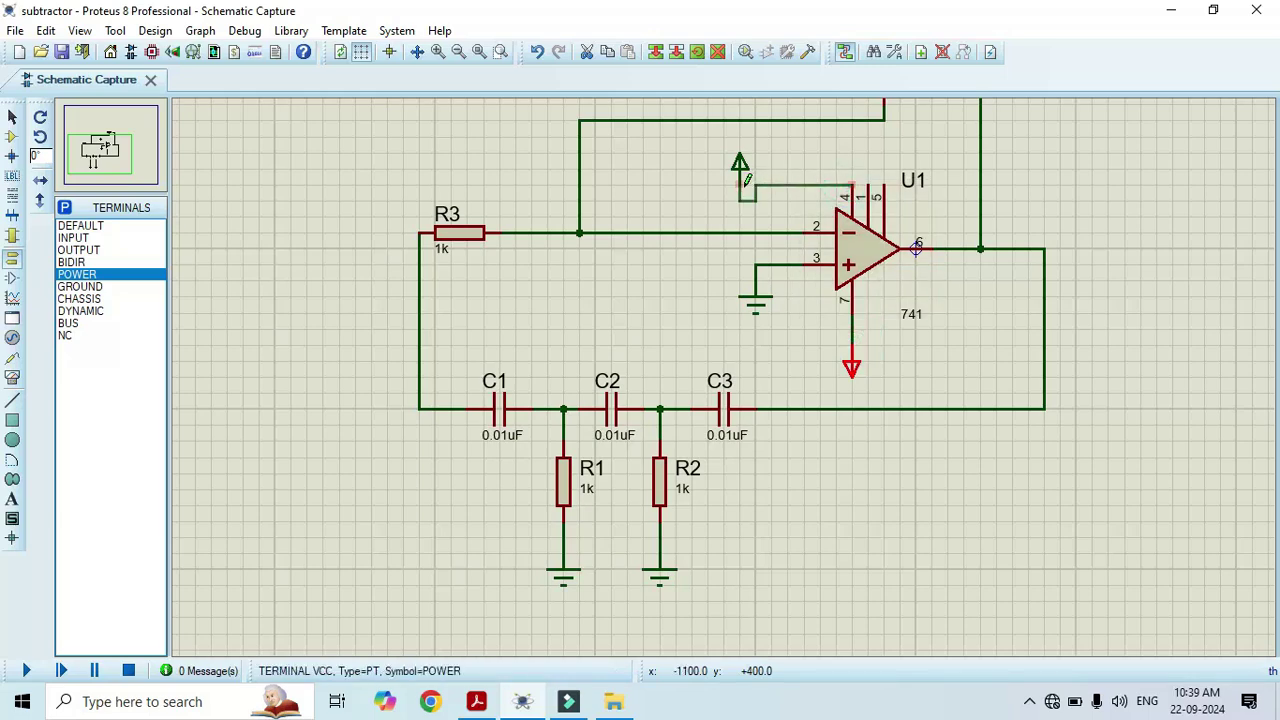
pyautogui.click(740, 172)
# Step: Label the power terminal on pin 4 as -12 and the one on pin 7 as +12
pyautogui.doubleClick(740, 172)
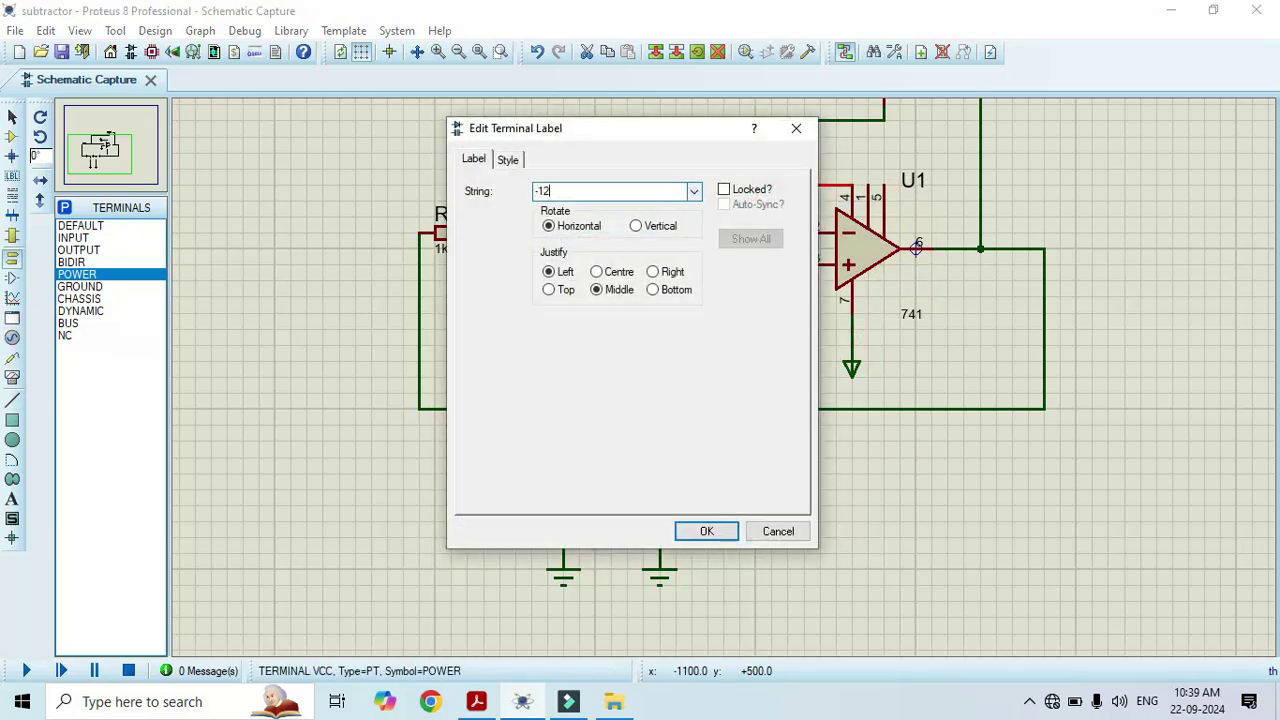
pyautogui.press('Return')
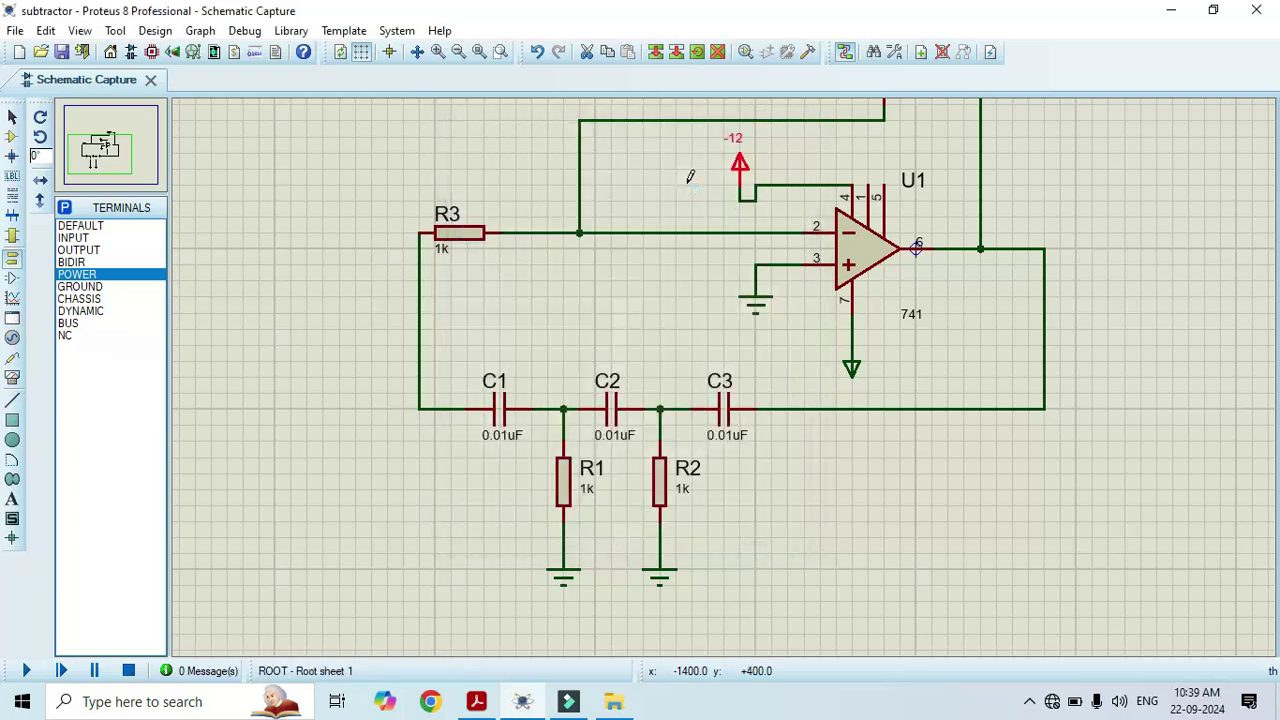
pyautogui.doubleClick(851, 370)
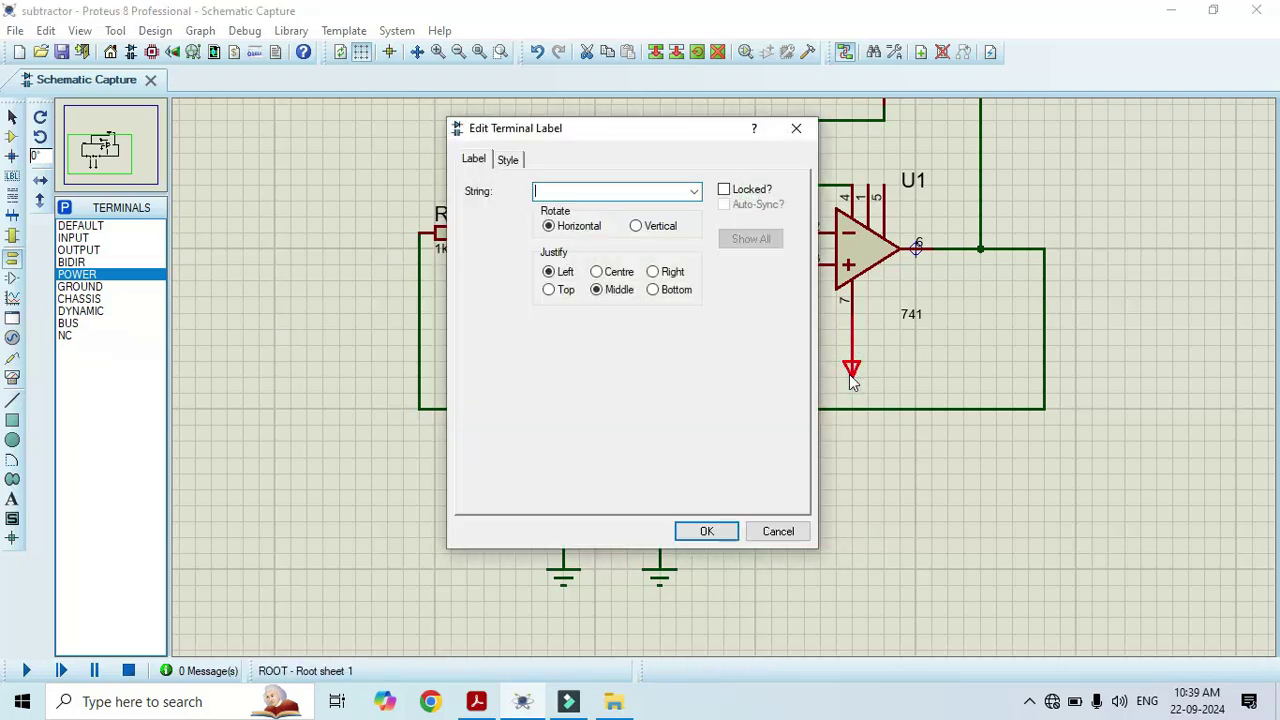
pyautogui.click(703, 533)
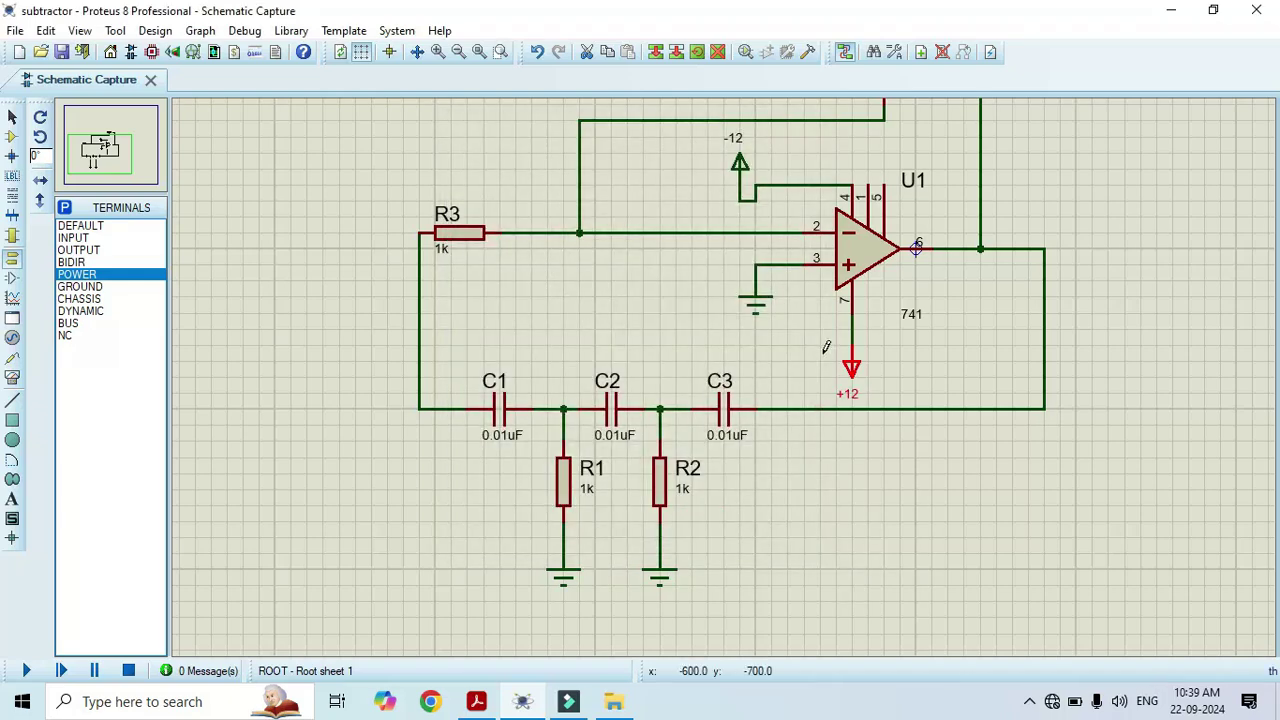
# Step: Place an oscilloscope to the right of the circuit and wire its channel A to the op-amp output wire
pyautogui.scroll(-1, 825, 347)
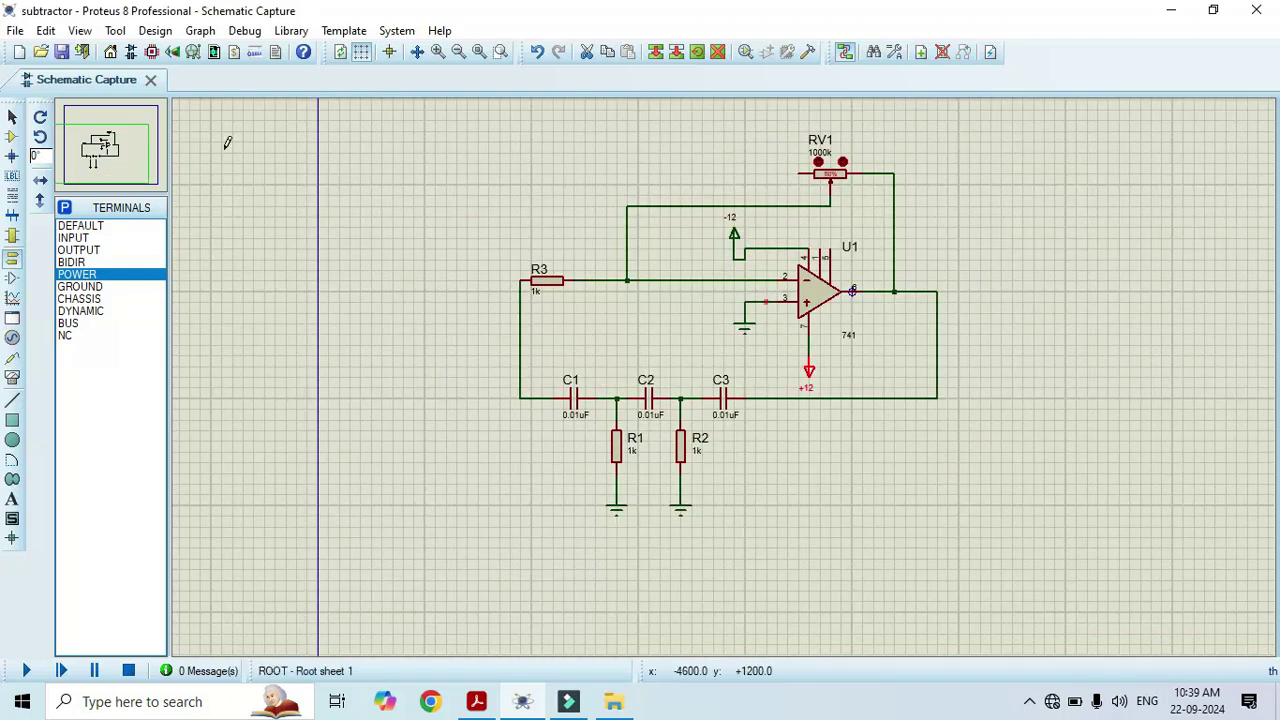
pyautogui.scroll(1, 805, 258)
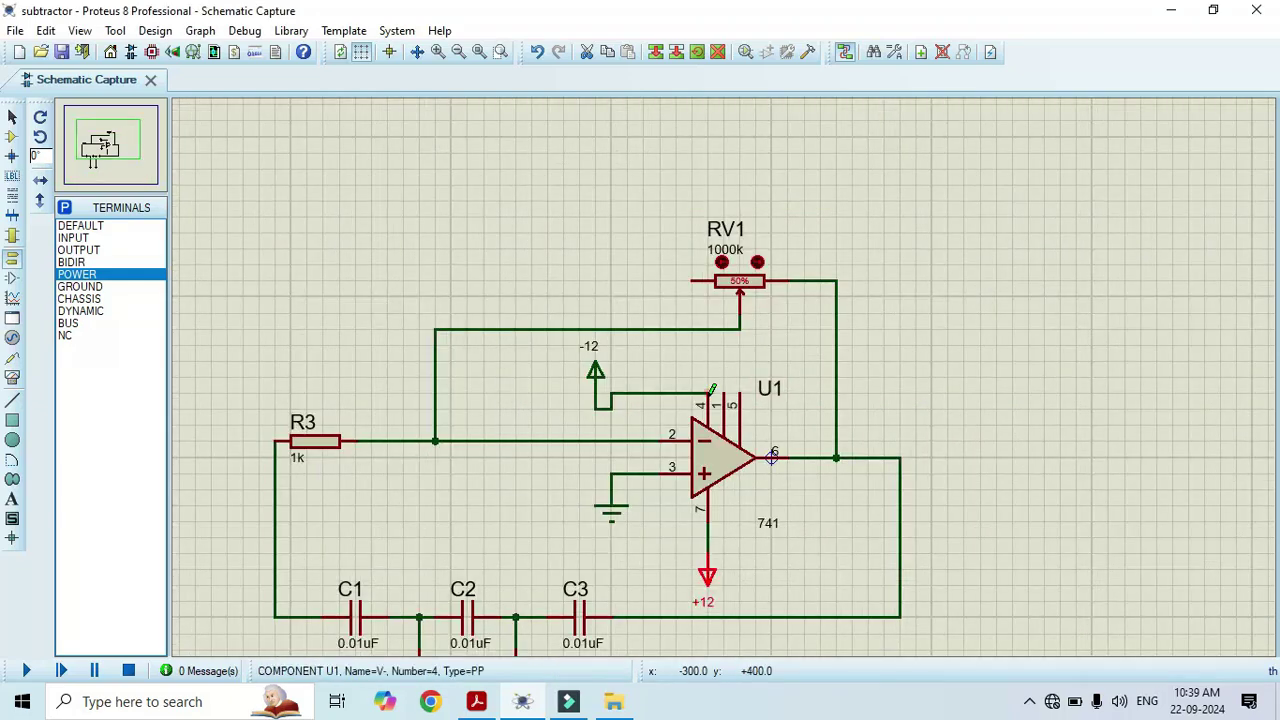
pyautogui.scroll(-1, 908, 360)
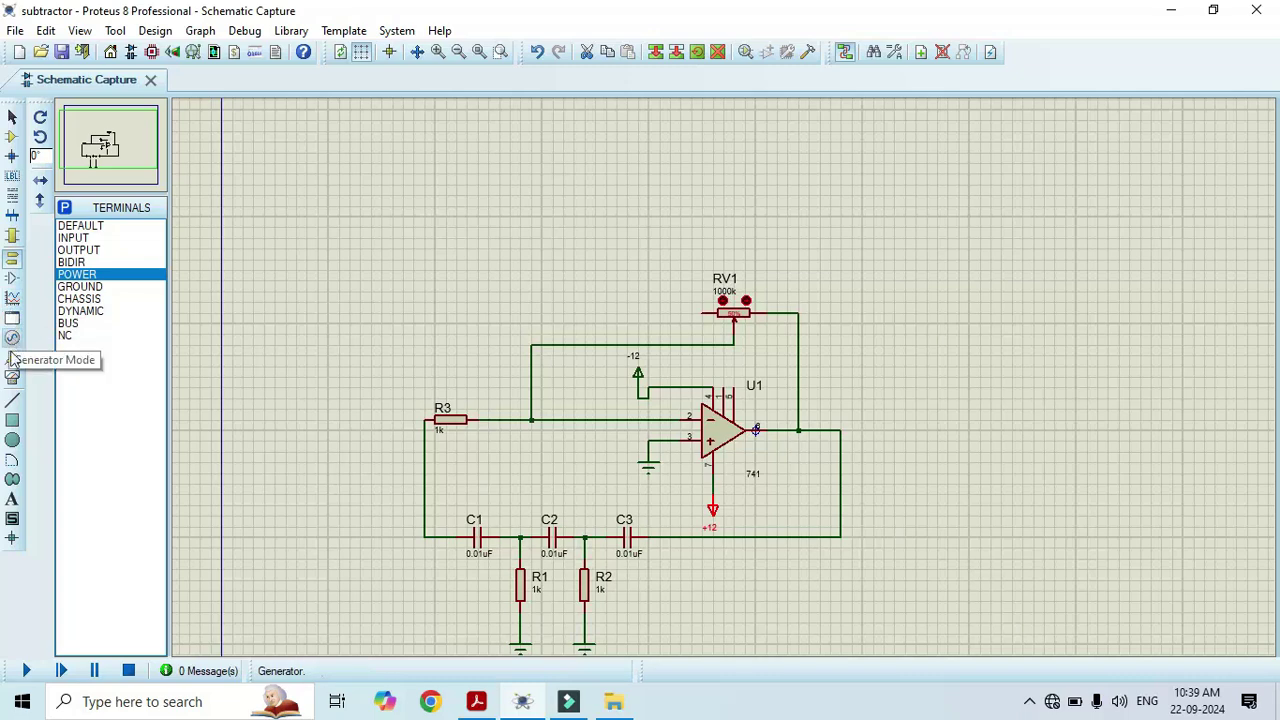
pyautogui.click(16, 382)
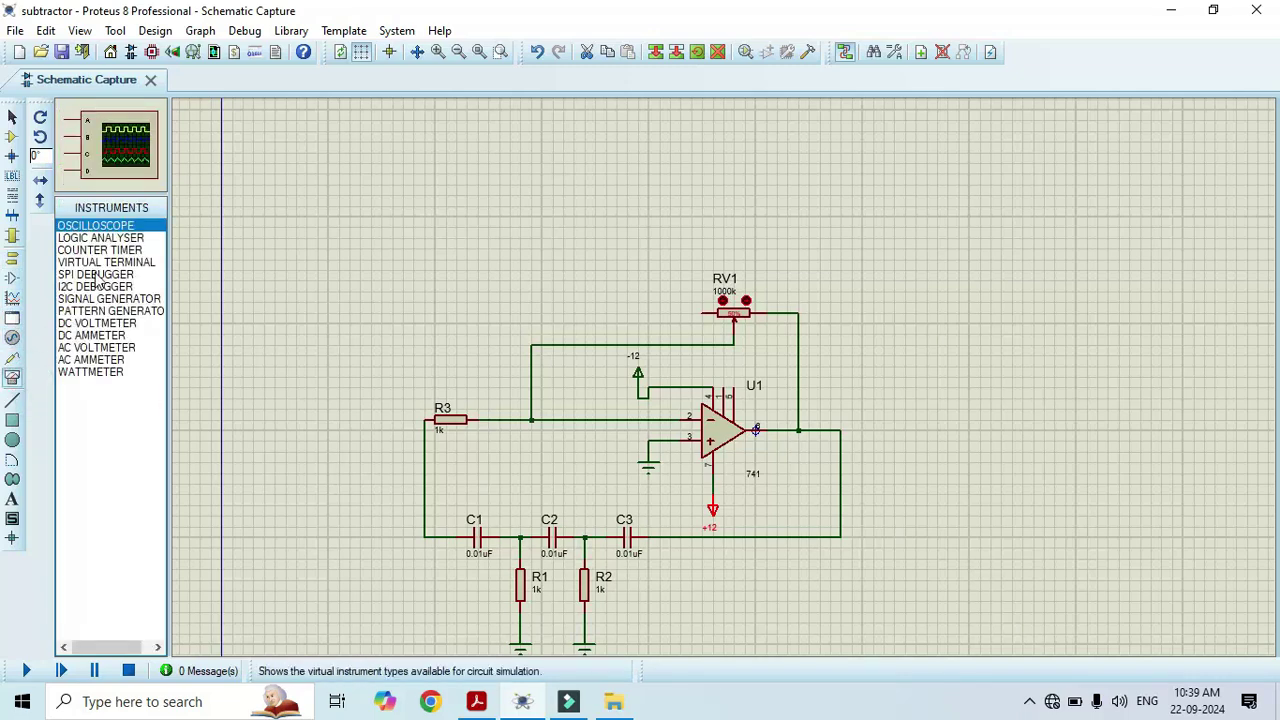
pyautogui.click(1010, 450)
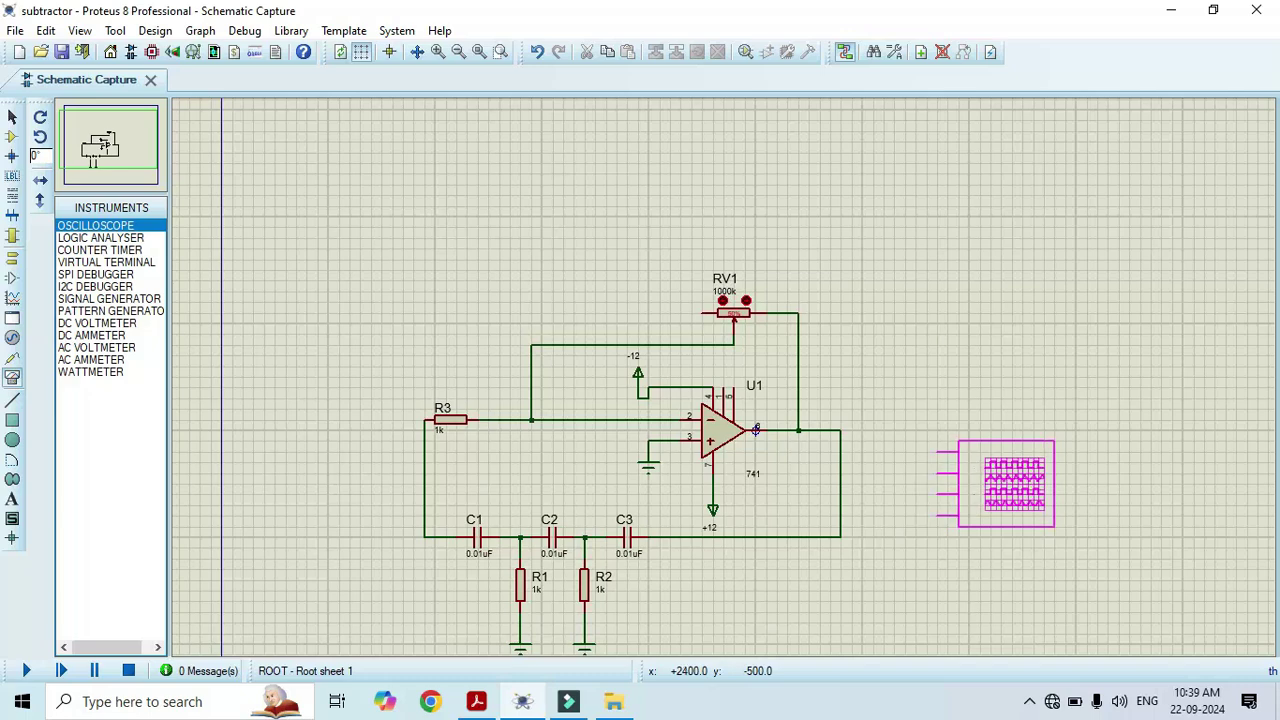
pyautogui.click(1010, 496)
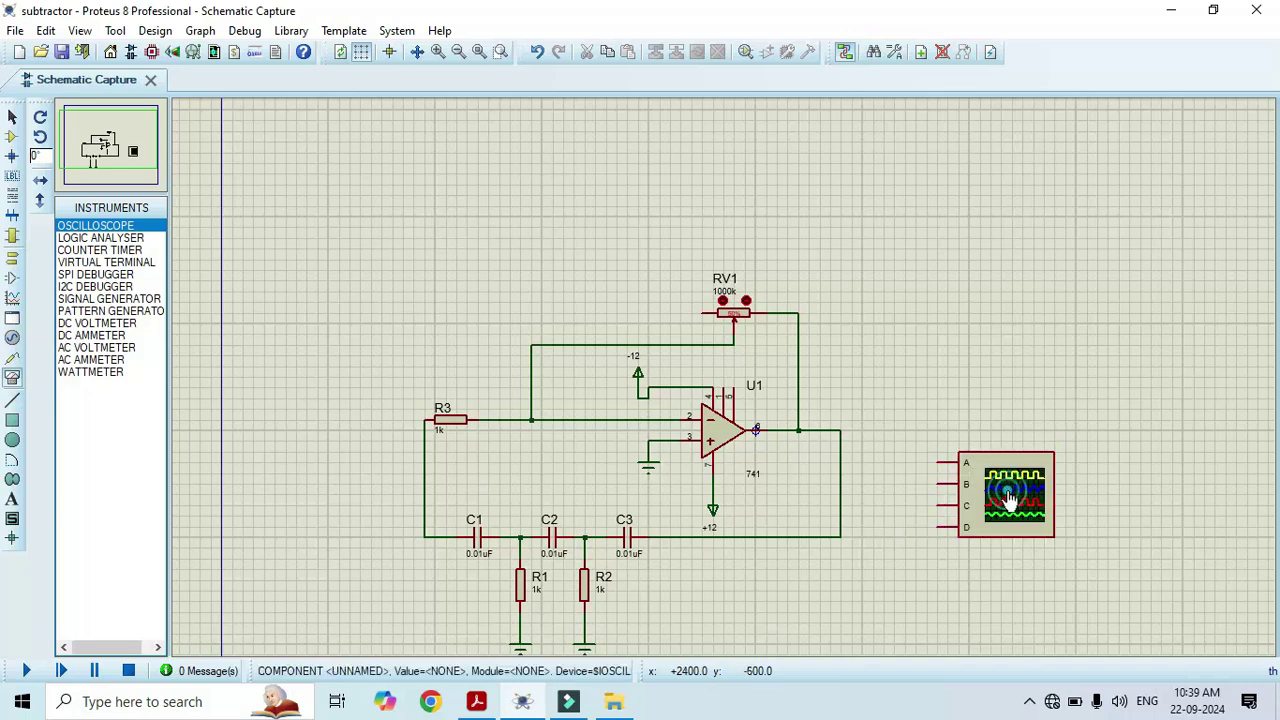
pyautogui.click(934, 461)
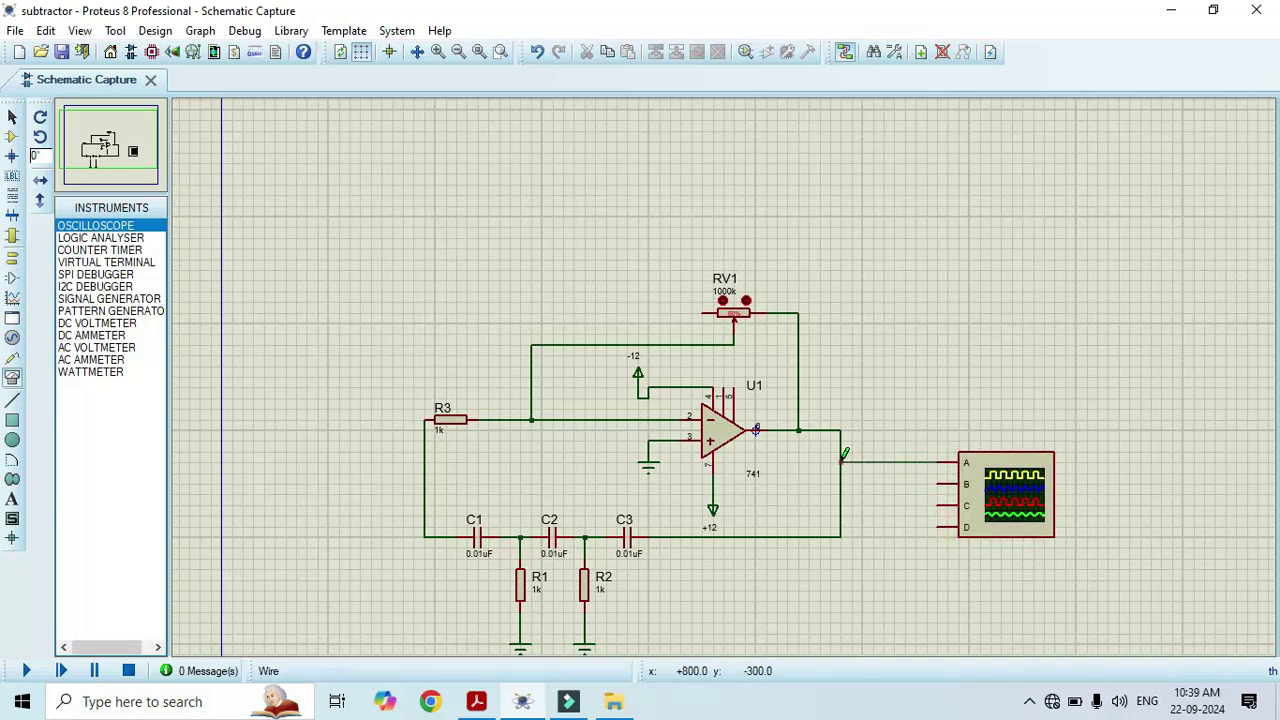
pyautogui.click(841, 461)
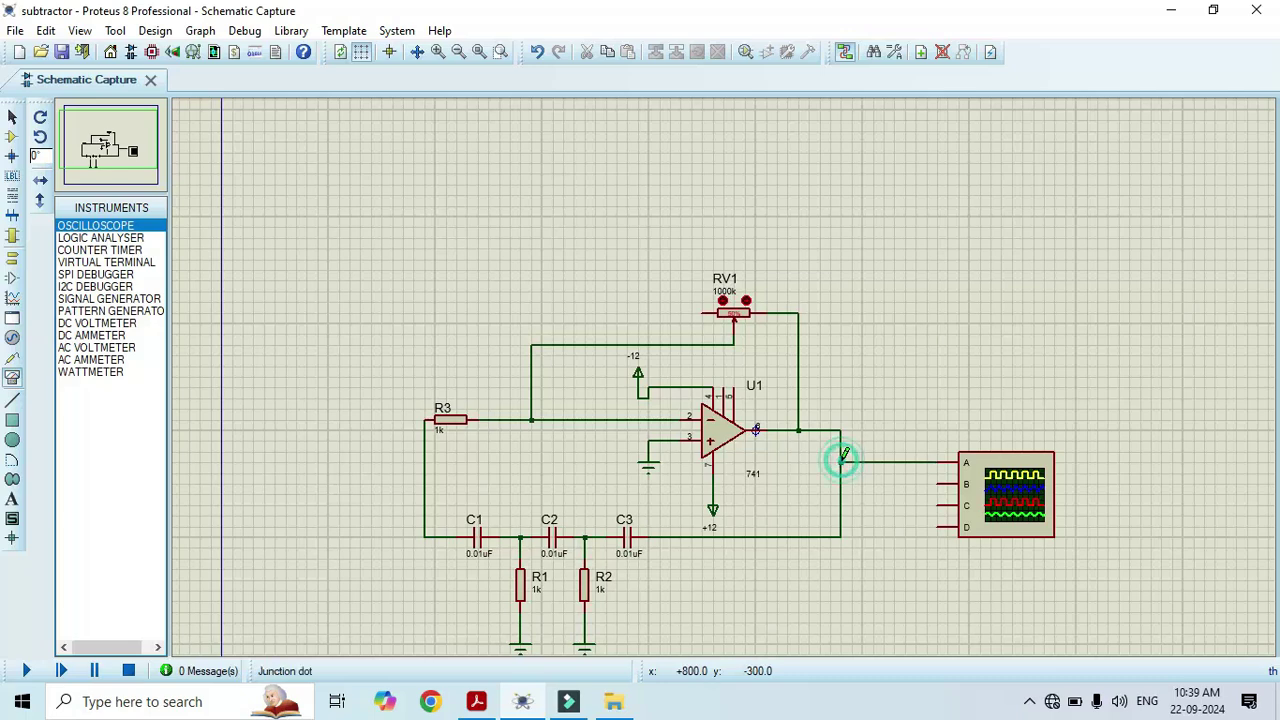
pyautogui.scroll(-2, 870, 543)
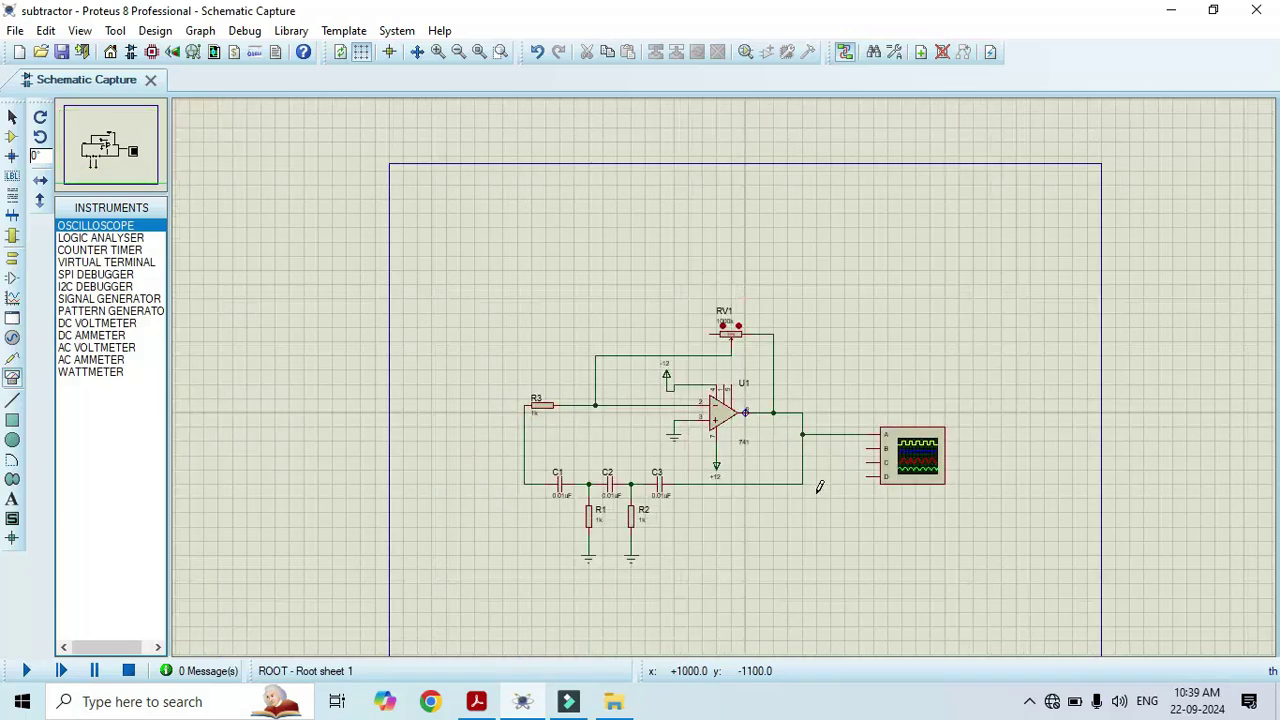
# Step: Run the simulation and reposition the oscilloscope window so the potentiometer RV1 stays accessible above it
pyautogui.moveTo(90, 150); pyautogui.dragTo(46, 133)
pyautogui.scroll(1, 704, 352)
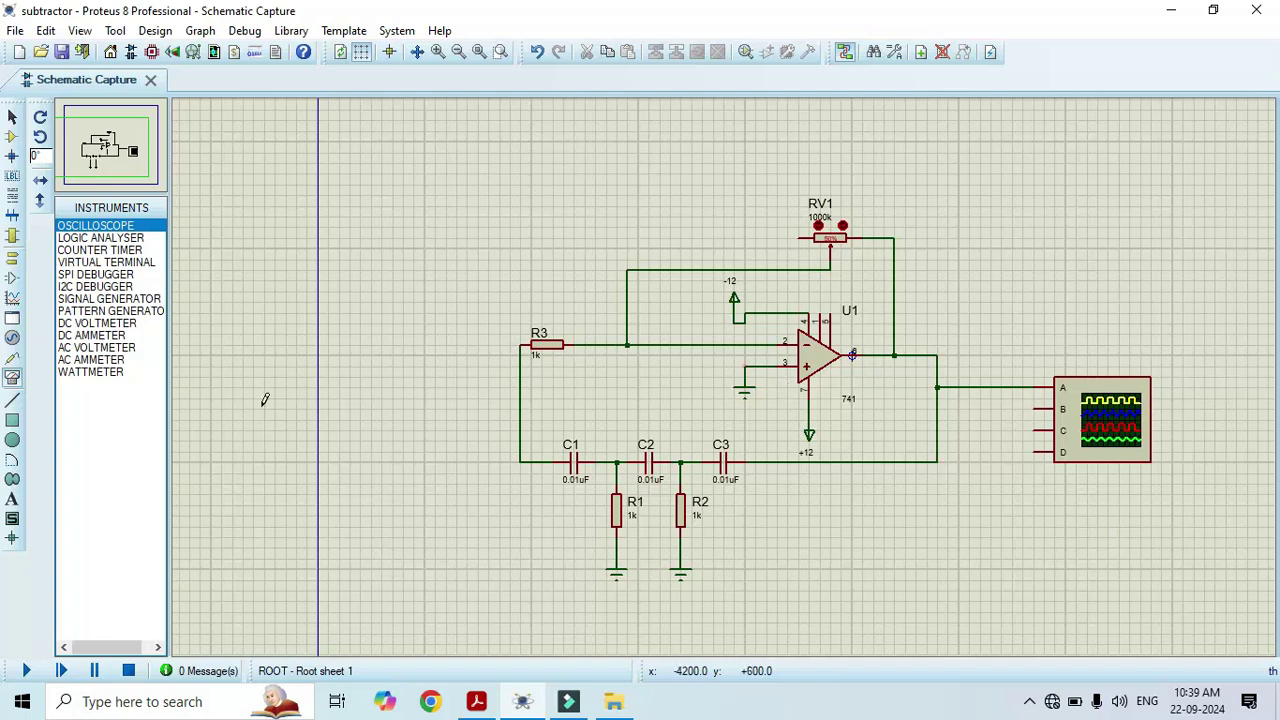
pyautogui.click(28, 673)
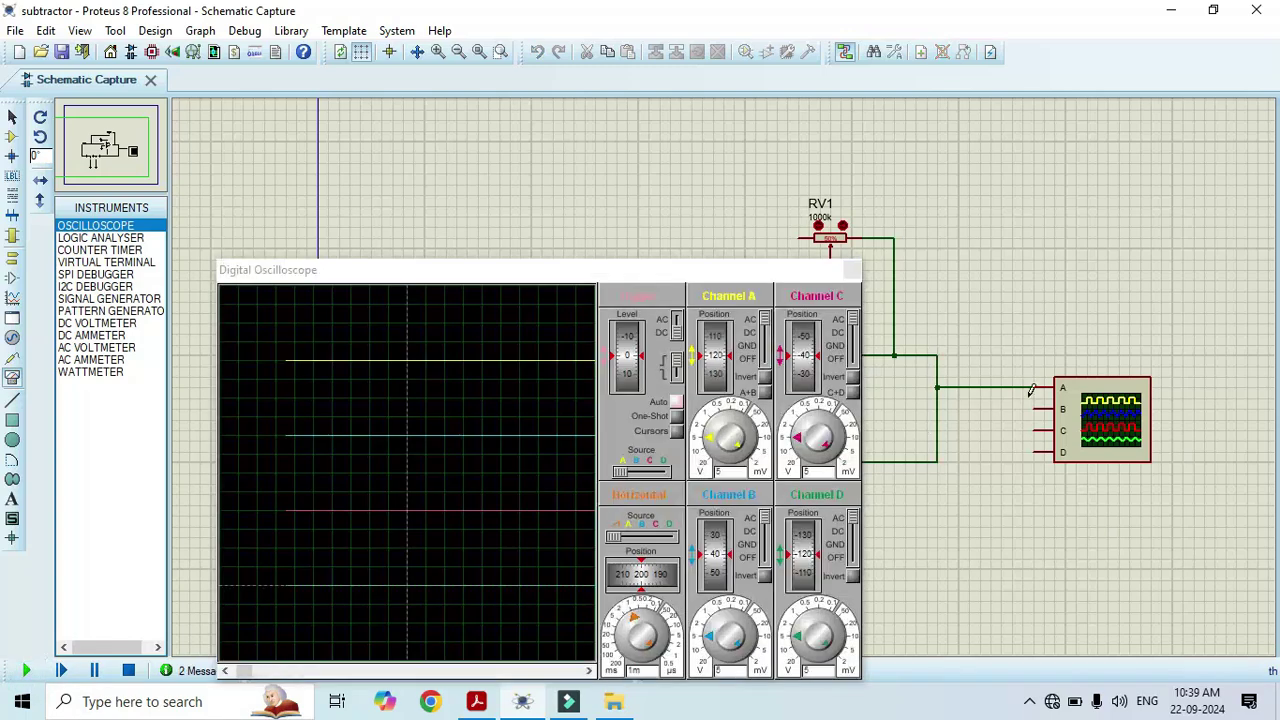
pyautogui.moveTo(696, 268); pyautogui.dragTo(842, 306)
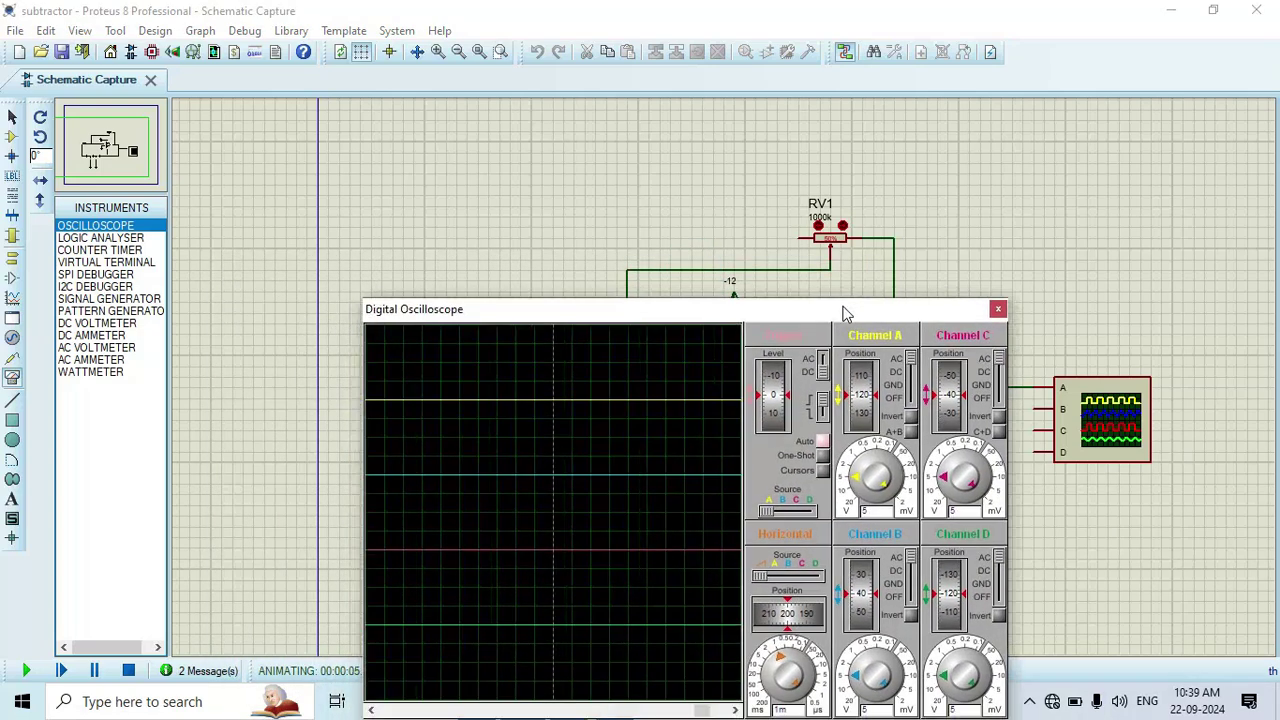
pyautogui.press('F6')
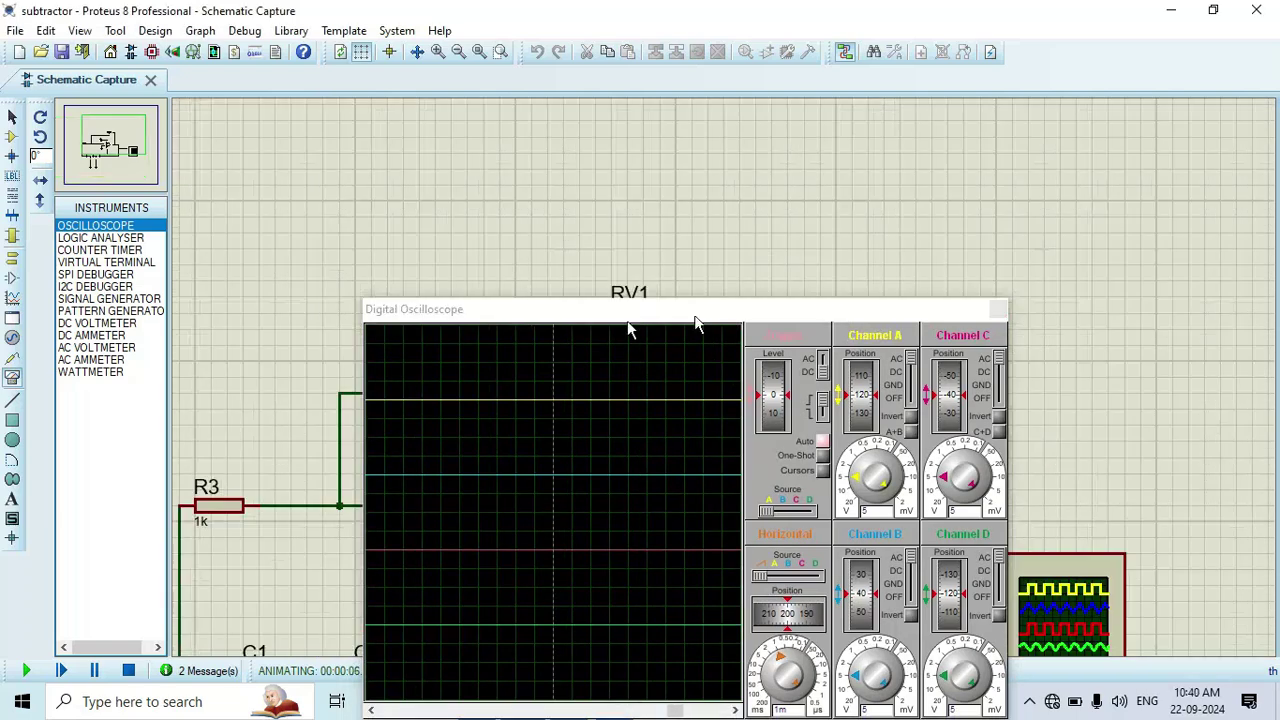
pyautogui.moveTo(110, 135); pyautogui.dragTo(115, 150)
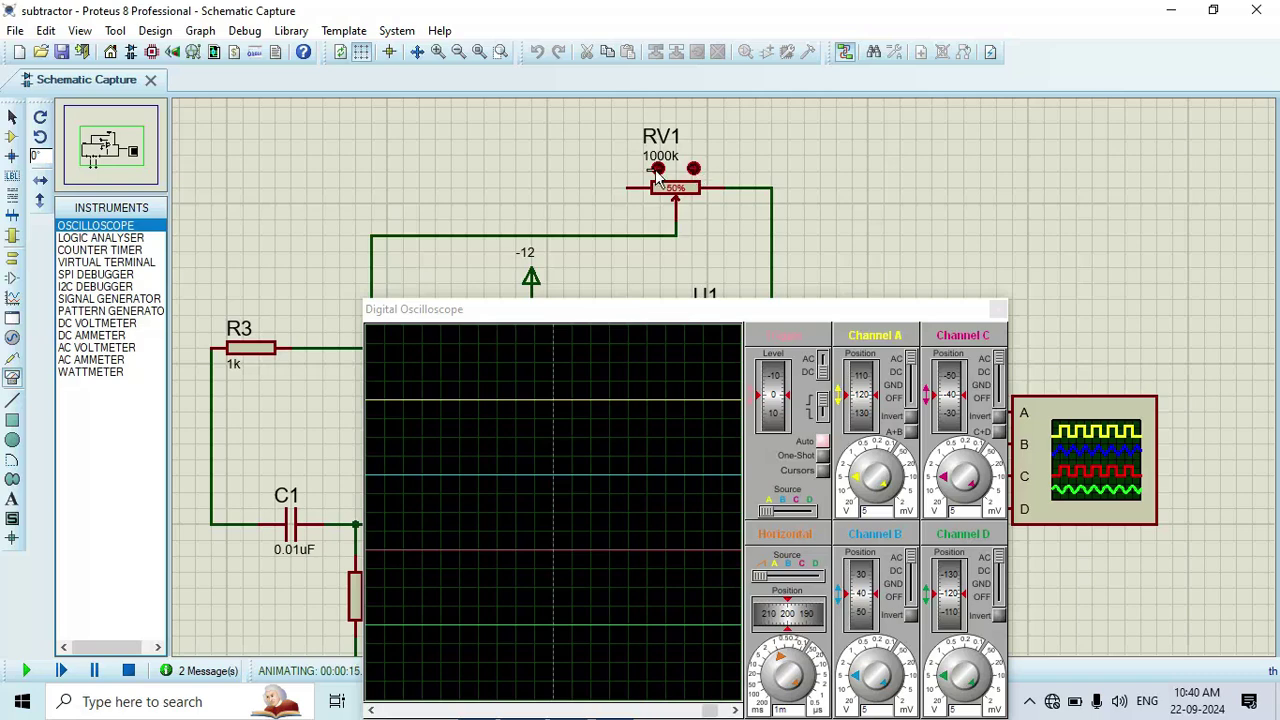
# Step: Lower the wiper of potentiometer RV1 to 4% while the simulation runs
pyautogui.click(657, 169)
pyautogui.click(657, 169)
pyautogui.click(657, 169)
pyautogui.click(657, 169)
pyautogui.click(657, 169)
# Step: Raise the wiper of potentiometer RV1 to 91% to start the oscillation on channel A
pyautogui.click(693, 169)
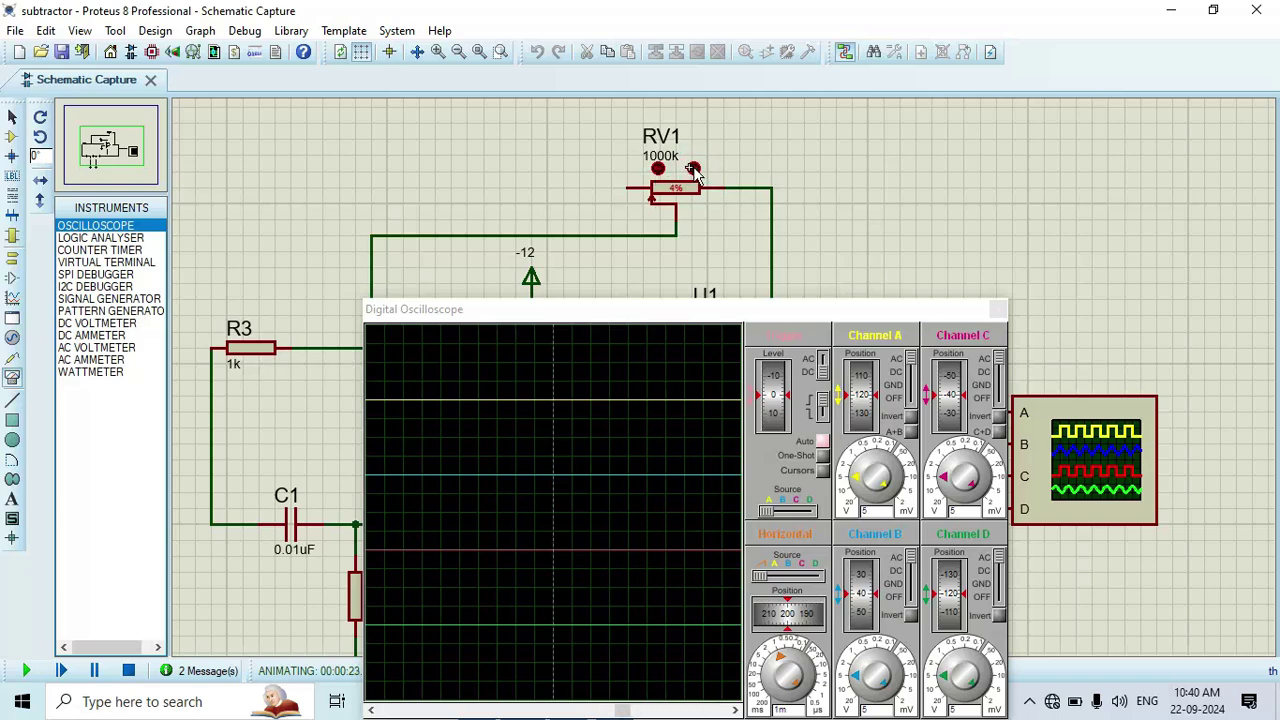
pyautogui.click(693, 169)
pyautogui.click(693, 169)
pyautogui.click(693, 169)
pyautogui.click(693, 169)
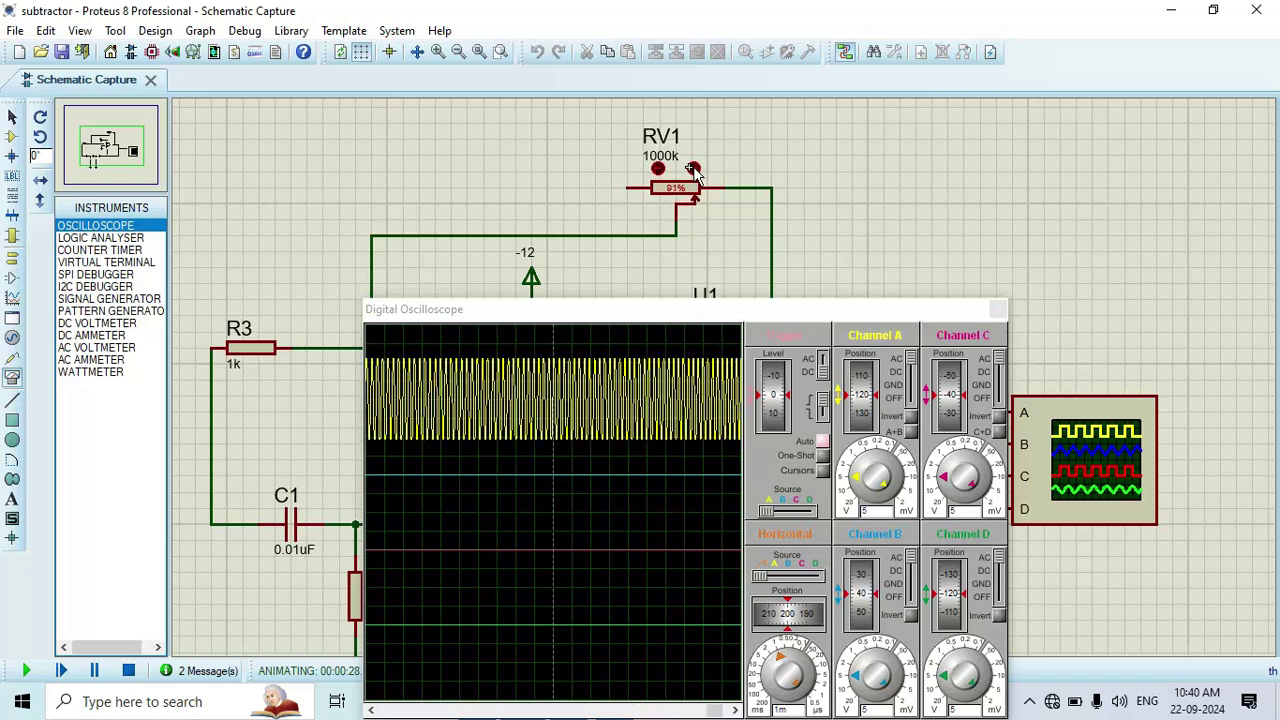
# Step: Reduce the wiper of potentiometer RV1 gradually to 16% while watching the channel A waveform
pyautogui.click(657, 169)
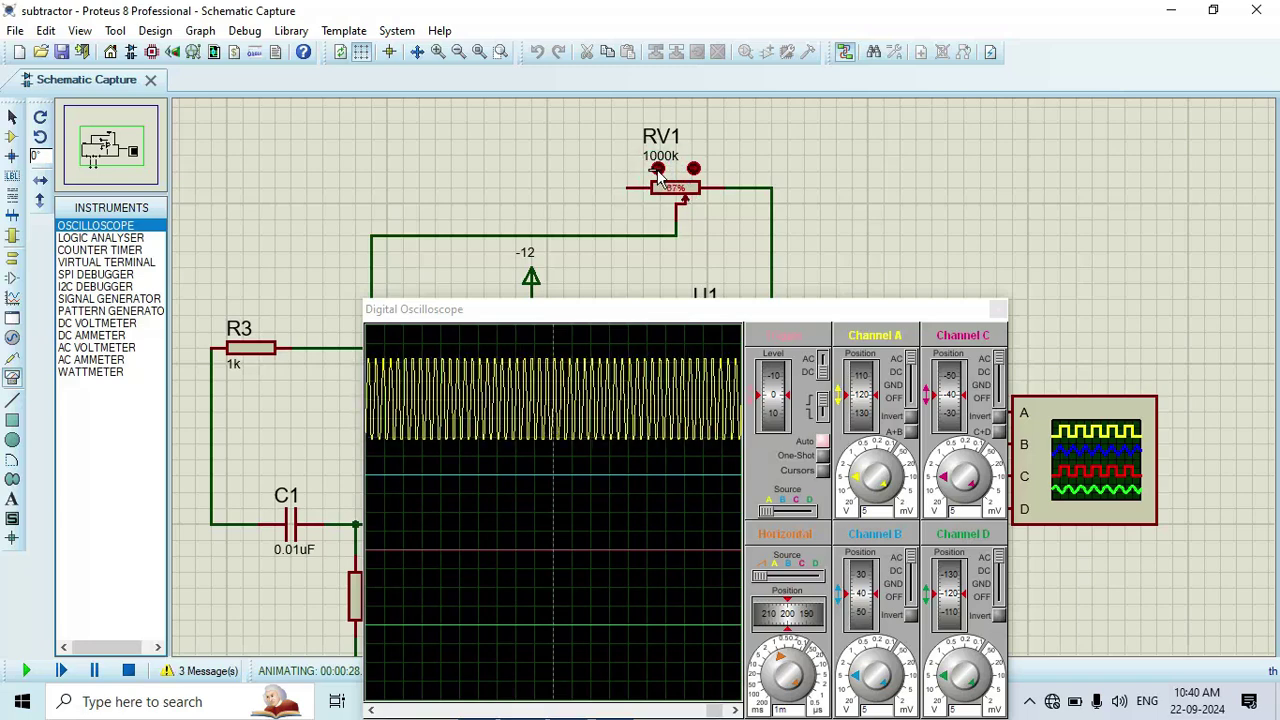
pyautogui.click(657, 169)
pyautogui.click(657, 169)
pyautogui.click(657, 169)
pyautogui.click(657, 169)
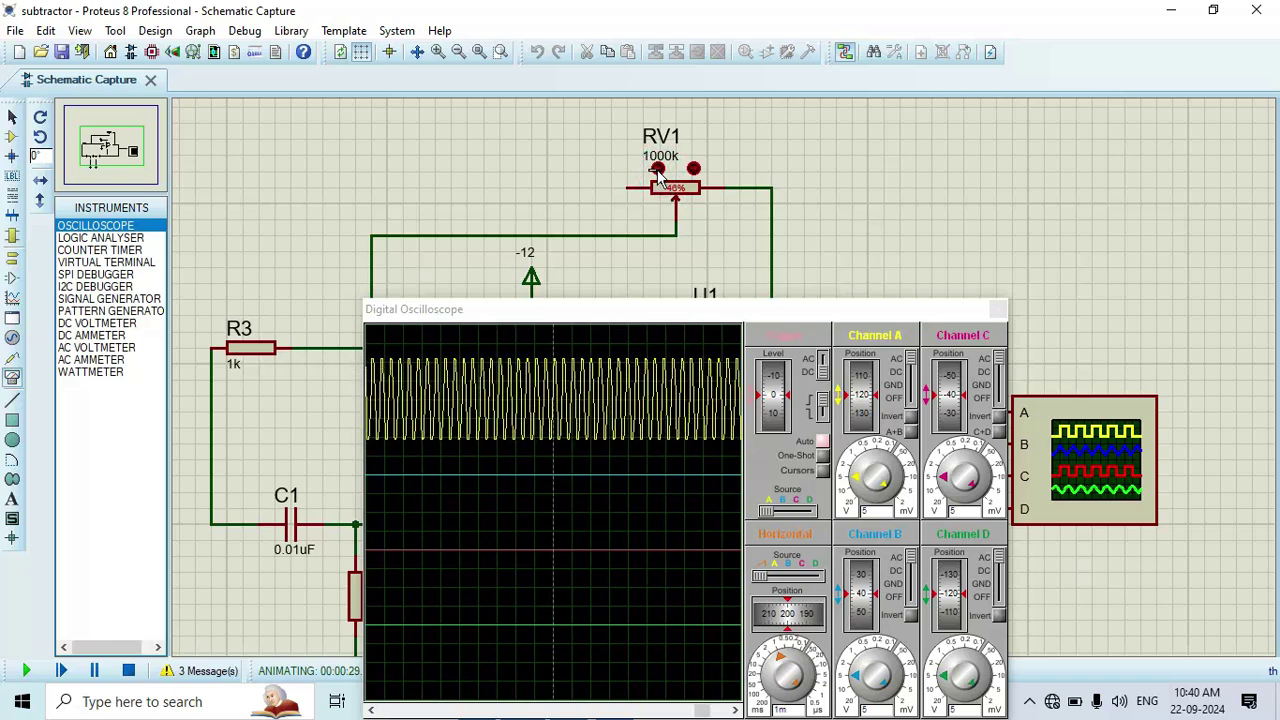
pyautogui.click(657, 169)
pyautogui.click(657, 169)
pyautogui.click(657, 169)
pyautogui.click(657, 169)
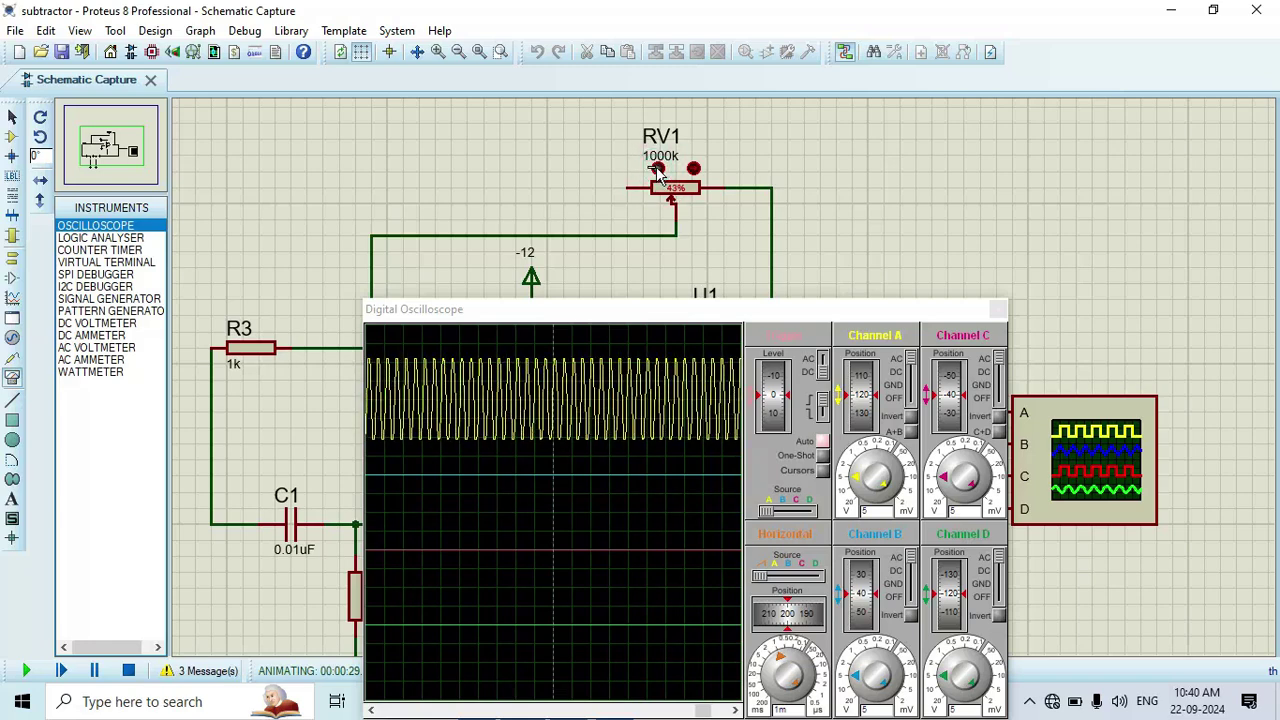
pyautogui.click(657, 169)
pyautogui.click(657, 169)
pyautogui.click(657, 169)
pyautogui.click(657, 169)
pyautogui.click(657, 169)
pyautogui.click(657, 169)
pyautogui.click(657, 169)
pyautogui.click(657, 169)
pyautogui.click(657, 169)
pyautogui.click(657, 169)
pyautogui.click(657, 169)
pyautogui.click(657, 169)
pyautogui.click(657, 169)
pyautogui.click(657, 169)
pyautogui.click(657, 169)
pyautogui.click(657, 169)
pyautogui.click(657, 169)
pyautogui.click(657, 169)
pyautogui.click(657, 169)
pyautogui.click(693, 169)
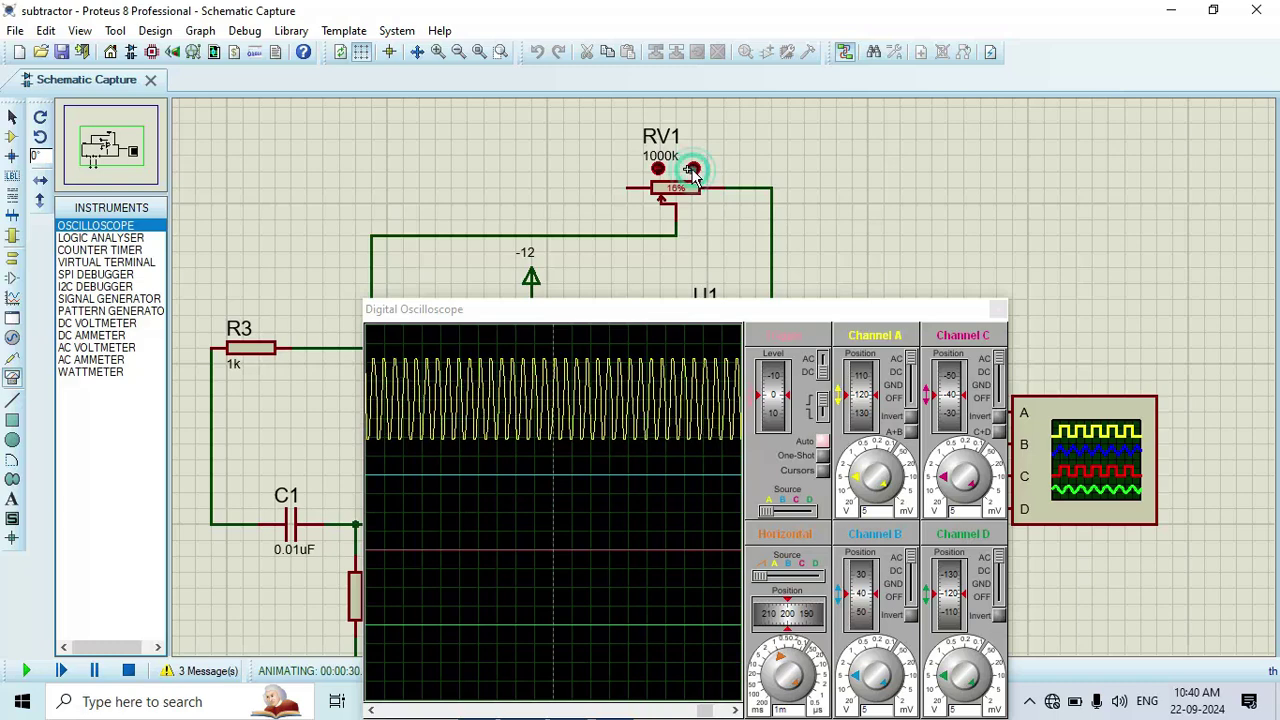
# Step: Adjust the oscilloscope's horizontal time base to 0.2 ms and then to 0.5 ms per division
pyautogui.click(763, 318)
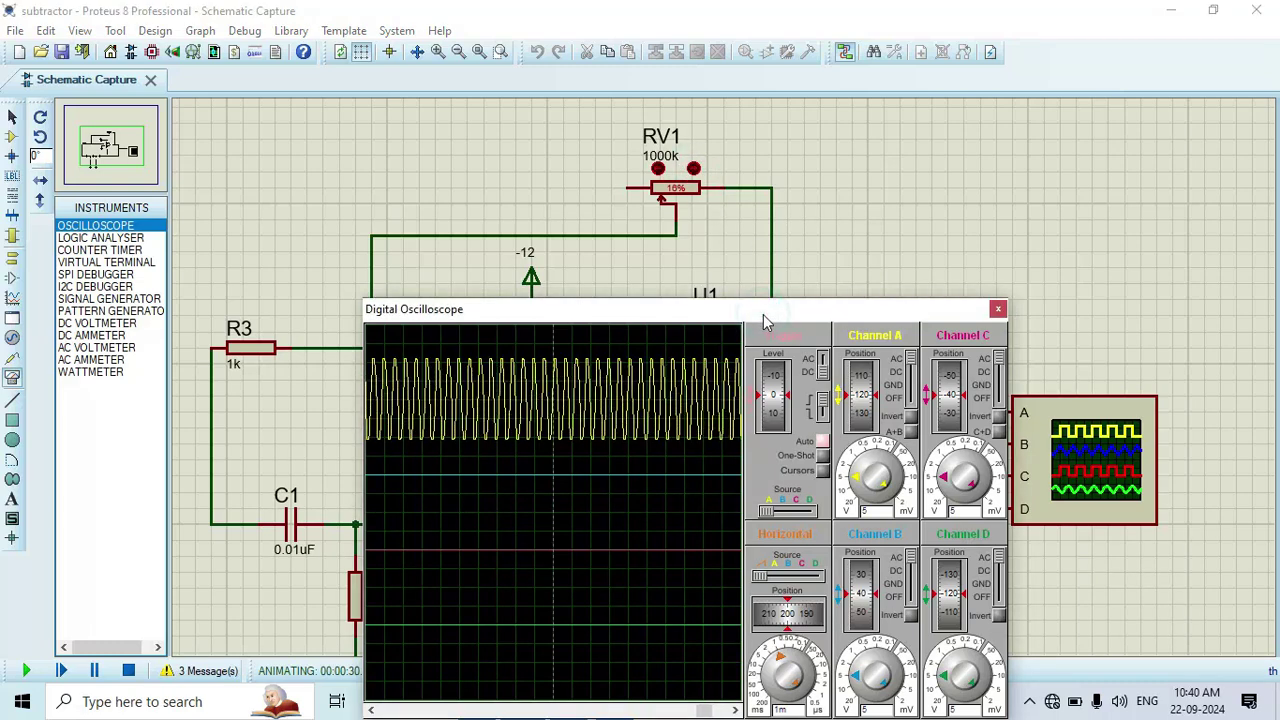
pyautogui.click(785, 665)
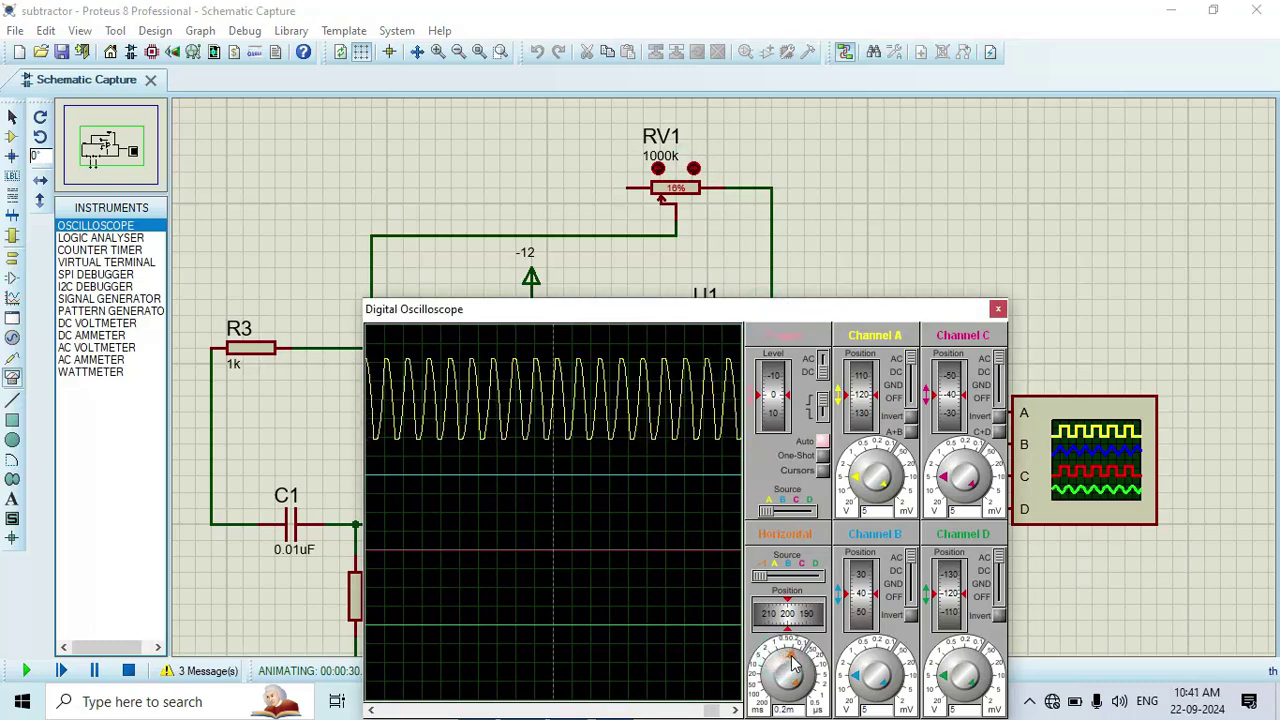
pyautogui.click(790, 661)
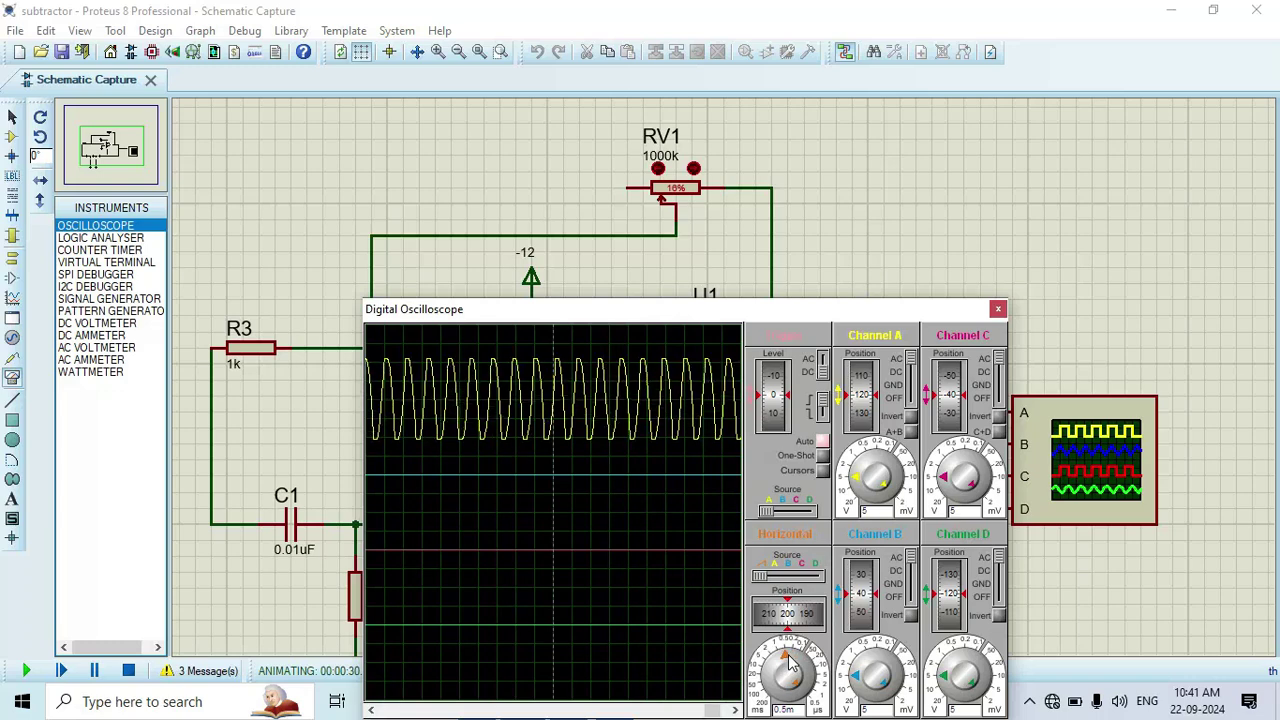